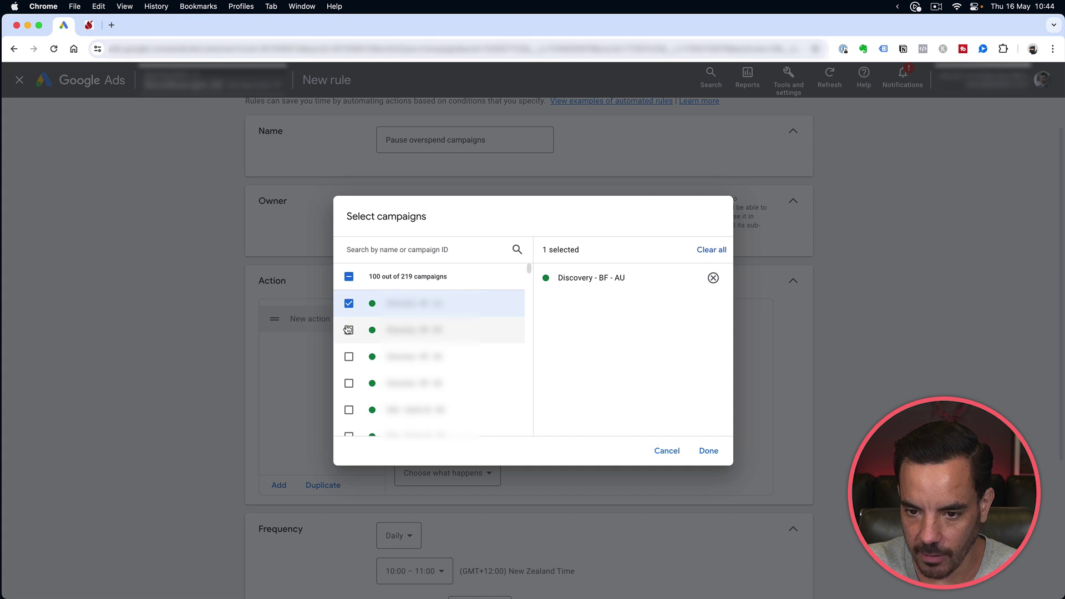
Limit the rule to the Discovery - BF - AU campaign only, then start a new condition.
click(349, 331)
click(348, 359)
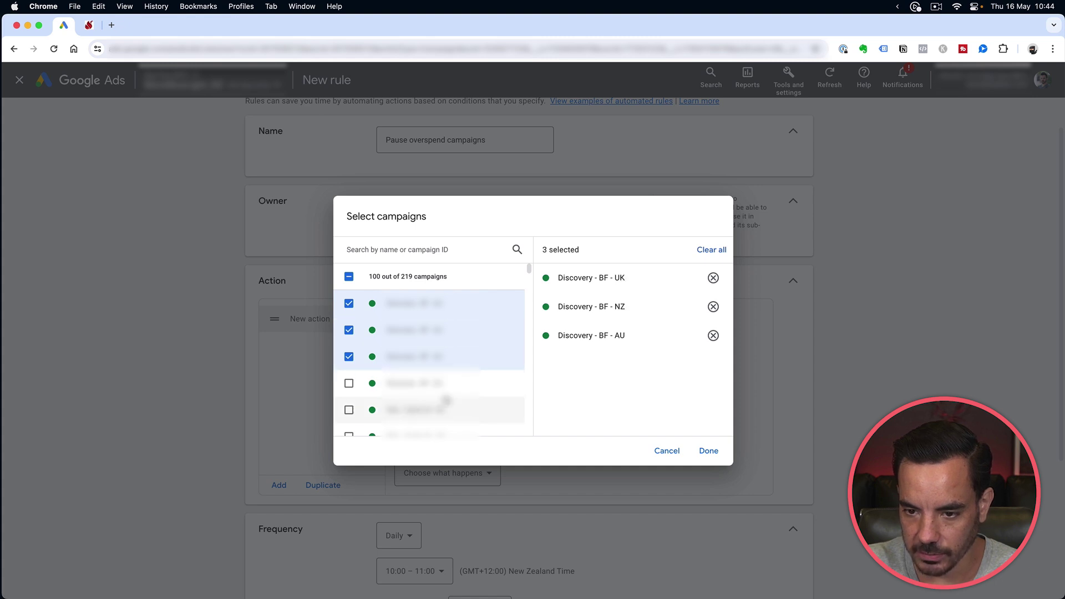
click(347, 360)
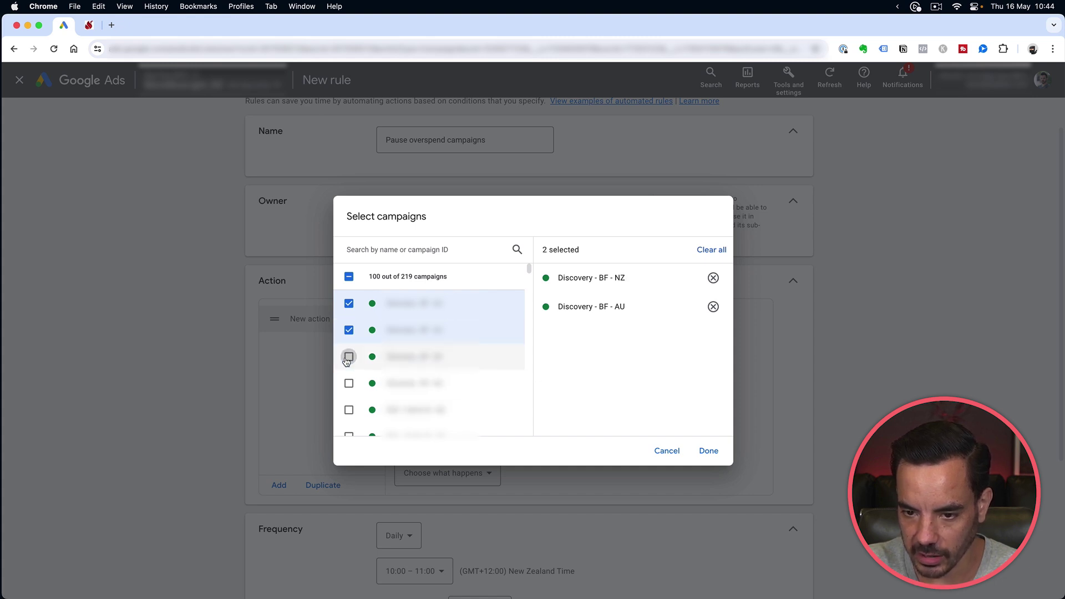
click(349, 331)
click(708, 452)
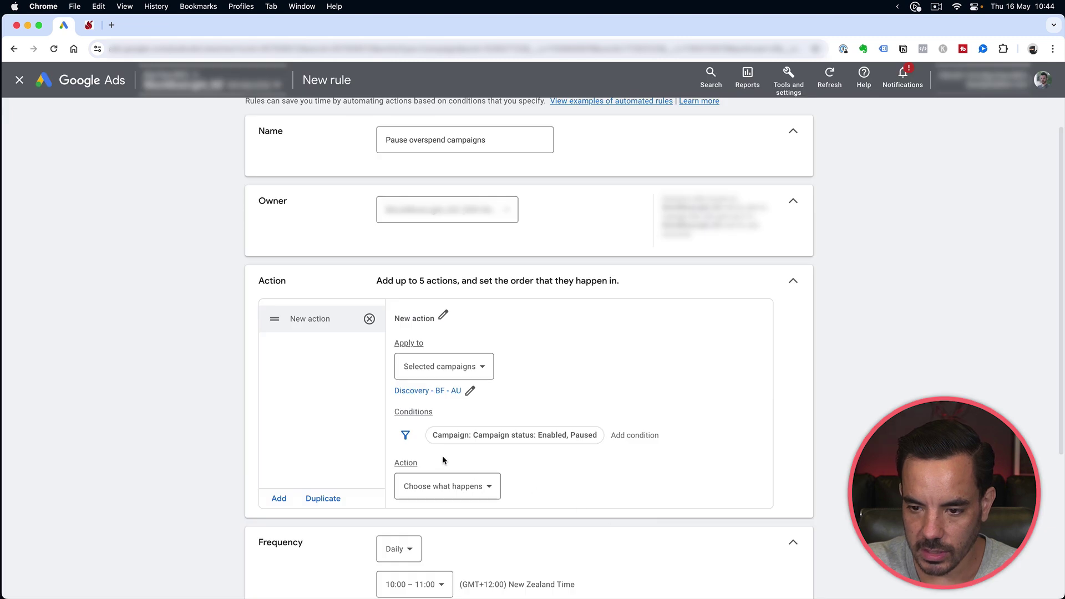
scroll(352, 444, down, 1)
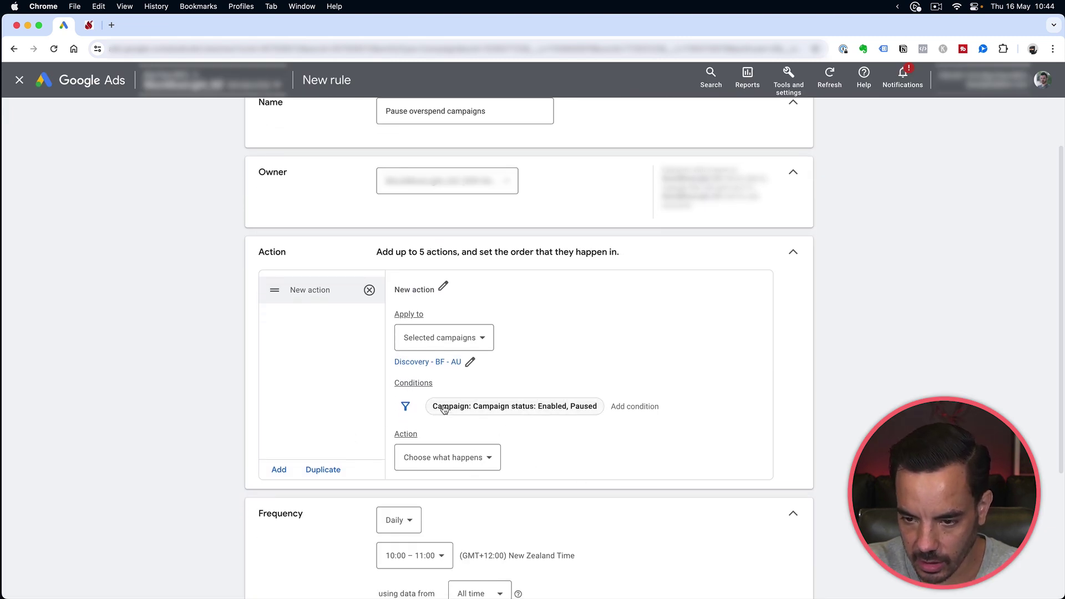
click(634, 408)
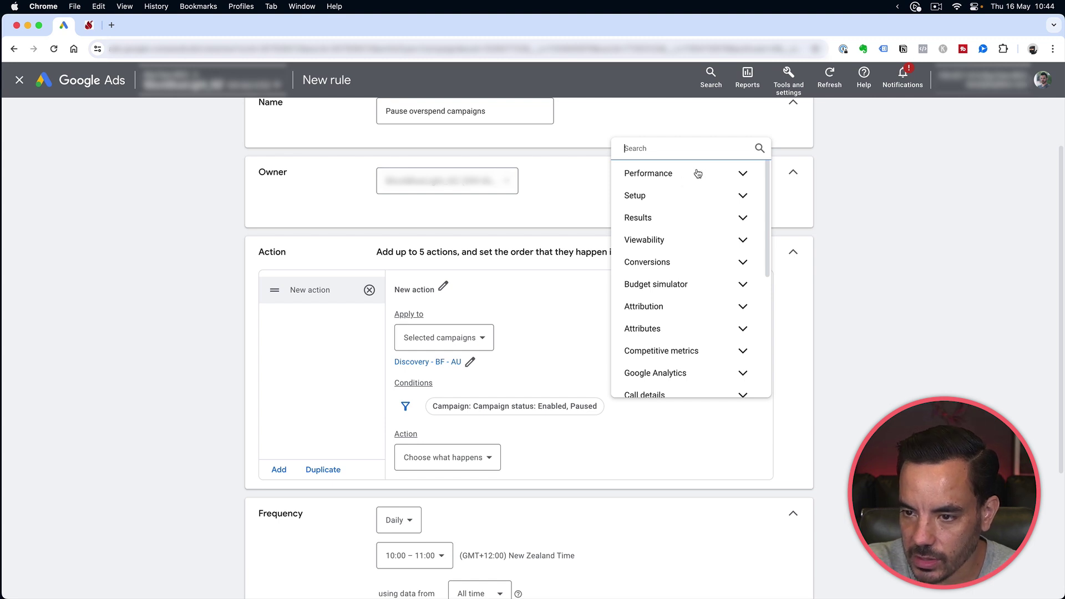
Add a condition that campaign Cost is greater than NZ$500.
text(cost)
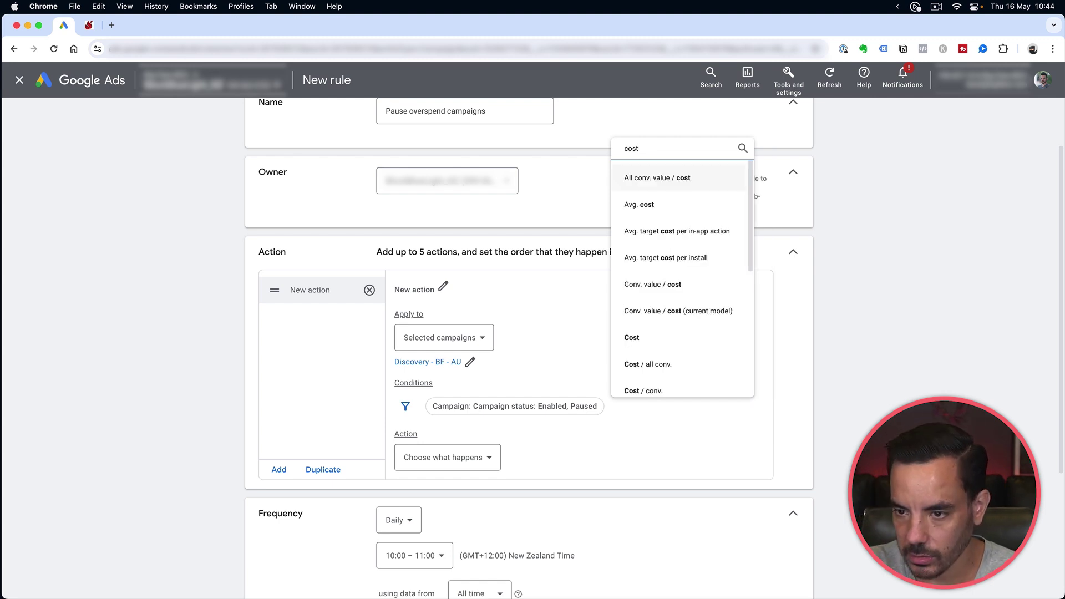
click(650, 336)
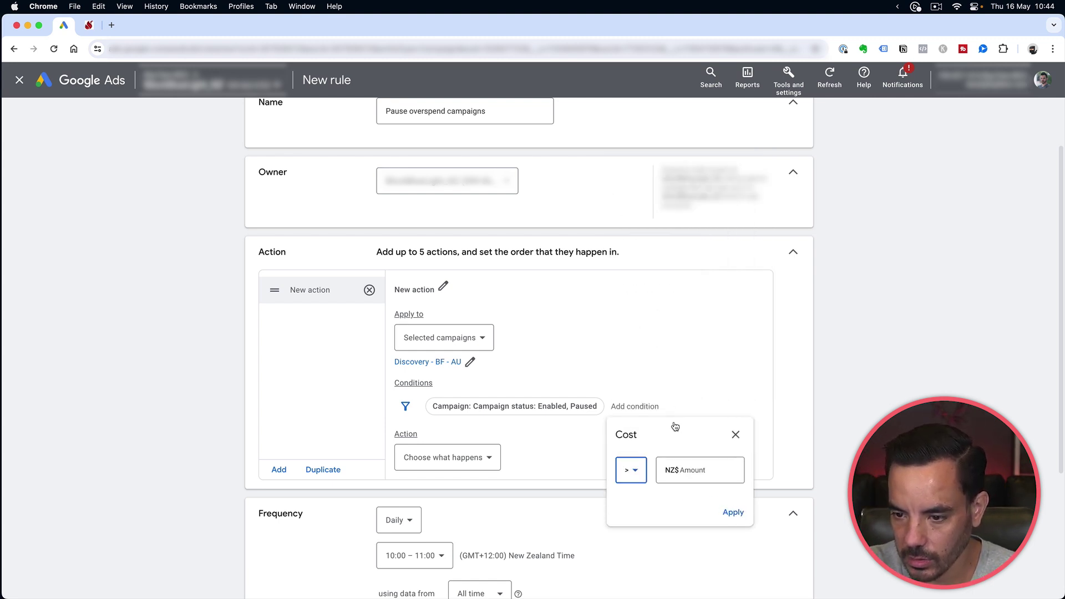
click(693, 472)
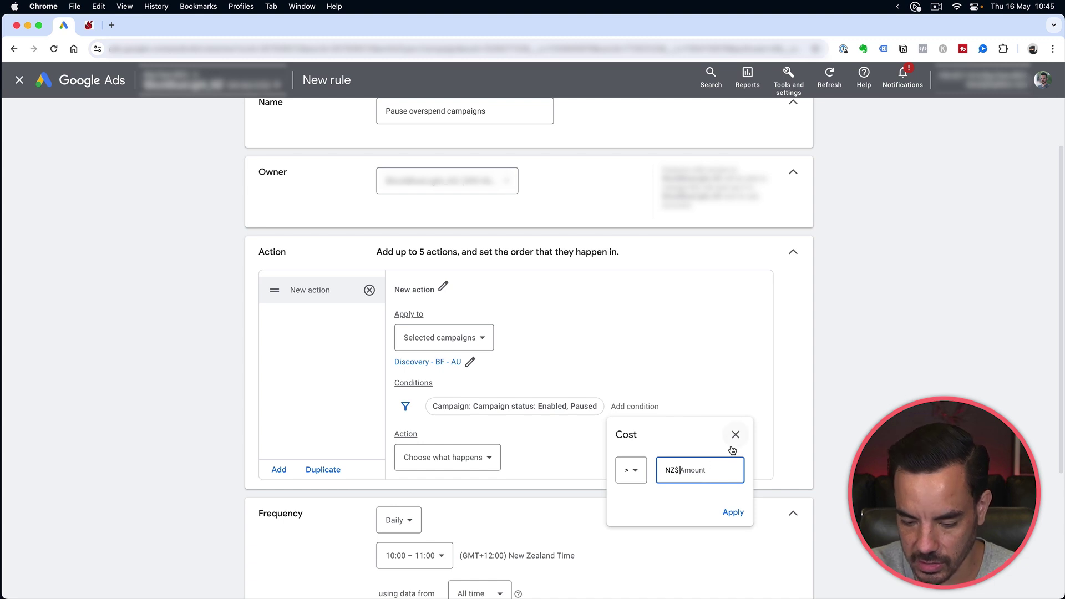
text(500)
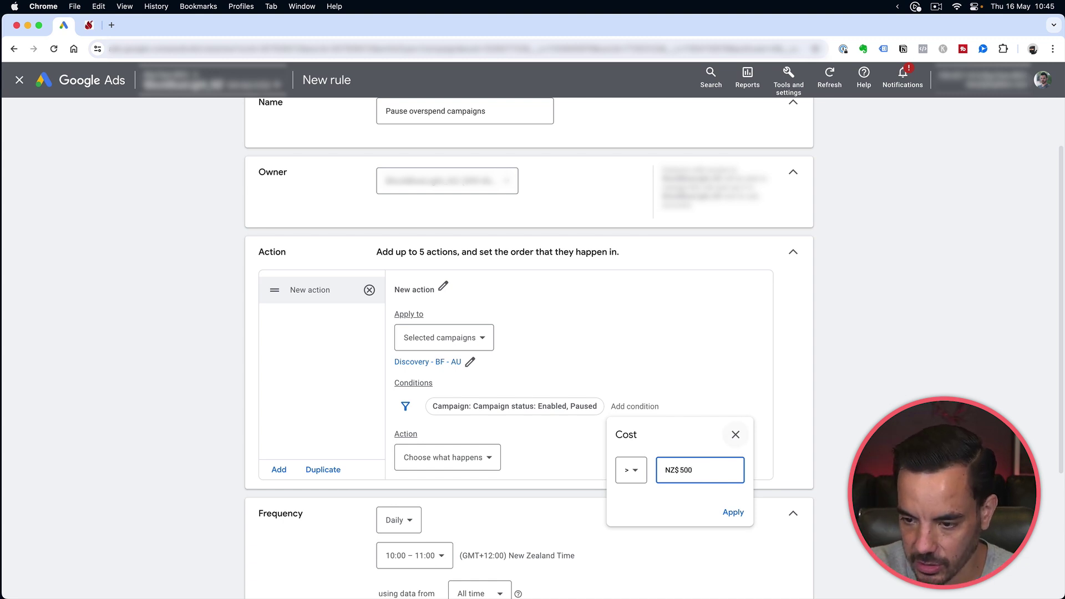
click(732, 513)
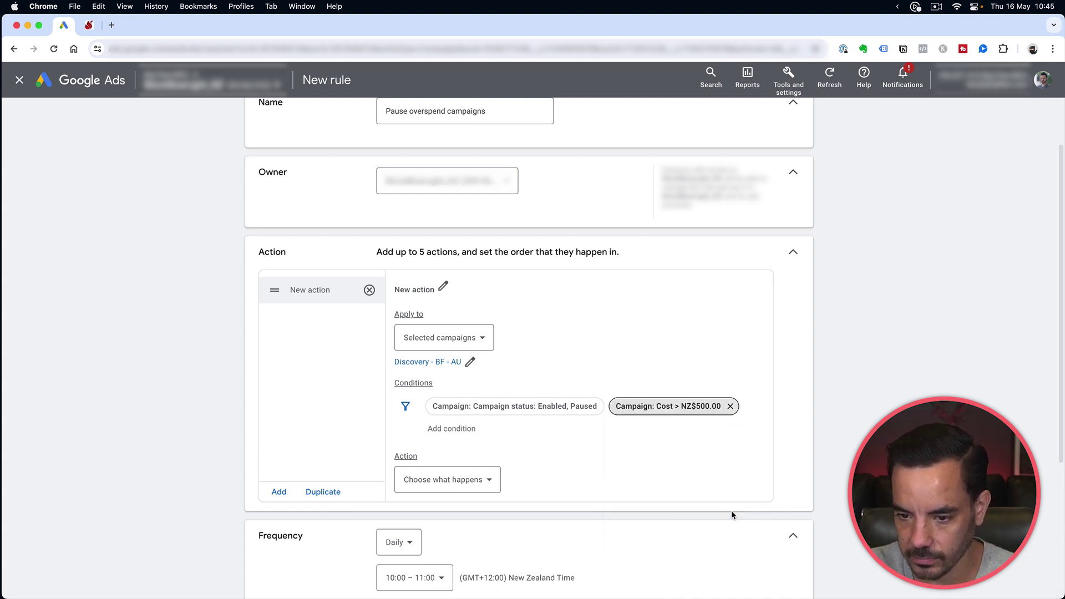
Set the rule's action to Pause campaigns.
scroll(145, 355, down, 2)
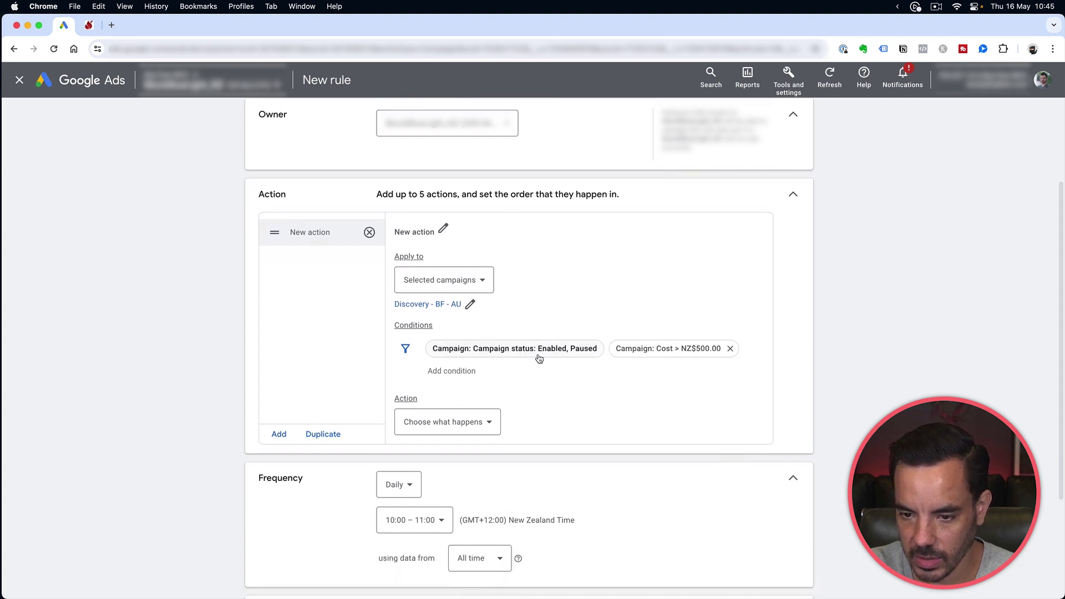
click(481, 422)
click(450, 458)
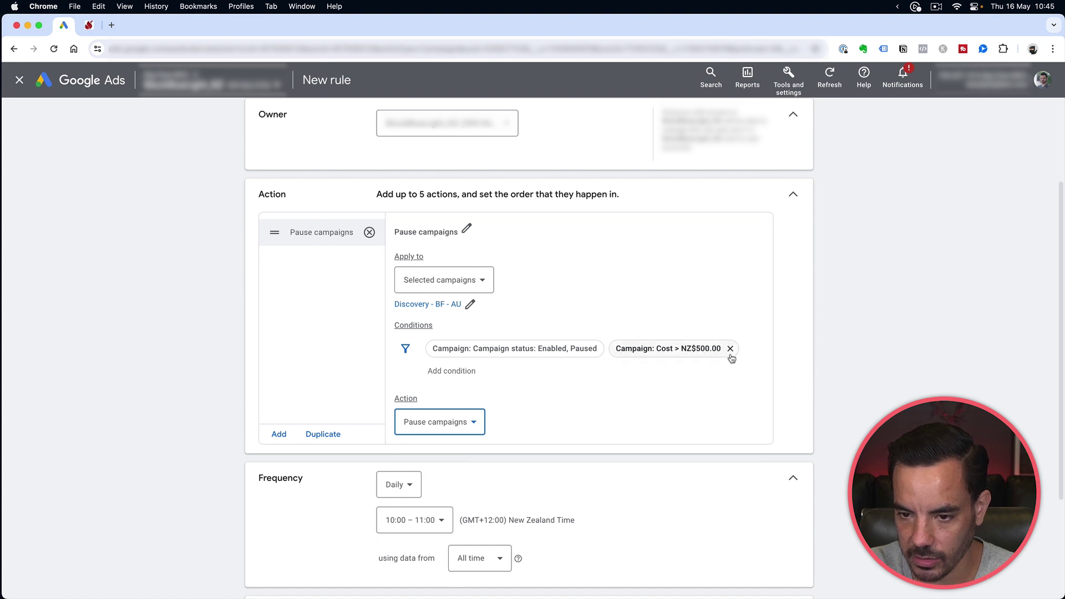
scroll(359, 353, down, 1)
scroll(358, 351, down, 4)
click(356, 374)
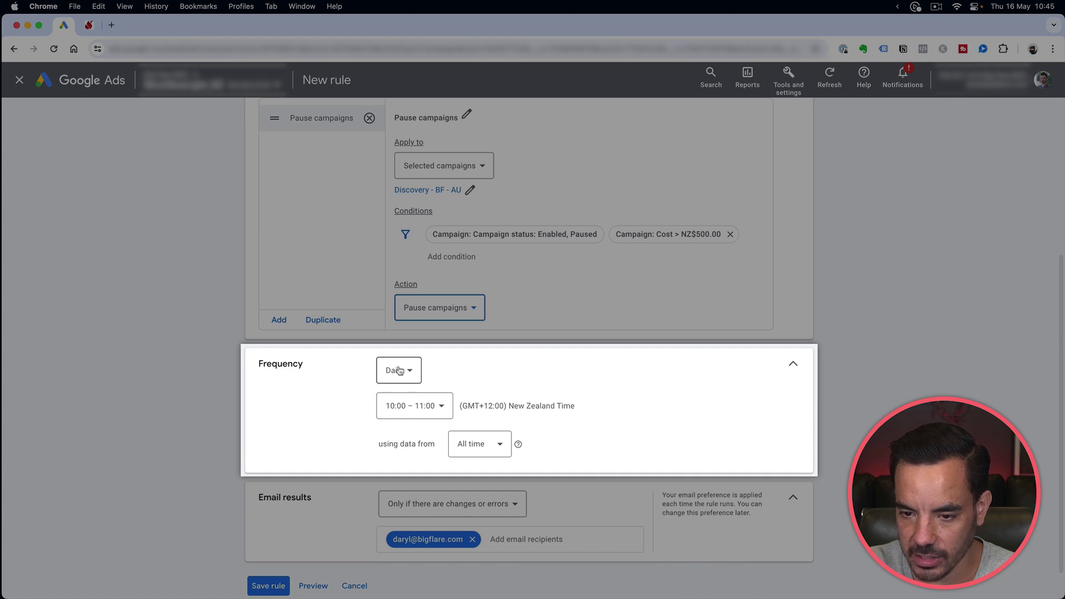
Set the rule to run Hourly, starting 00:00 – 01:00.
click(397, 371)
click(401, 403)
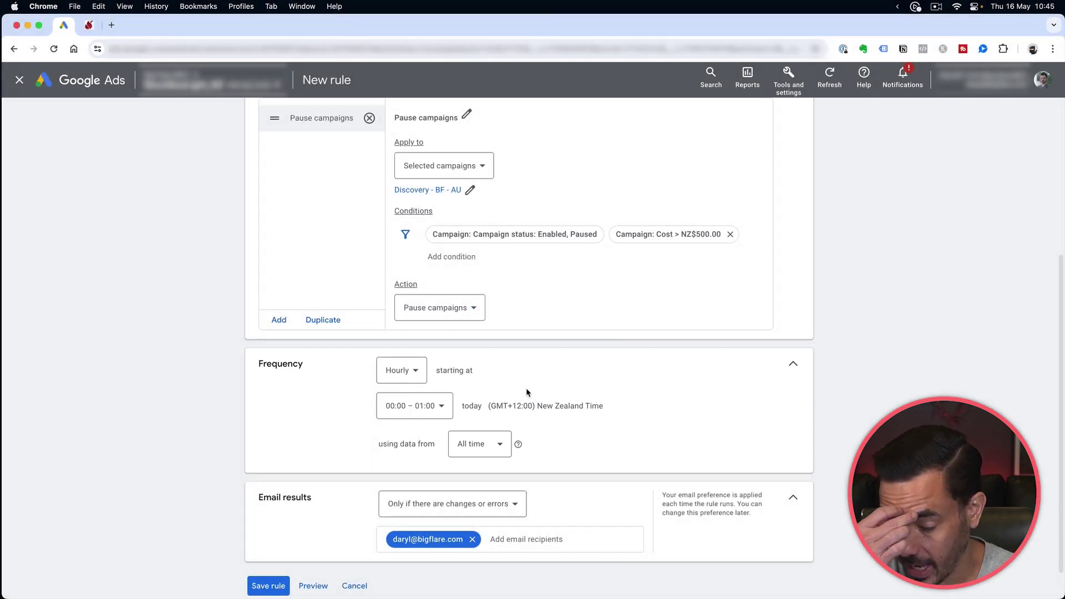
click(408, 372)
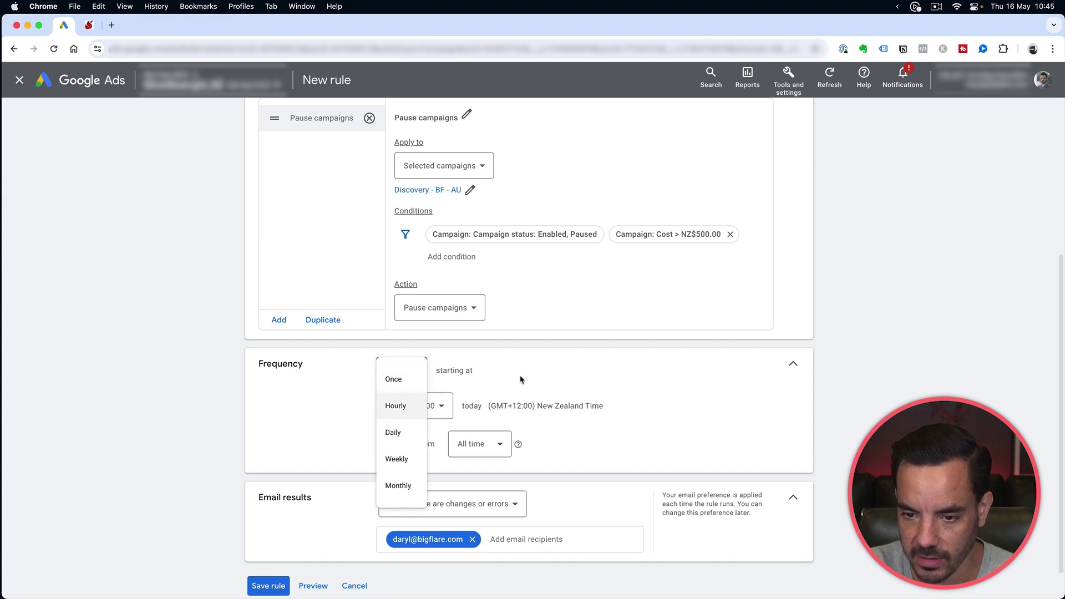
click(477, 443)
Base the rule on Today's data and briefly check the WorkFlowy notes.
click(499, 445)
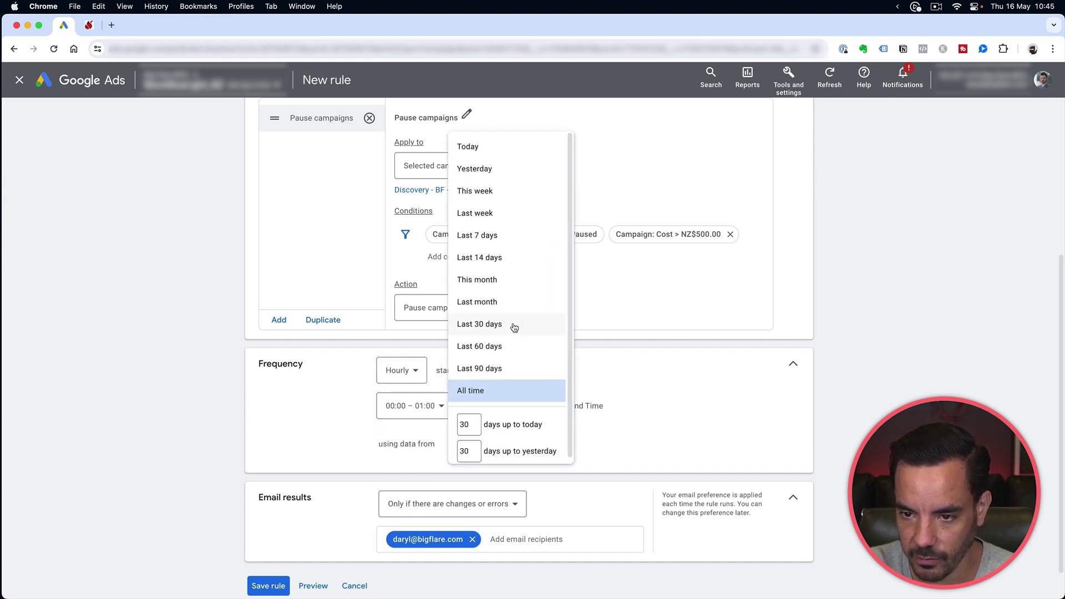
click(480, 157)
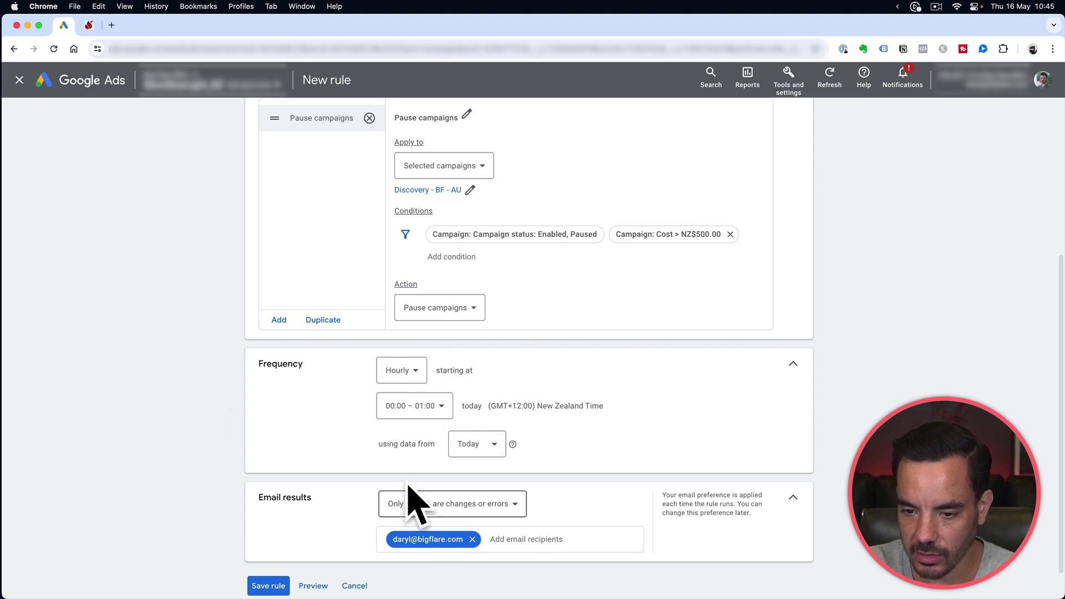
scroll(431, 438, down, 1)
scroll(432, 441, up, 2)
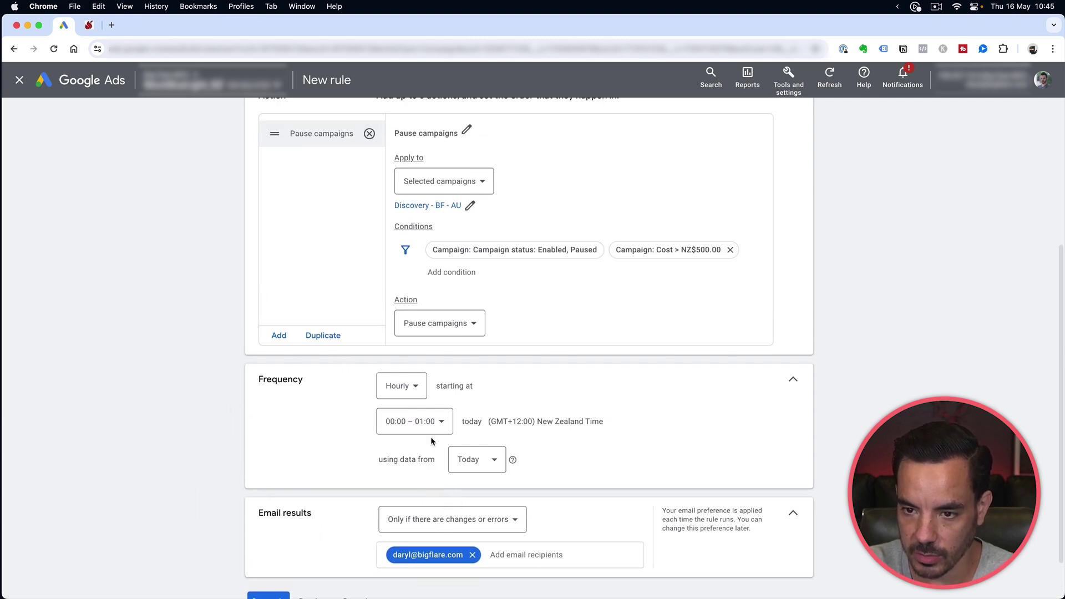
scroll(432, 444, down, 3)
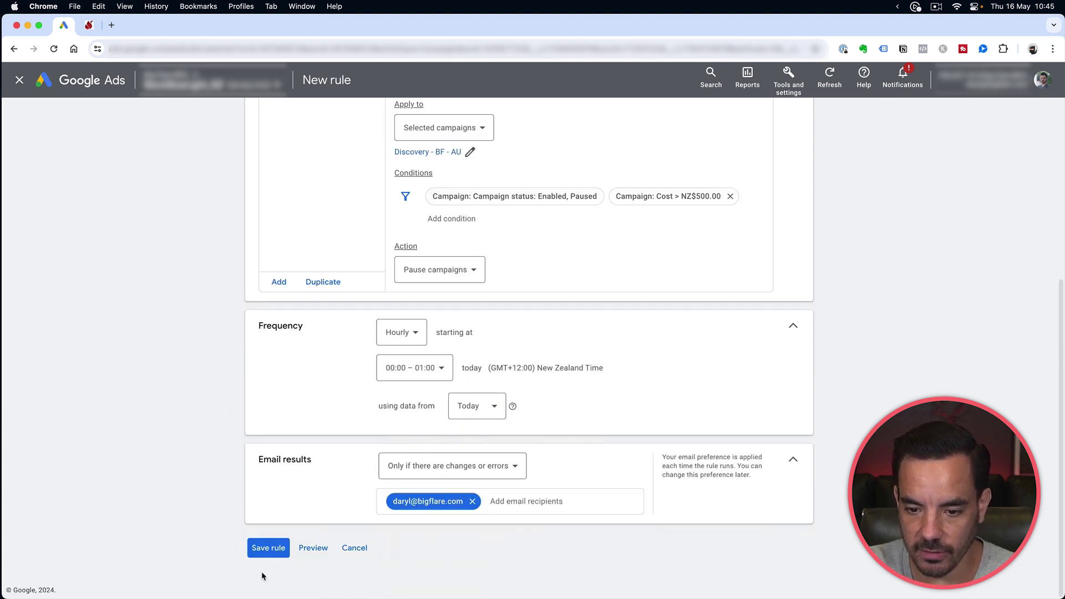
scroll(452, 507, up, 5)
key(super+Tab)
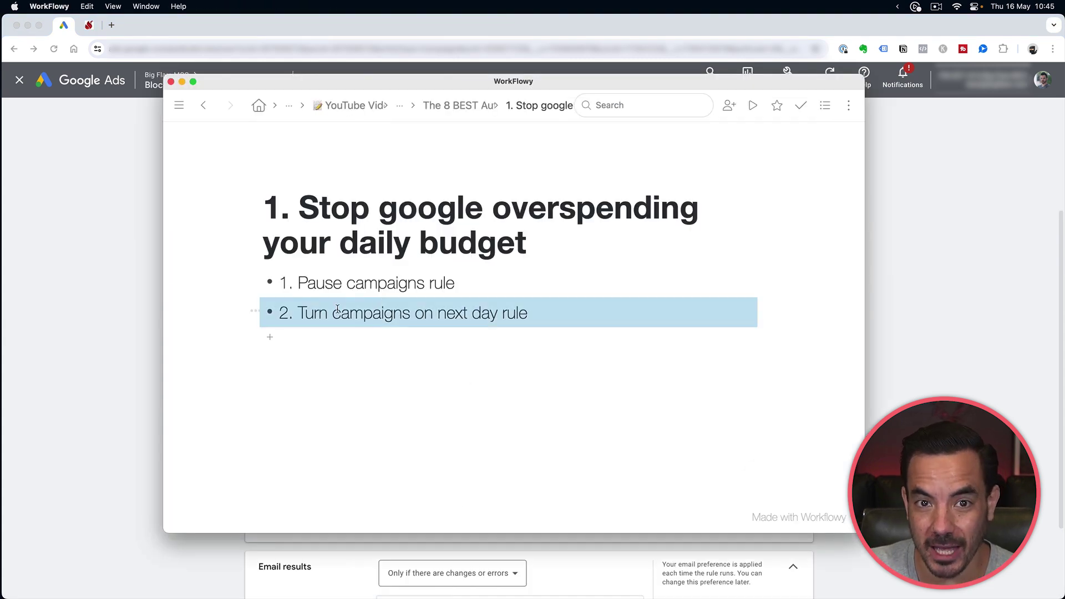
key(super+Tab)
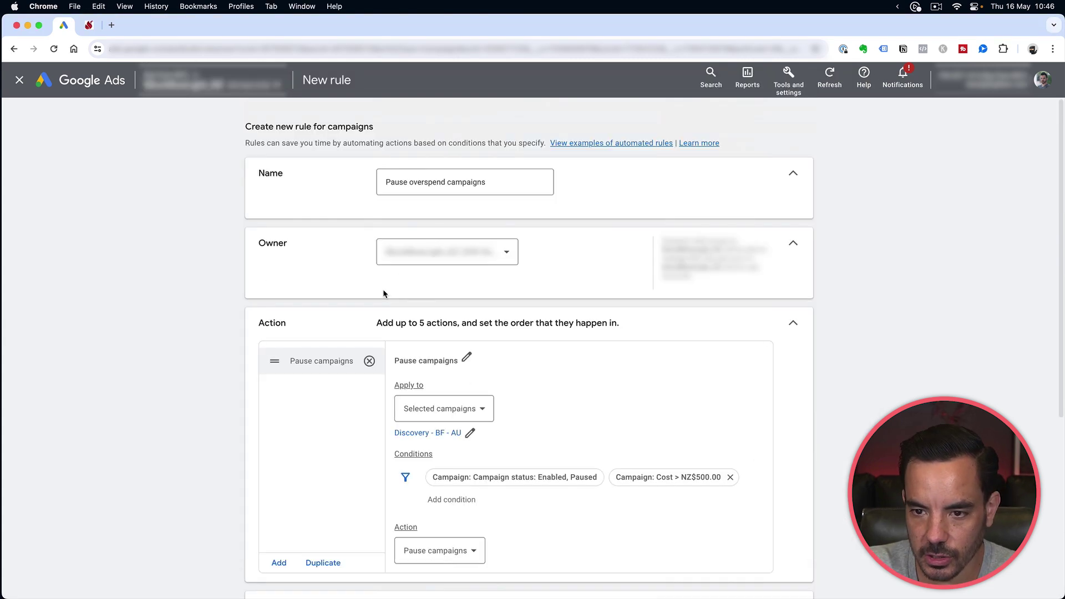
Rename the rule to 'Re-enable paused campaigns' by replacing its first two words.
click(517, 179)
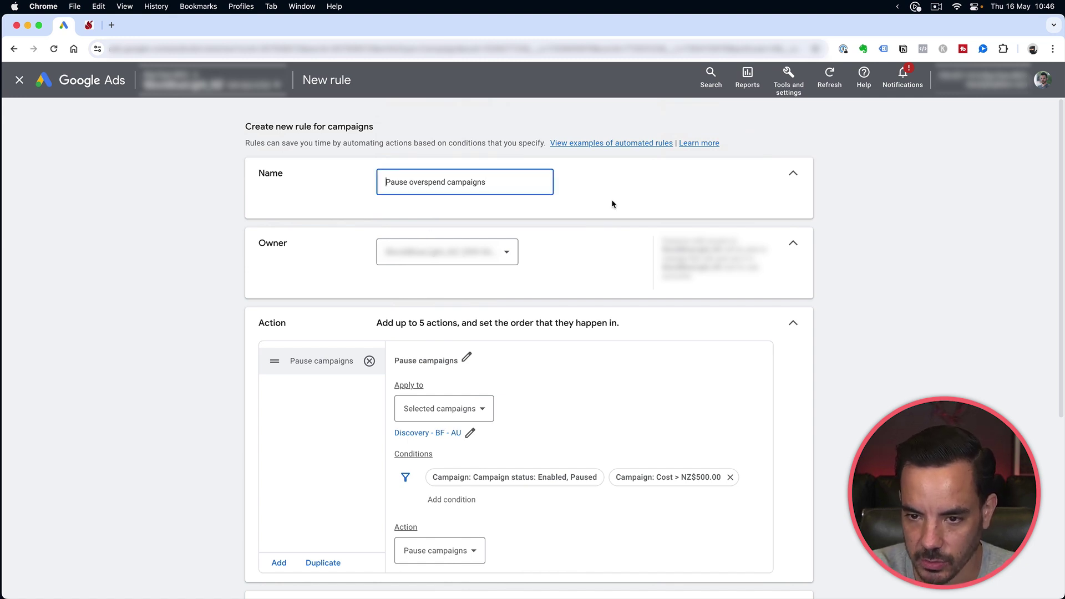
key(alt+shift+Right)
text(Re)
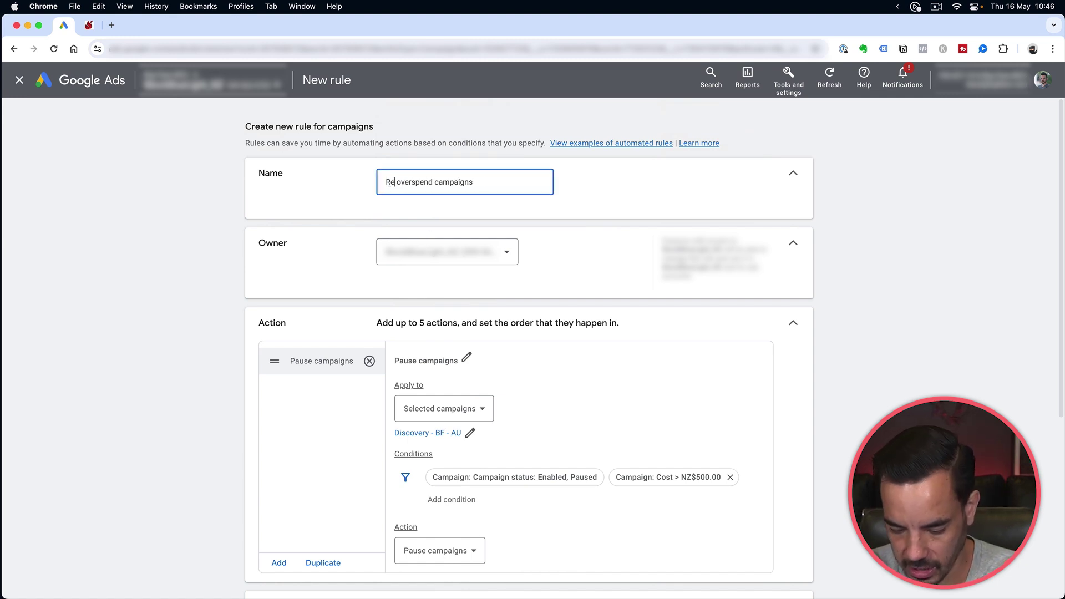
text(-enable)
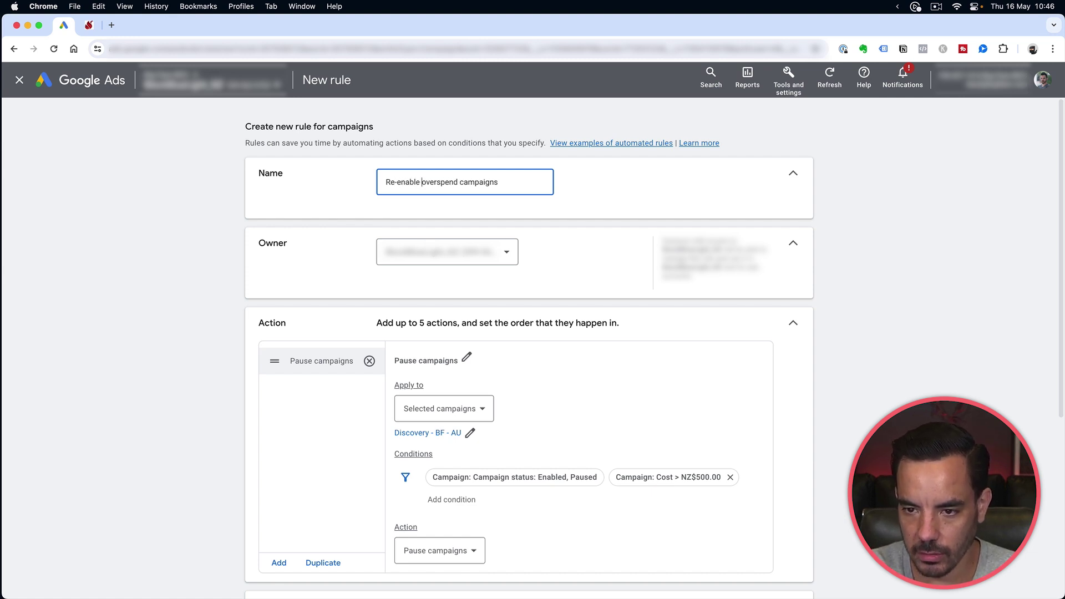
key(alt+shift+Right)
text(paused)
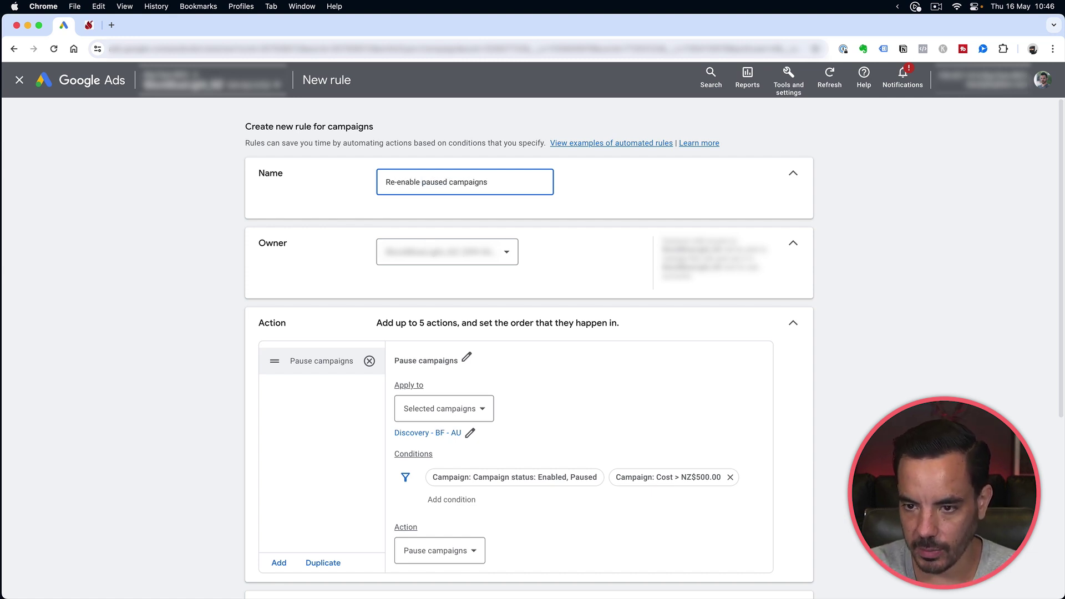
scroll(610, 201, down, 2)
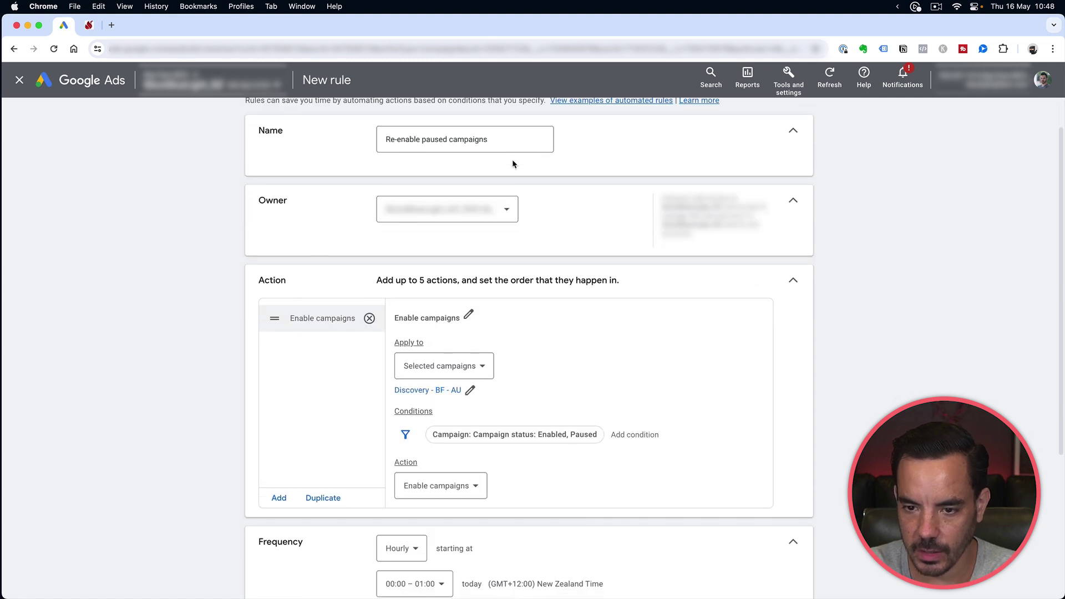
scroll(535, 211, down, 2)
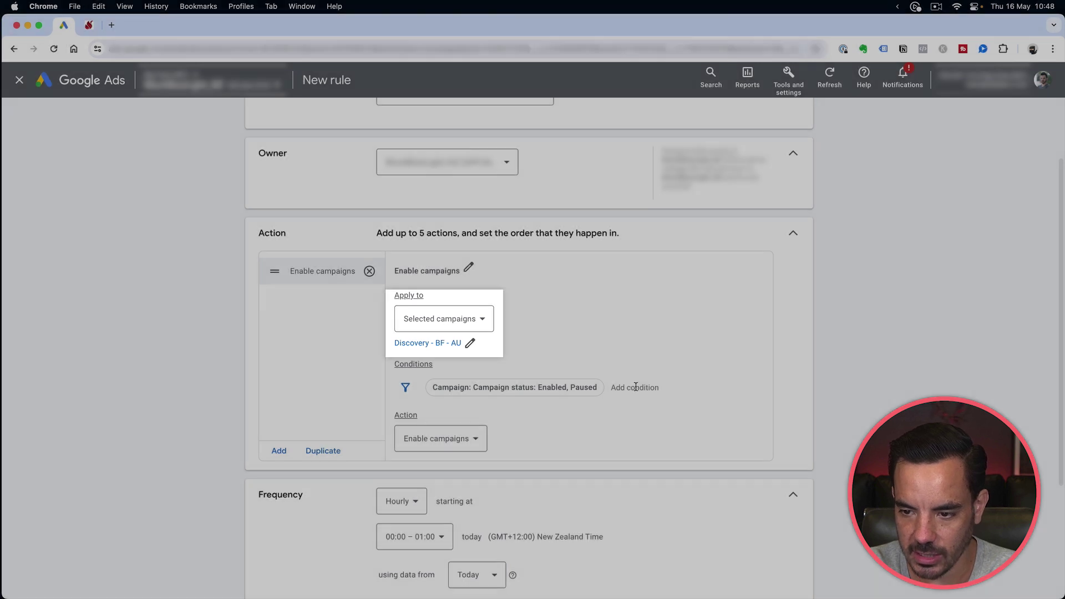
Re-add a Cost > NZ$500 condition and open the 'using data from' date ranges.
click(636, 387)
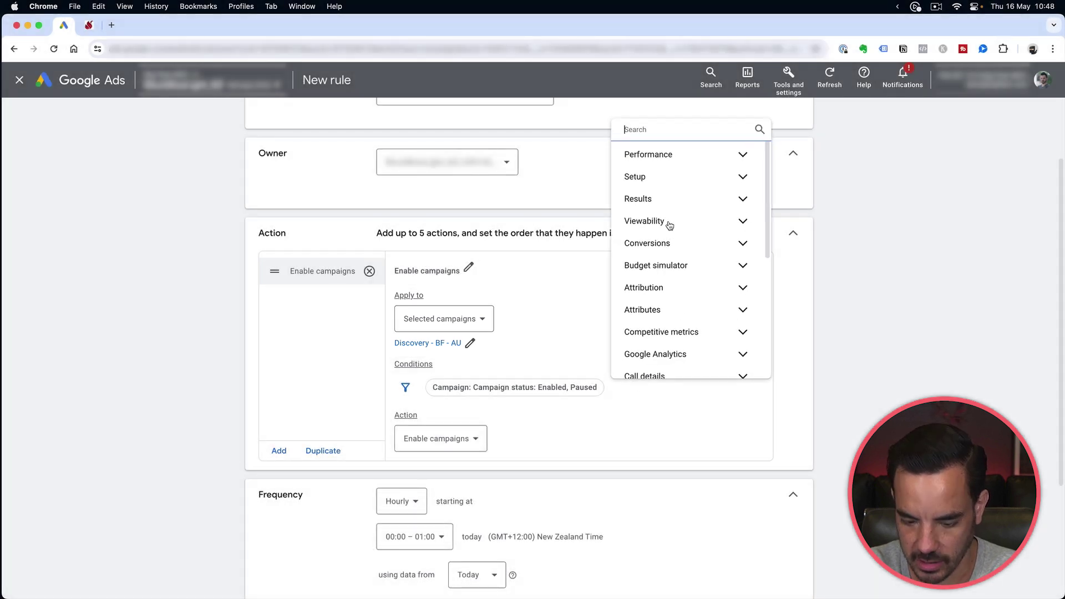
text(cost)
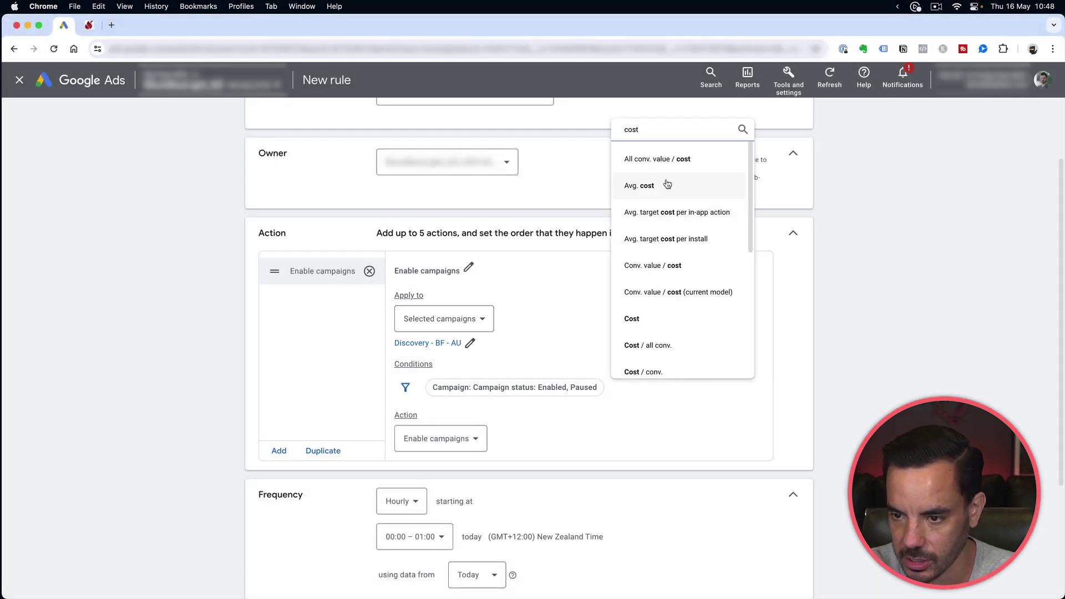
click(654, 318)
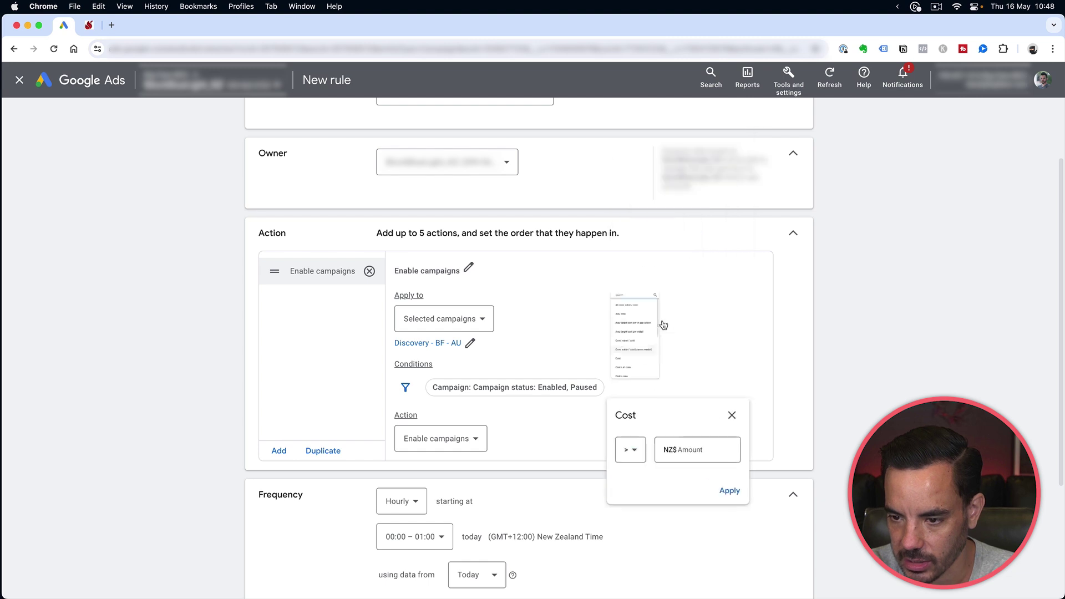
click(694, 448)
text(500)
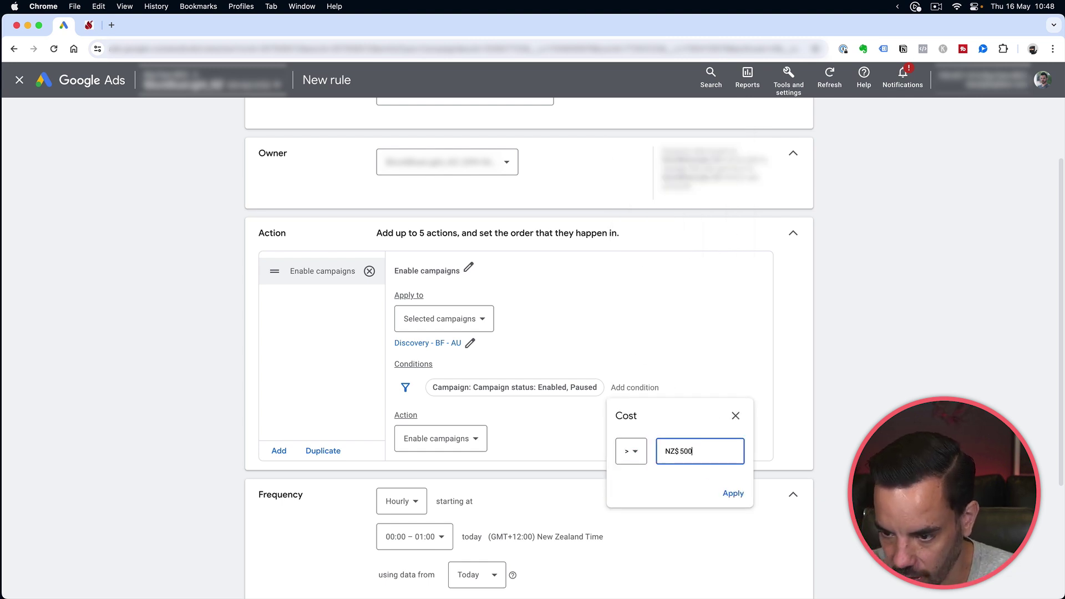
click(734, 494)
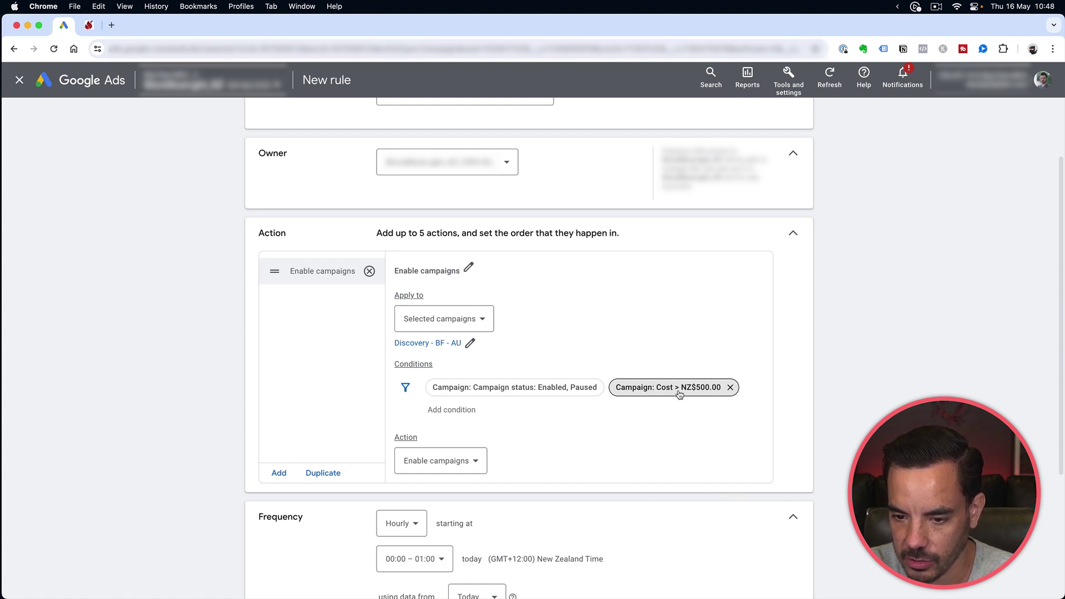
scroll(678, 394, down, 1)
click(487, 555)
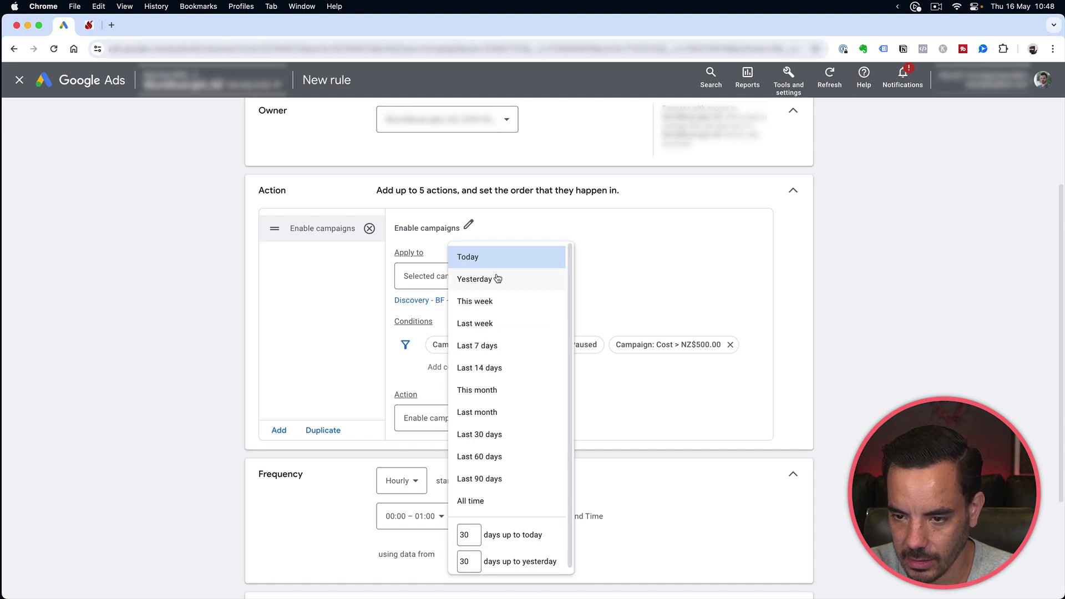
Base the rule on Yesterday's data and keep Enable campaigns as its action.
click(497, 280)
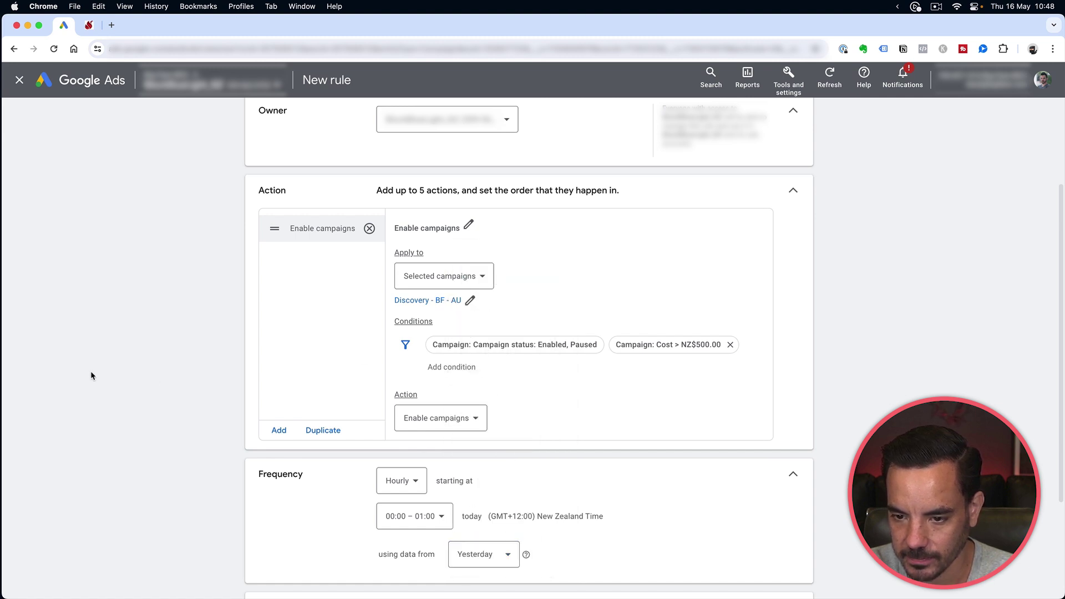
scroll(464, 361, up, 1)
click(466, 419)
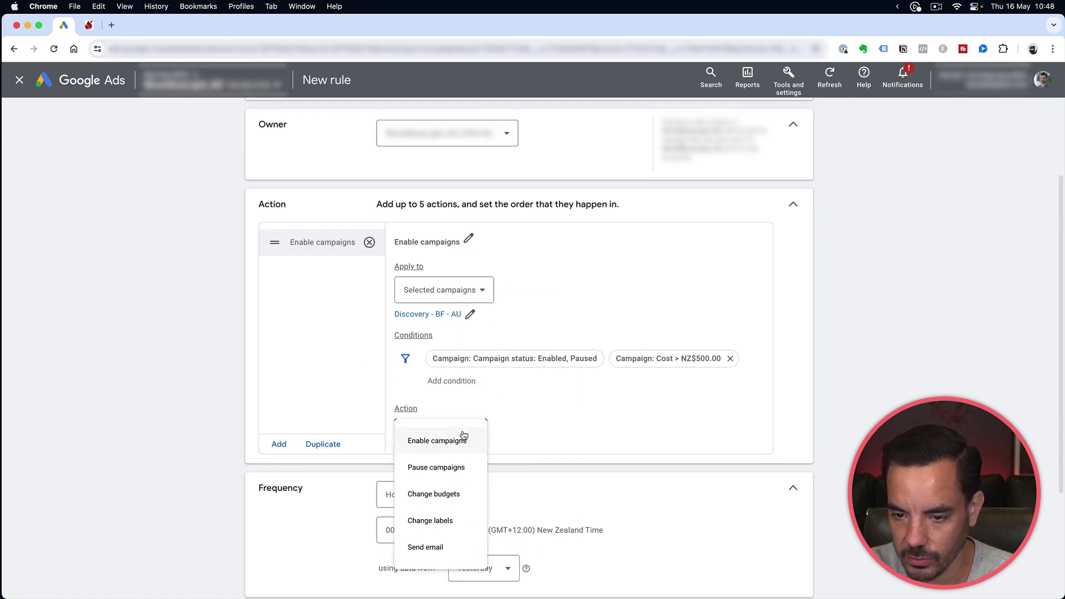
click(456, 446)
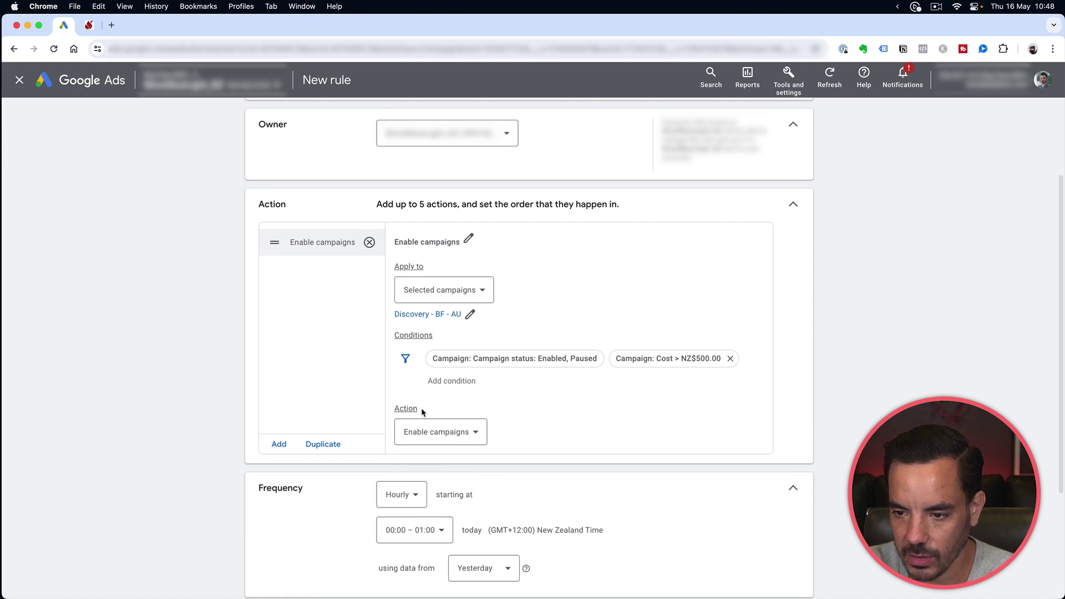
Schedule the rule Daily at 03:00 – 04:00, then advance the WorkFlowy presentation.
scroll(421, 407, down, 1)
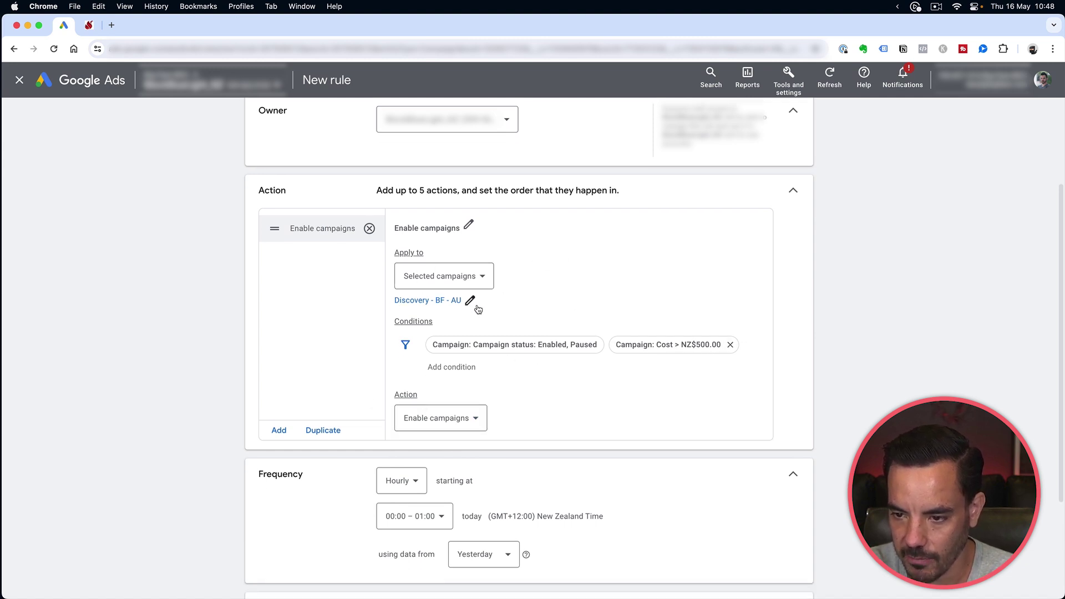
scroll(466, 443, down, 1)
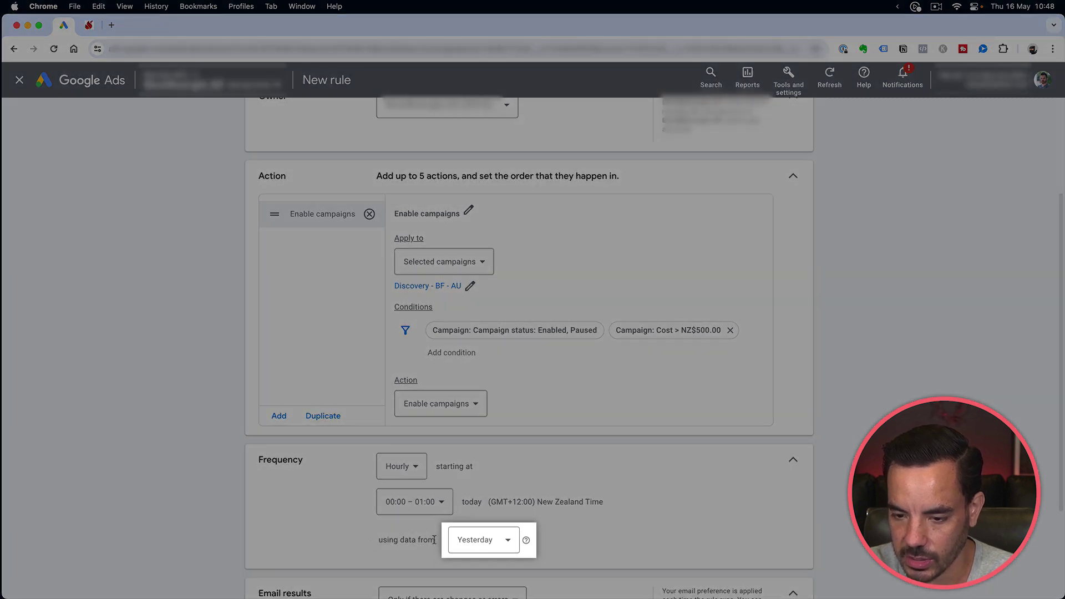
scroll(483, 541, up, 1)
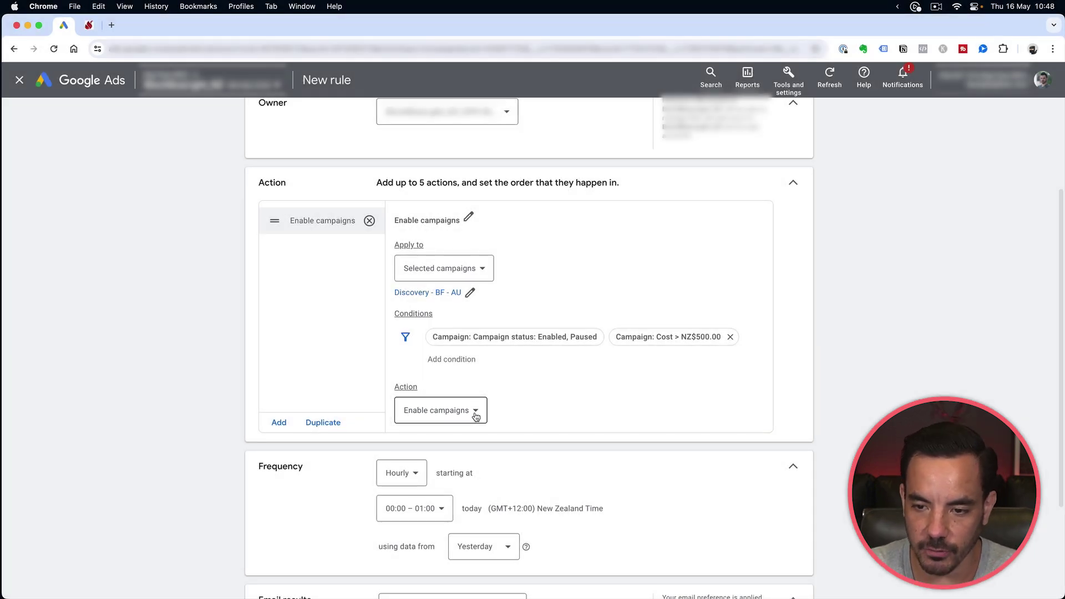
scroll(527, 387, down, 2)
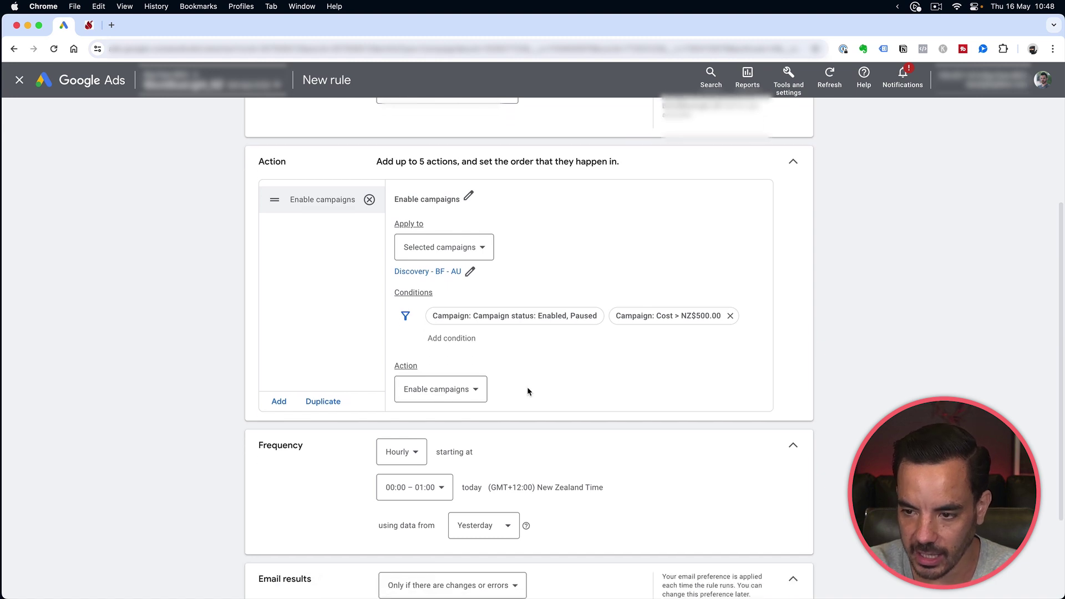
click(404, 456)
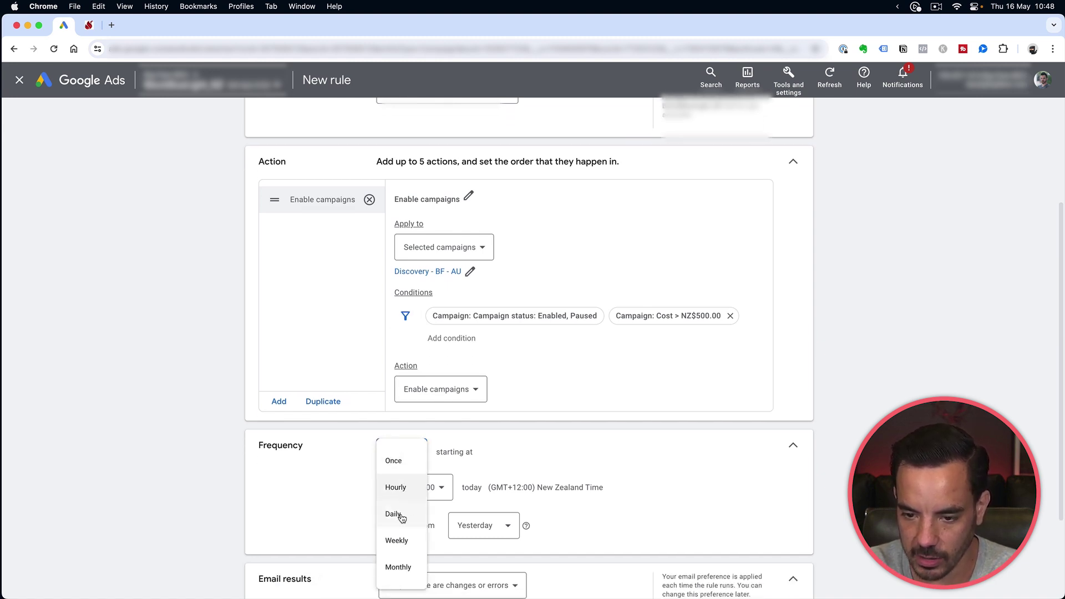
click(395, 514)
click(401, 487)
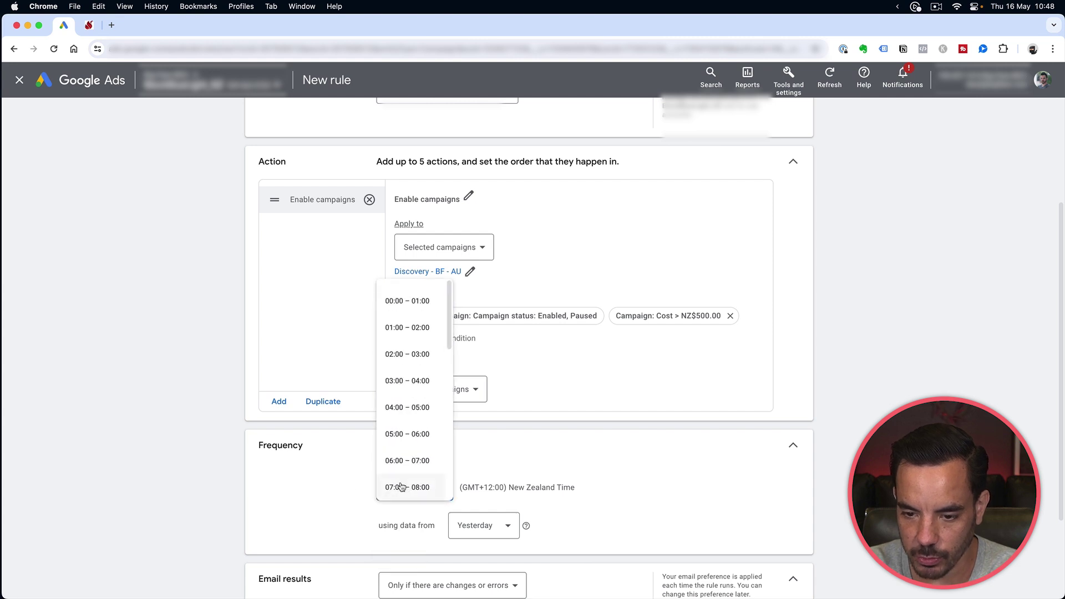
click(409, 391)
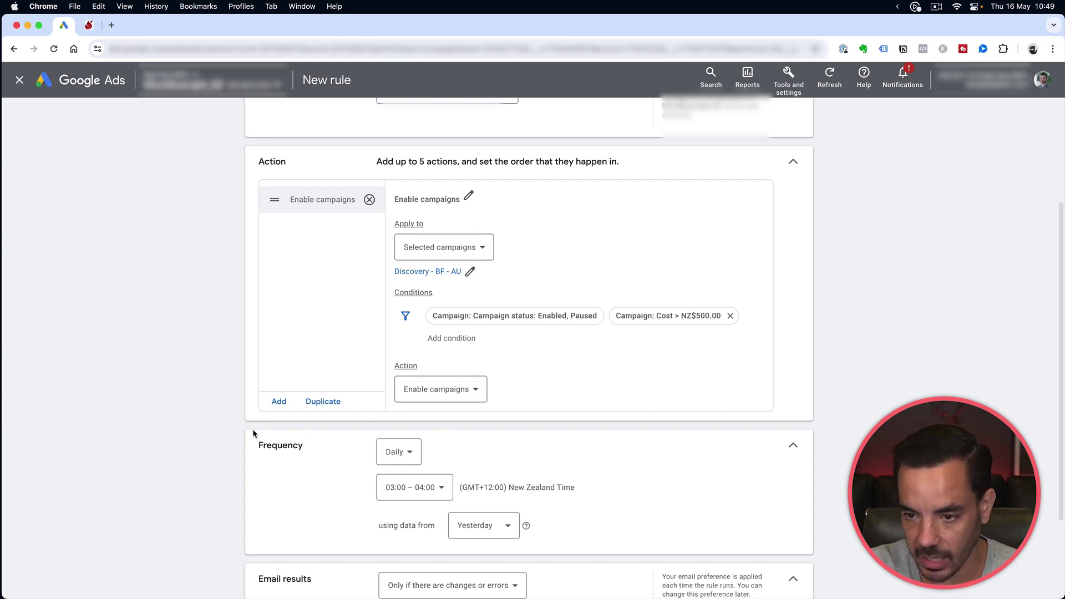
scroll(253, 433, up, 3)
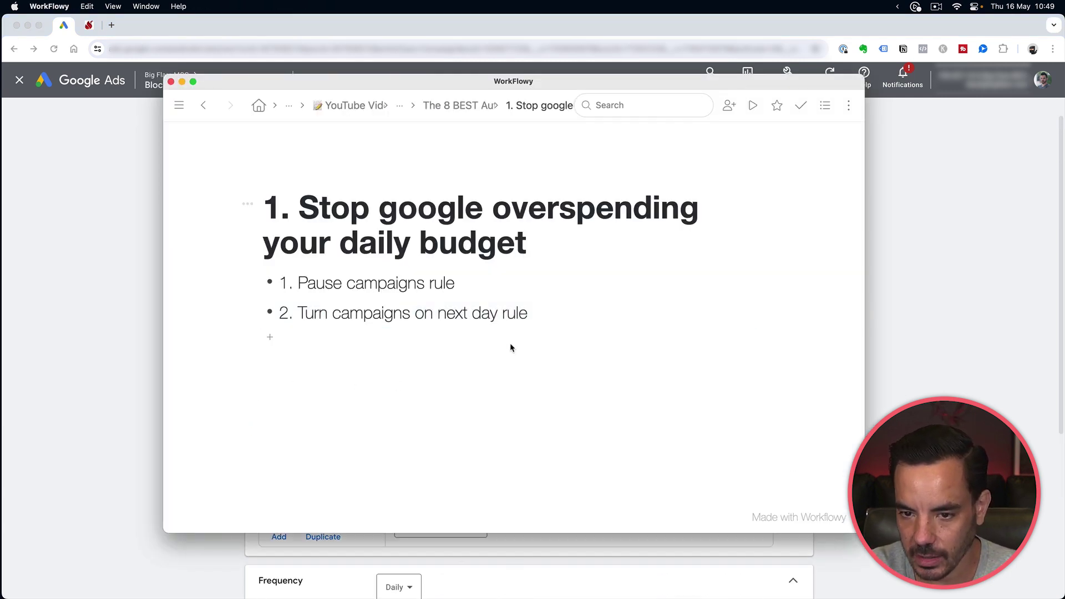
click(828, 491)
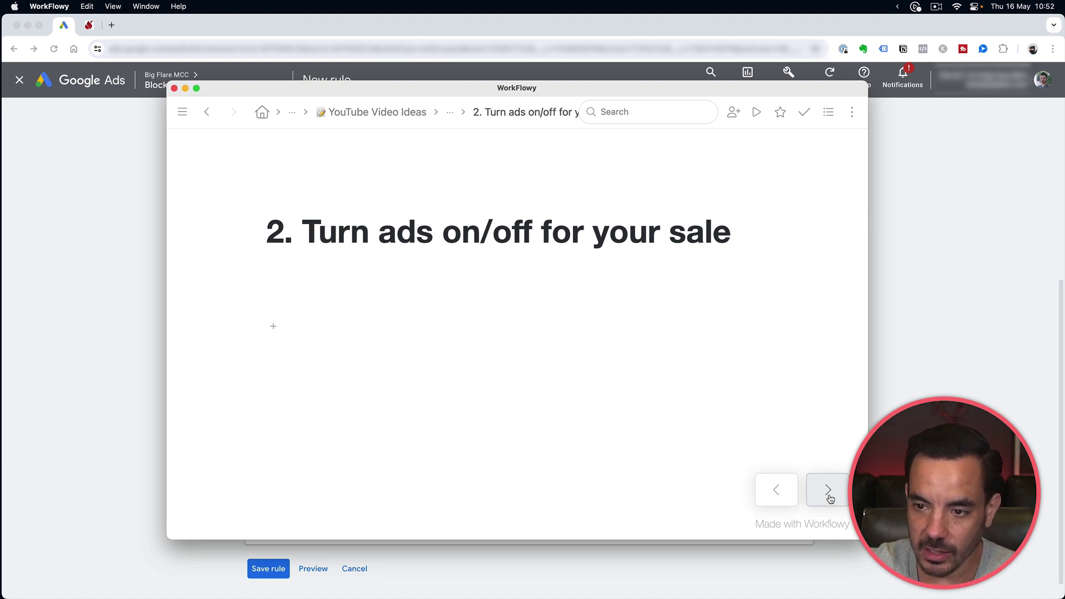
Reveal and highlight the 'turn on sale ads' and 'pause ads after sale' points, then return to Google Ads.
click(829, 492)
click(829, 491)
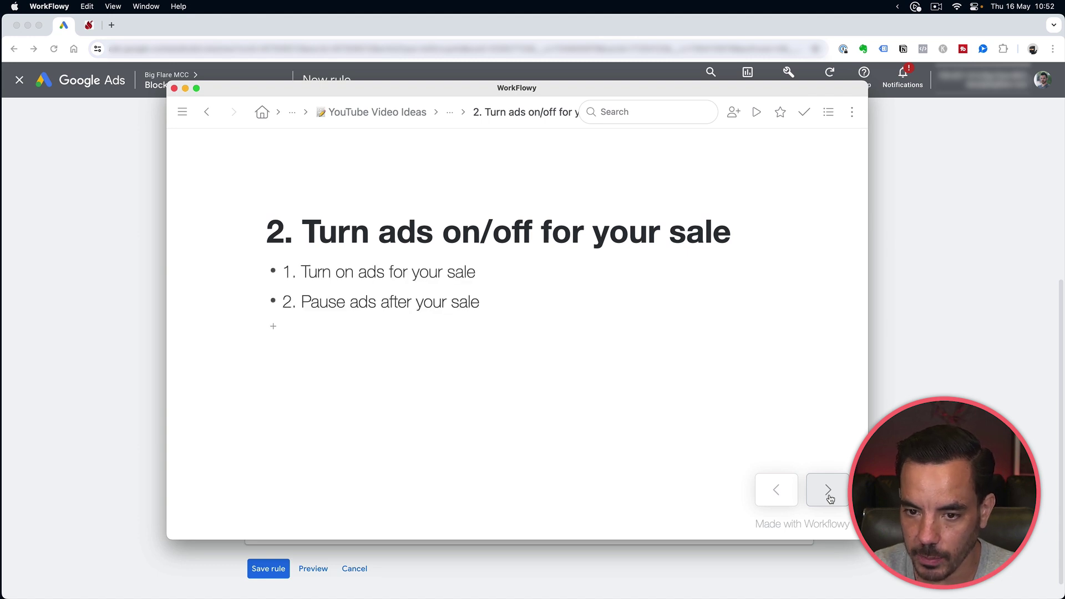
click(829, 494)
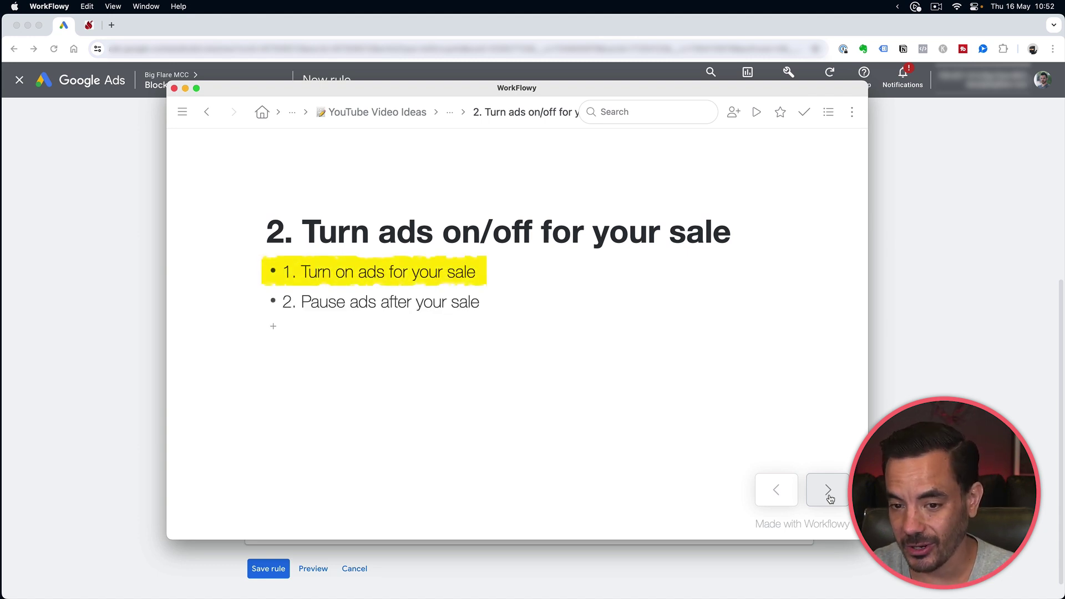
click(829, 494)
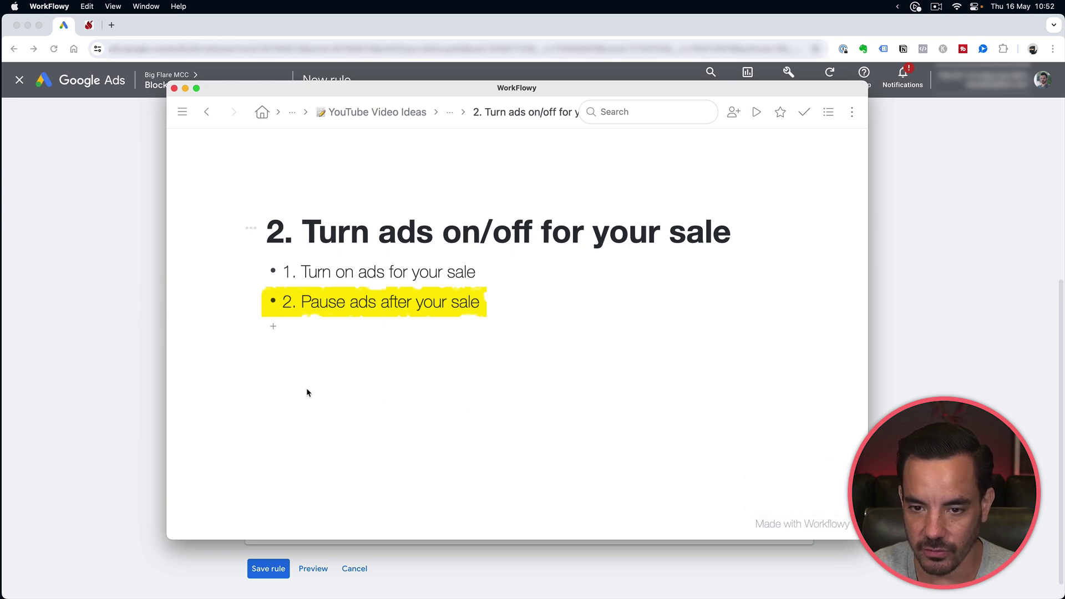
click(99, 282)
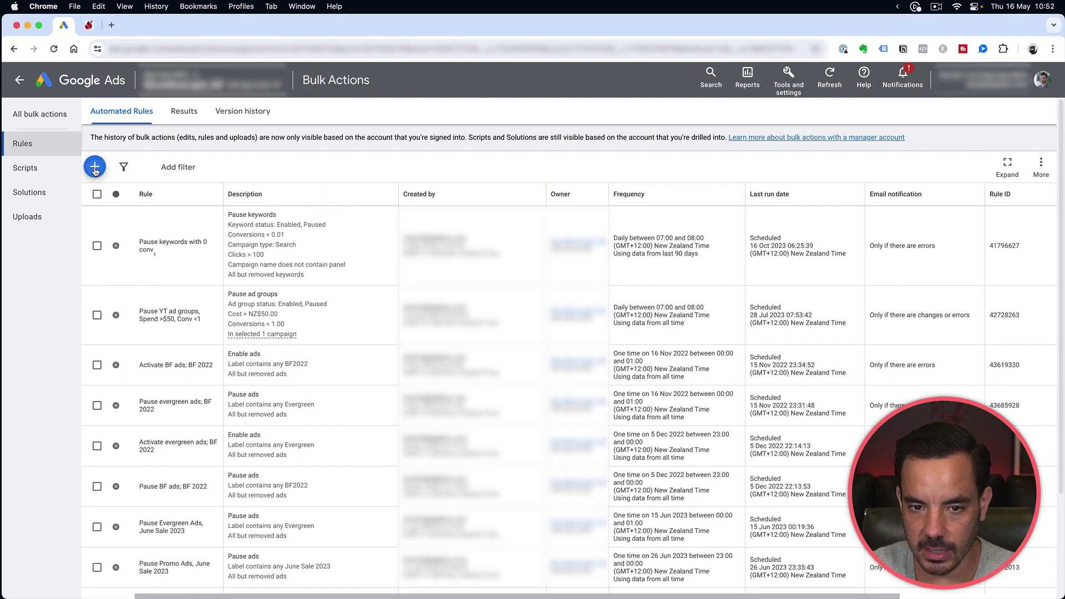
Create a new ad rule named 'Enabled sale ads' and start adding a condition.
click(96, 167)
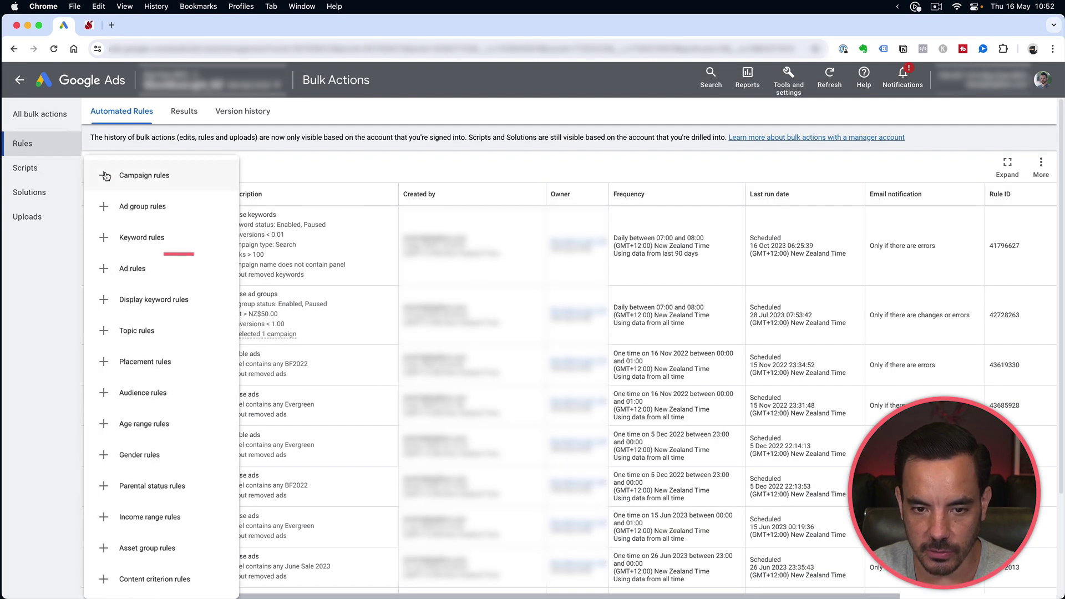
click(139, 270)
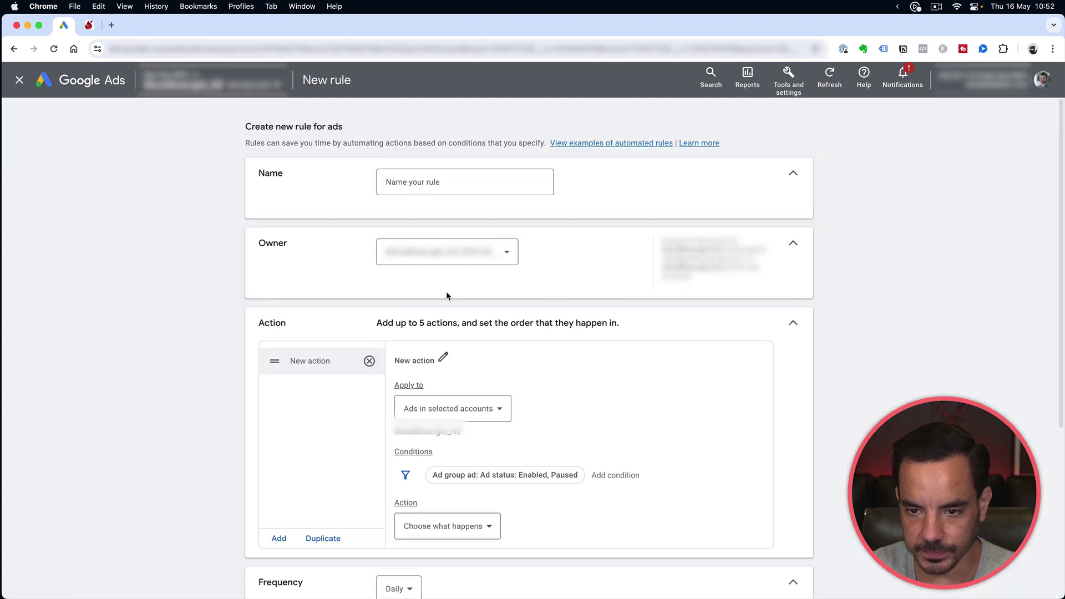
click(461, 183)
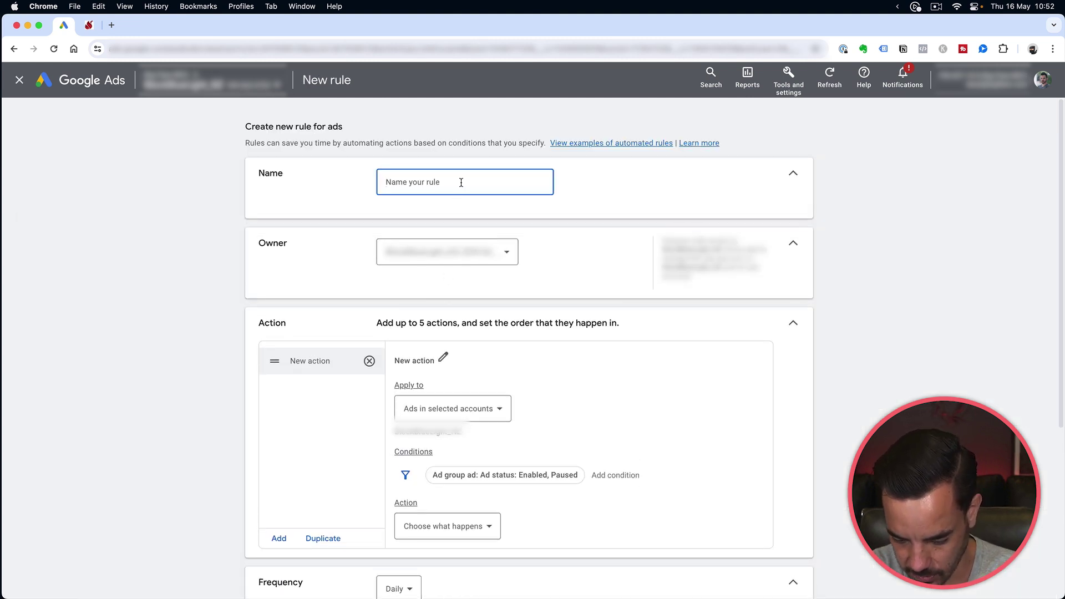
text(Enabled sale ads)
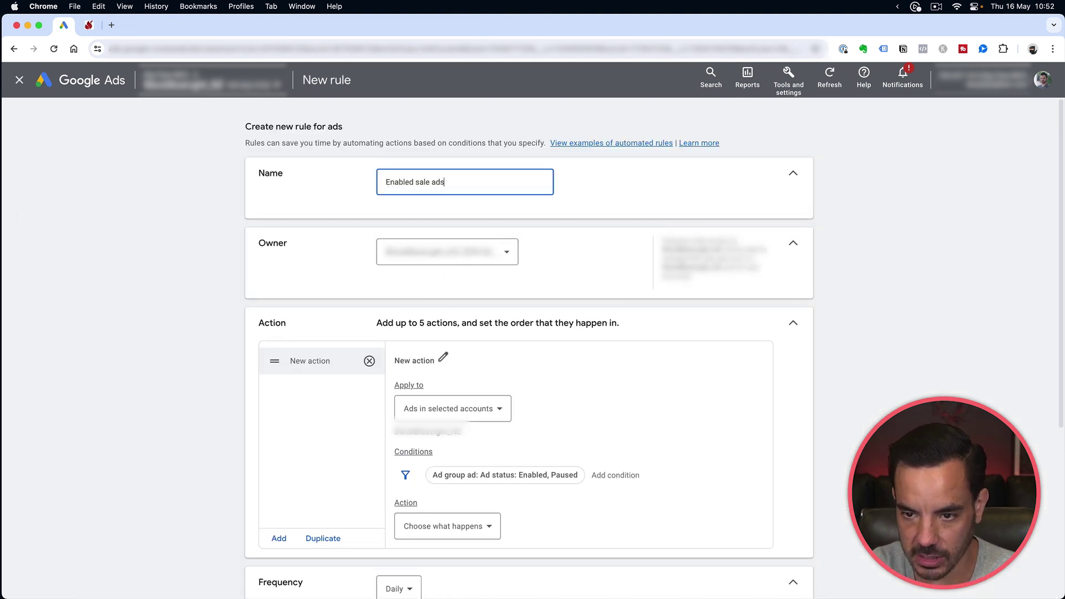
scroll(440, 273, down, 1)
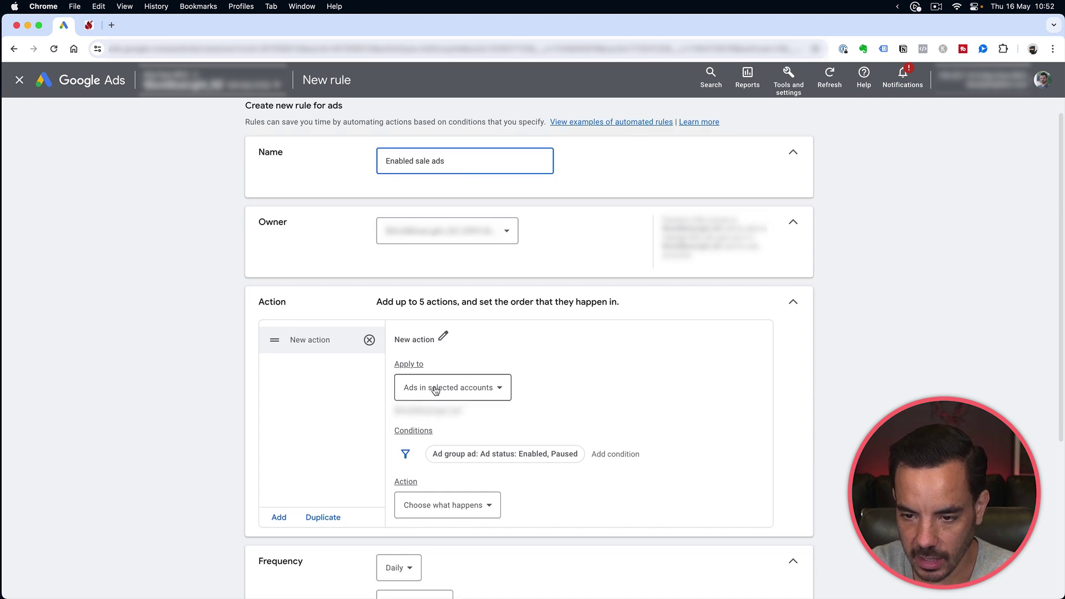
scroll(473, 393, down, 2)
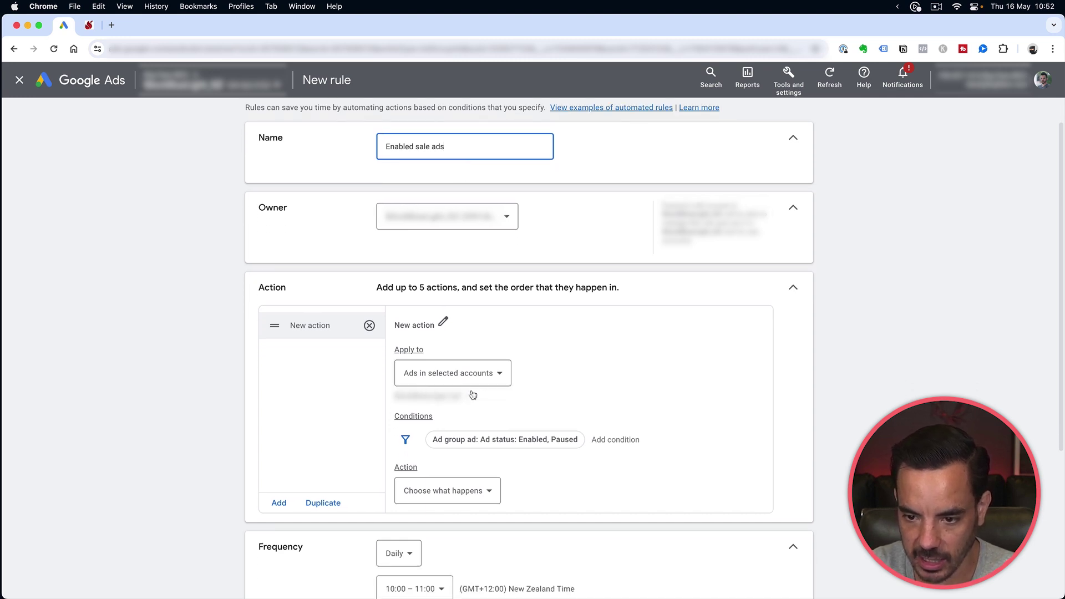
click(609, 425)
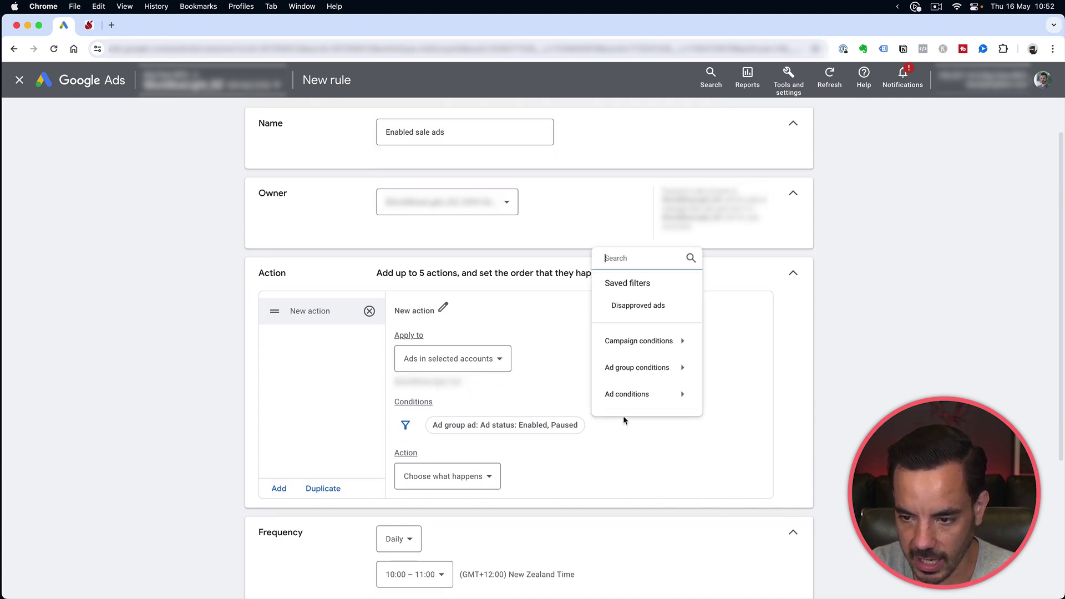
Add an Ad text condition matching '25% off sale'.
text(text)
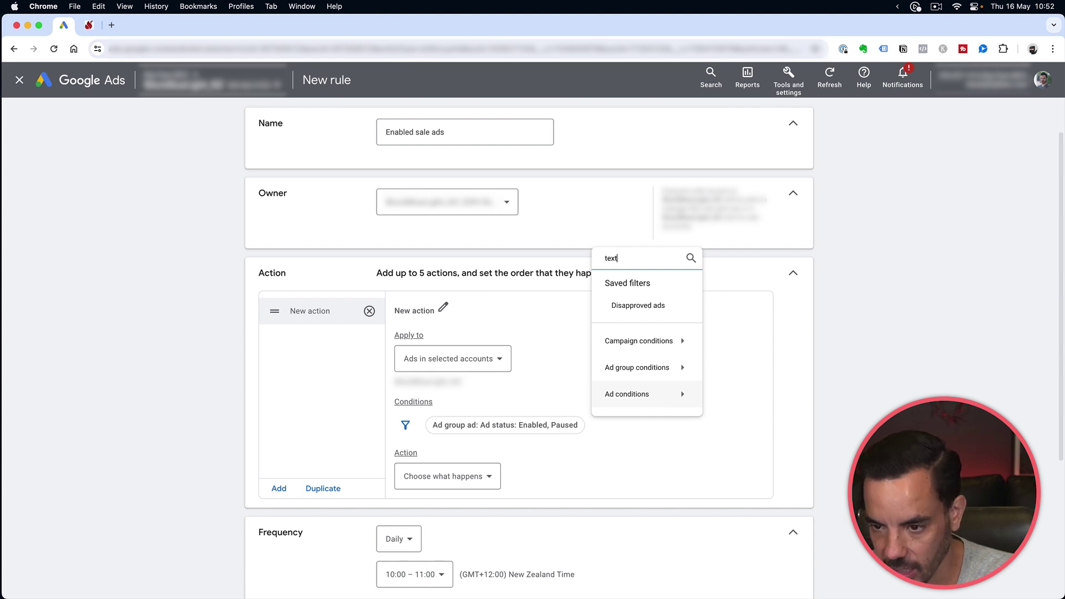
click(635, 482)
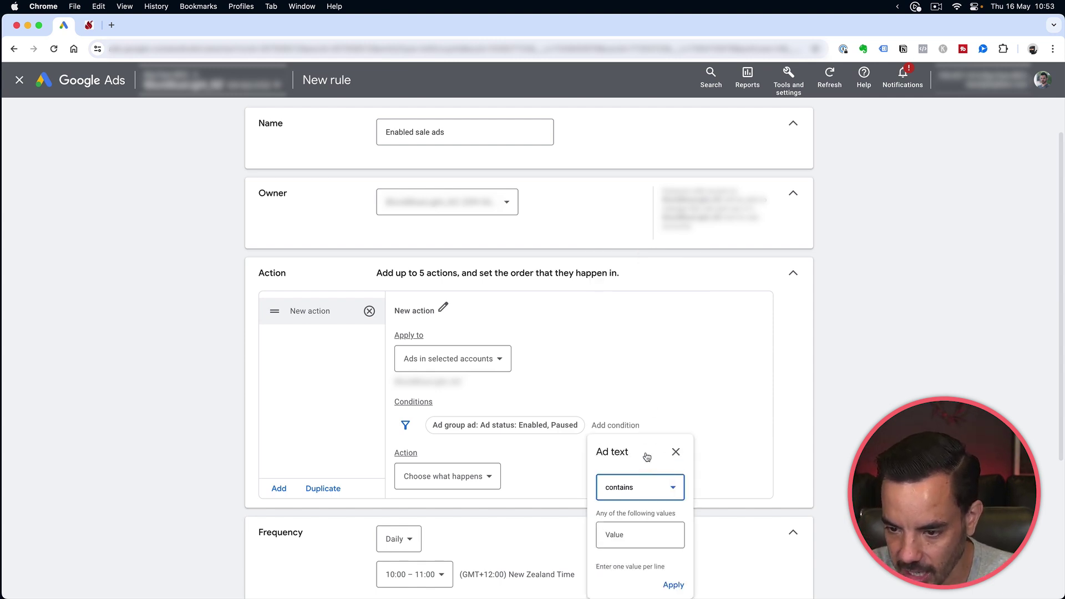
click(654, 527)
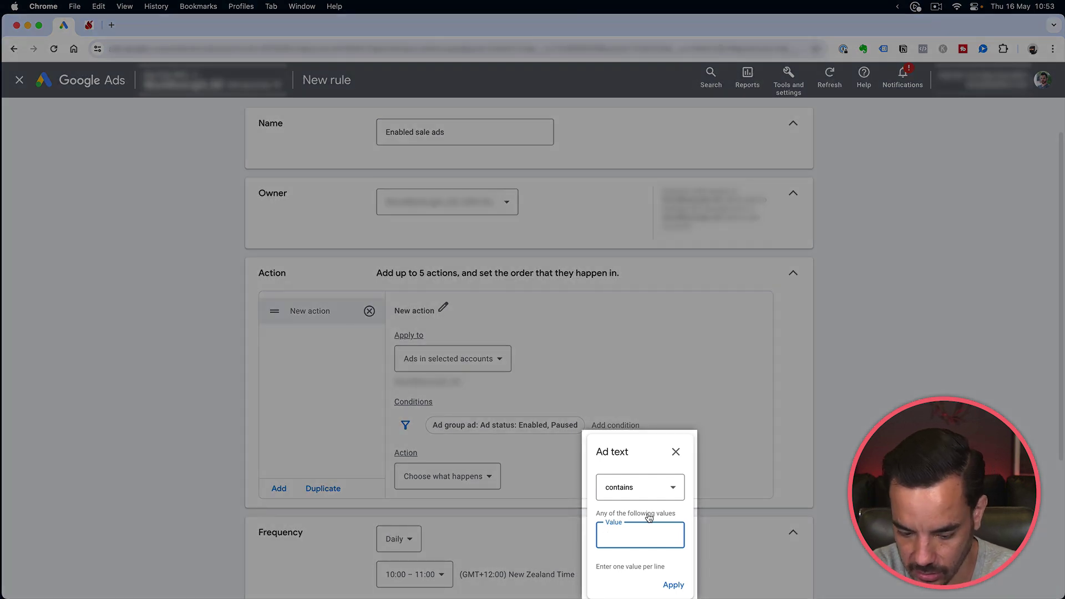
text(25% off sale)
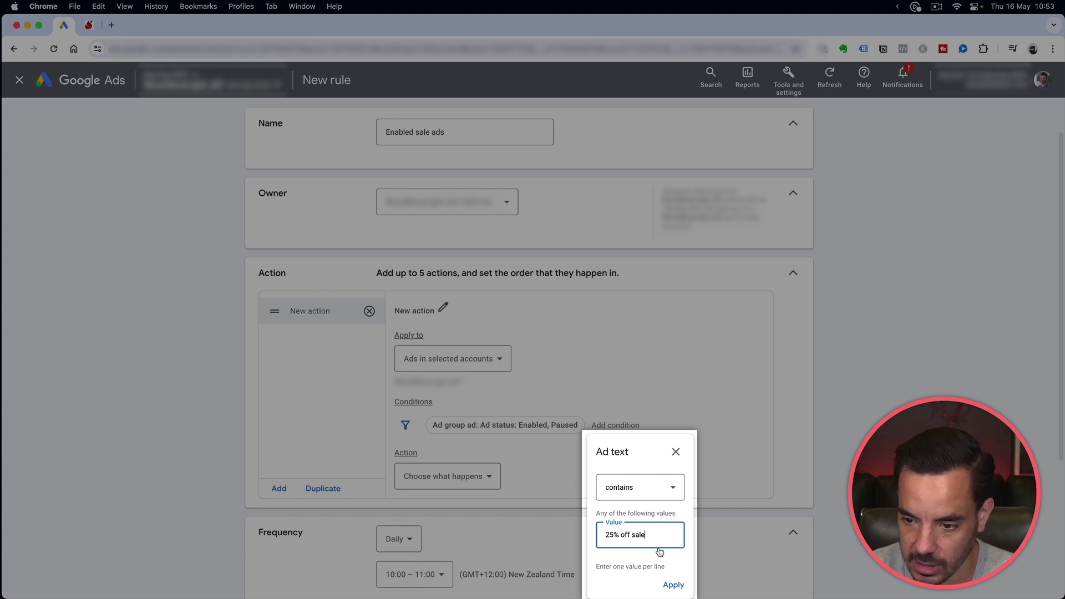
click(674, 584)
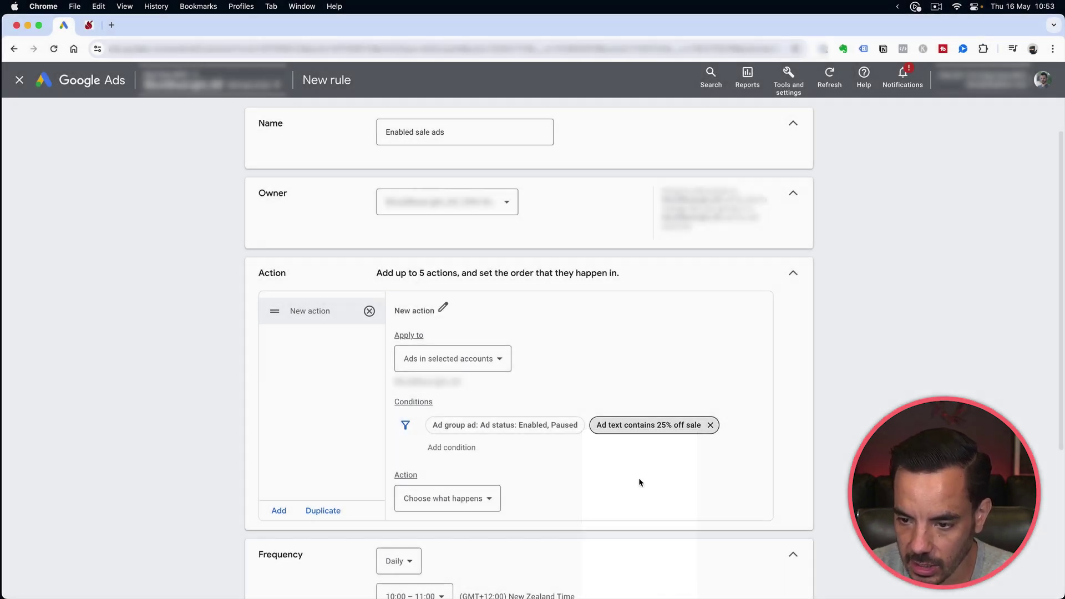
Set the rule's action to Enable ads.
scroll(381, 438, down, 1)
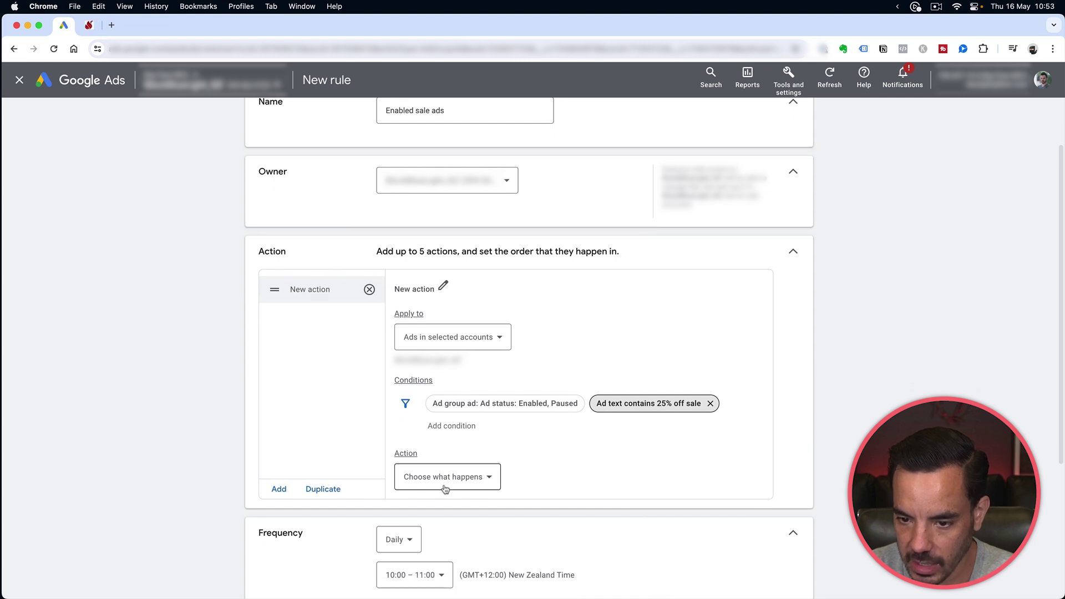
click(446, 479)
click(448, 484)
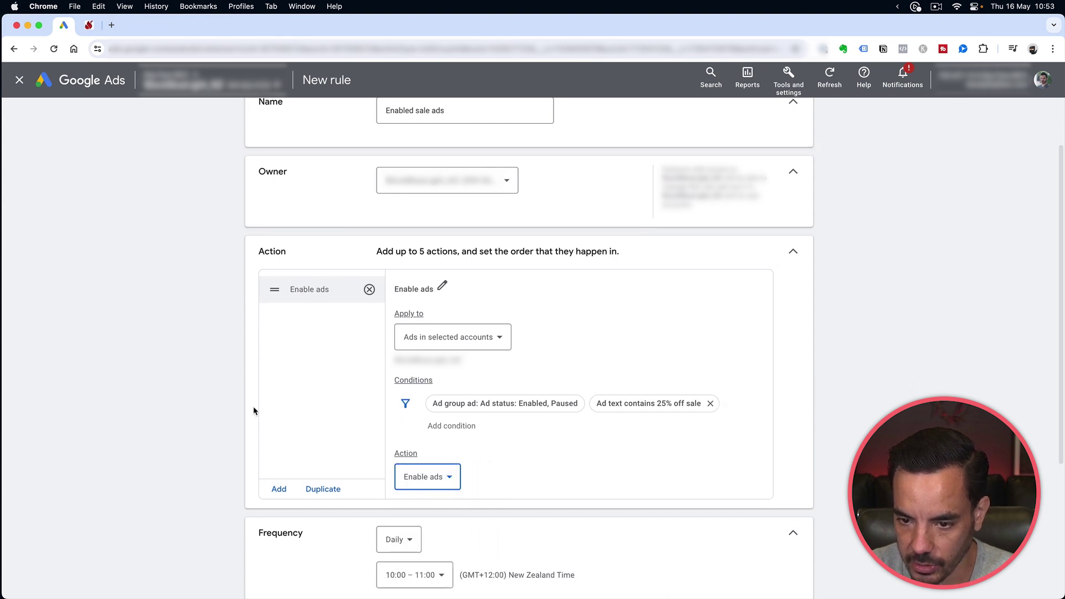
scroll(253, 411, down, 5)
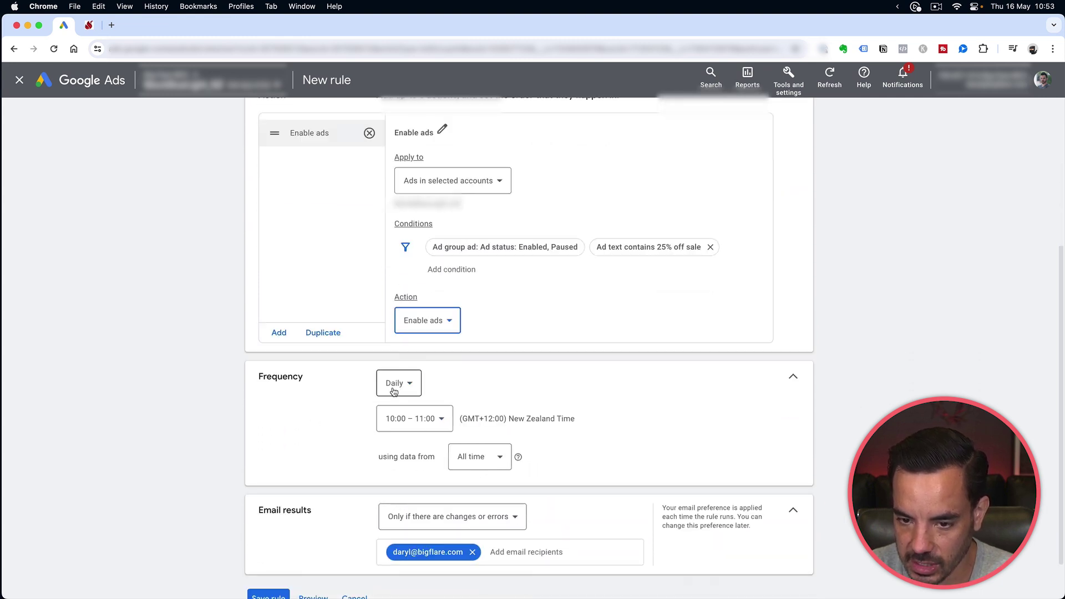
Schedule the rule to run Once on 20 May 2024, 02:00 – 03:00.
click(394, 390)
click(389, 324)
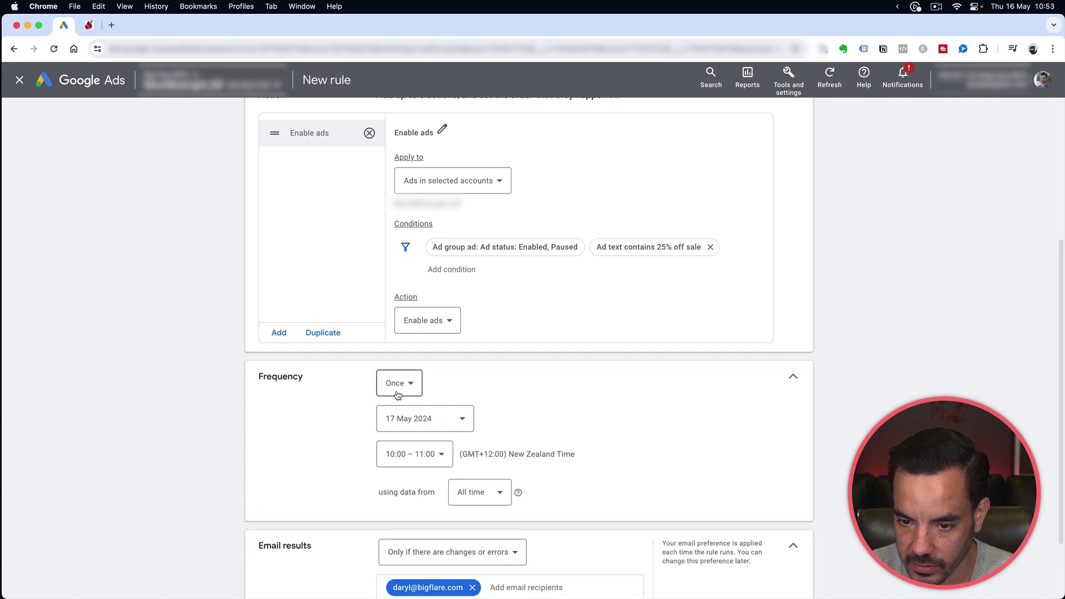
click(407, 418)
click(387, 382)
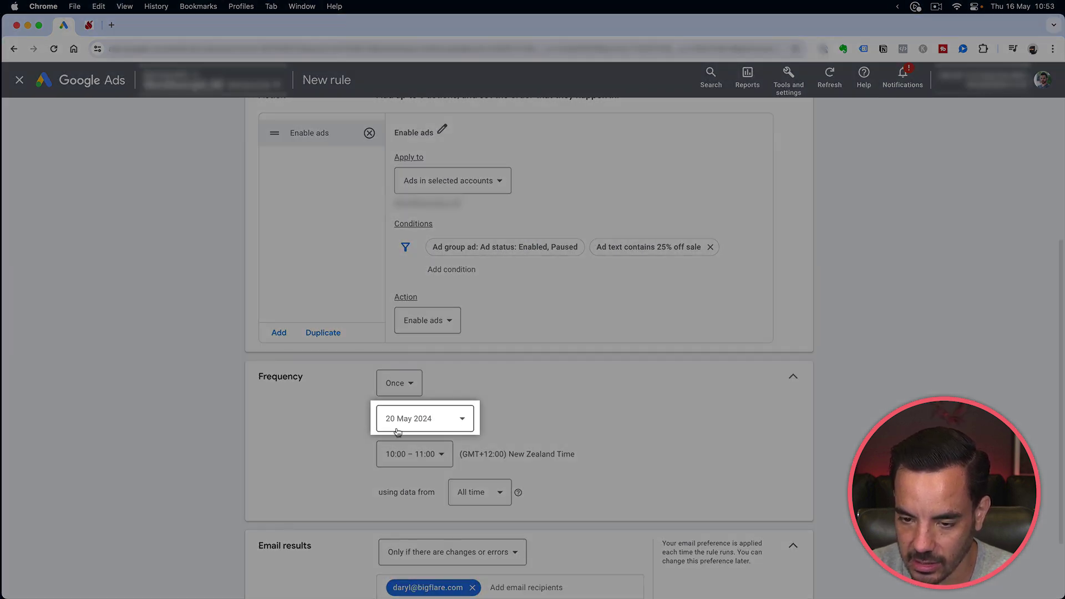
click(408, 454)
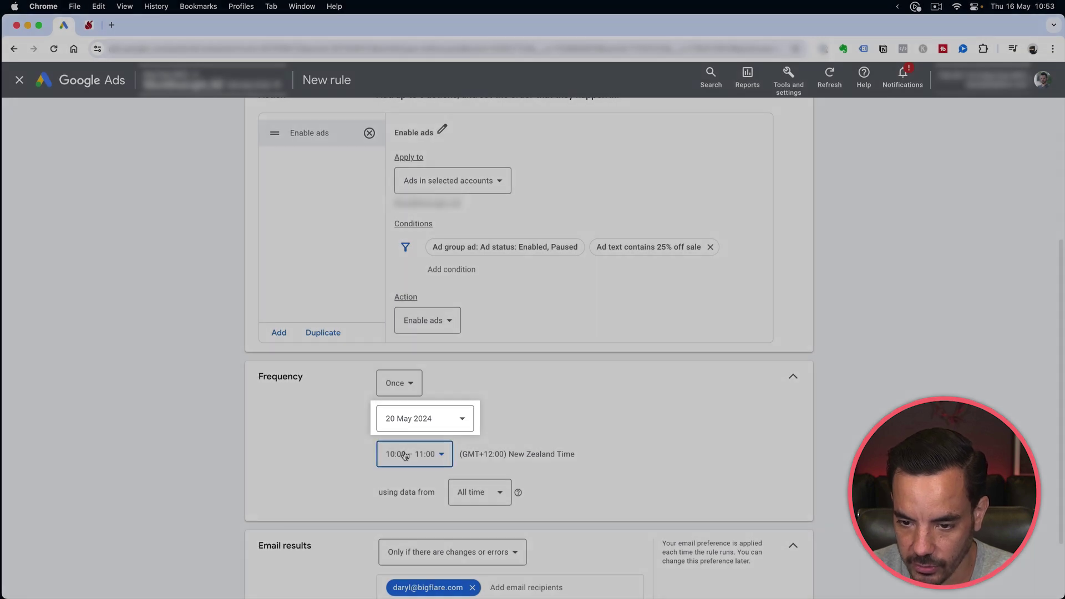
click(416, 321)
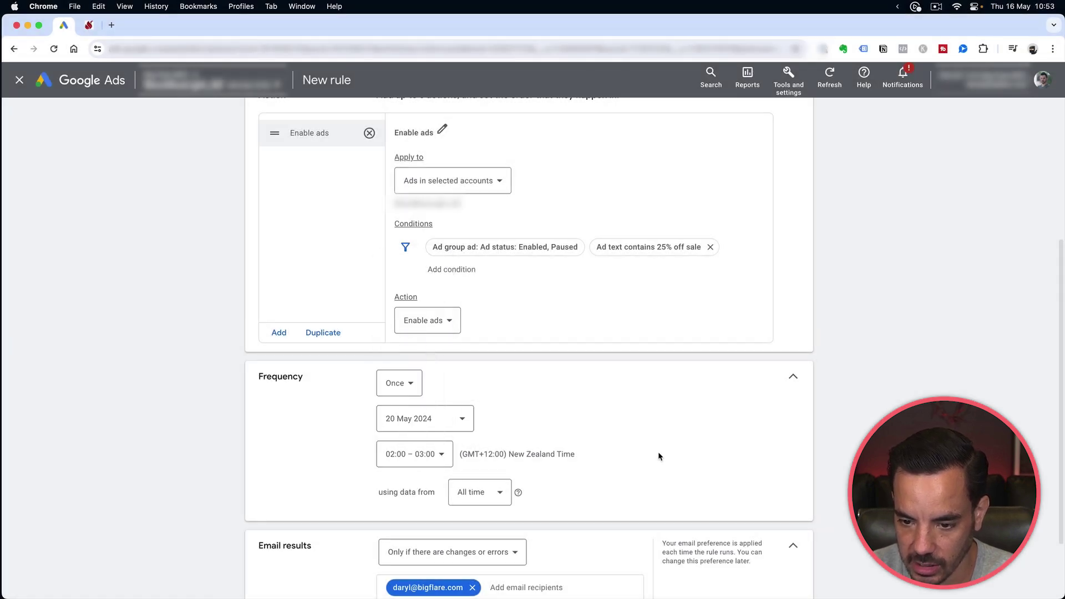
scroll(658, 452, down, 3)
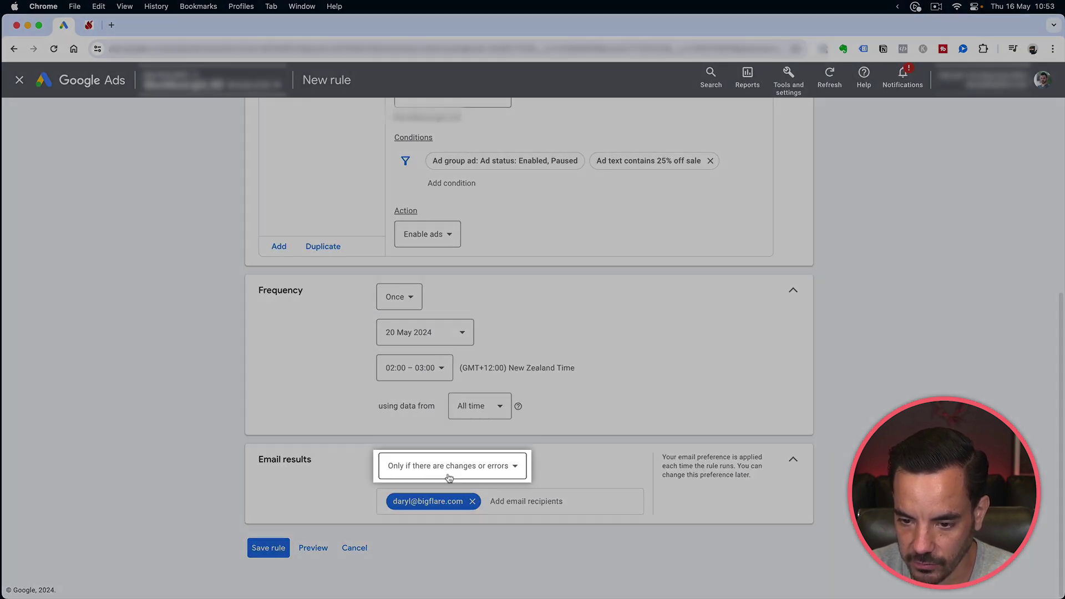
scroll(580, 444, up, 1)
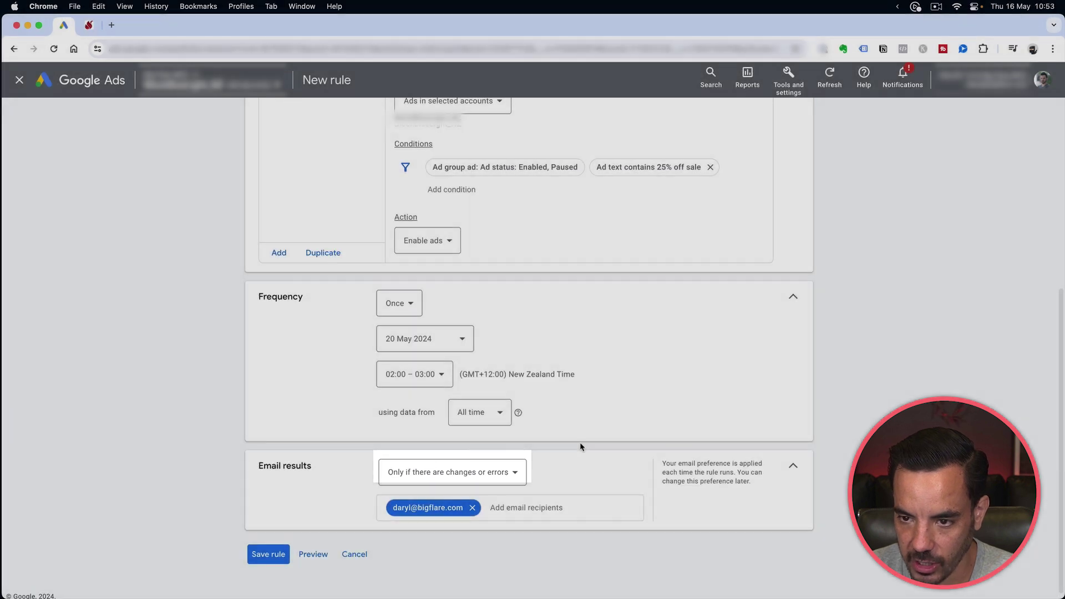
scroll(580, 447, up, 1)
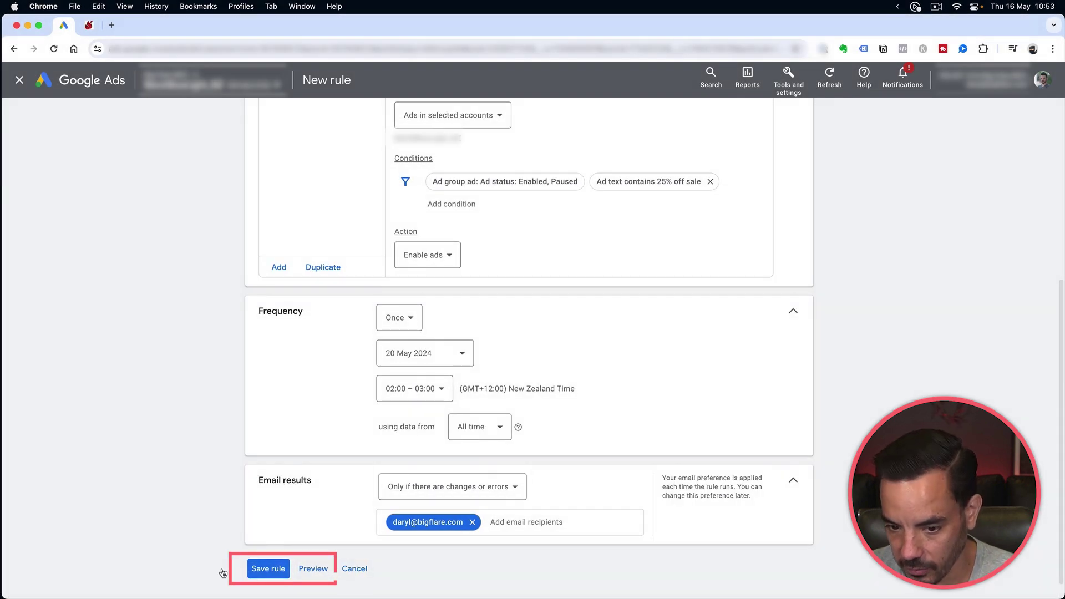
scroll(514, 465, up, 1)
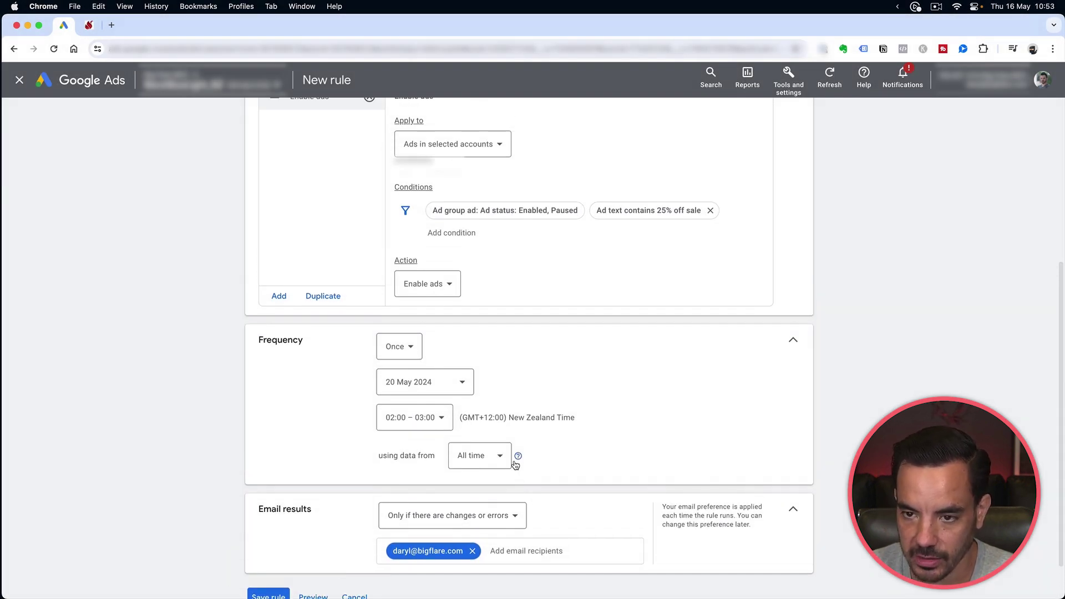
Highlight the 'Pause ads after your sale' item in the WorkFlowy outline, then return.
key(super+Tab)
key(Down)
mouse_move(265, 302)
mouse_down()
mouse_move(486, 302)
mouse_move(463, 307)
mouse_up()
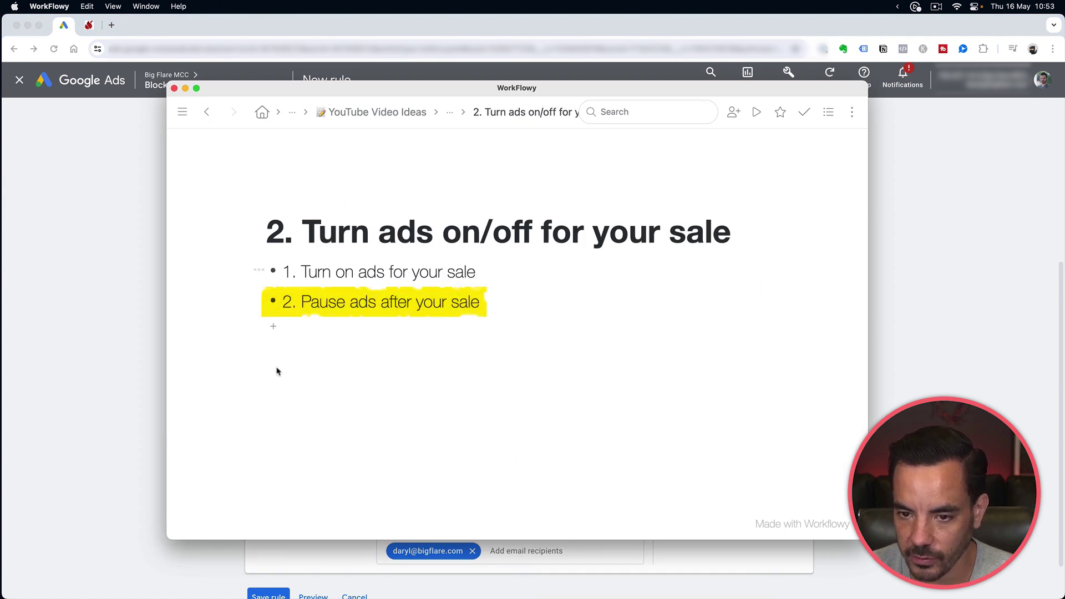
key(Escape)
key(super+Tab)
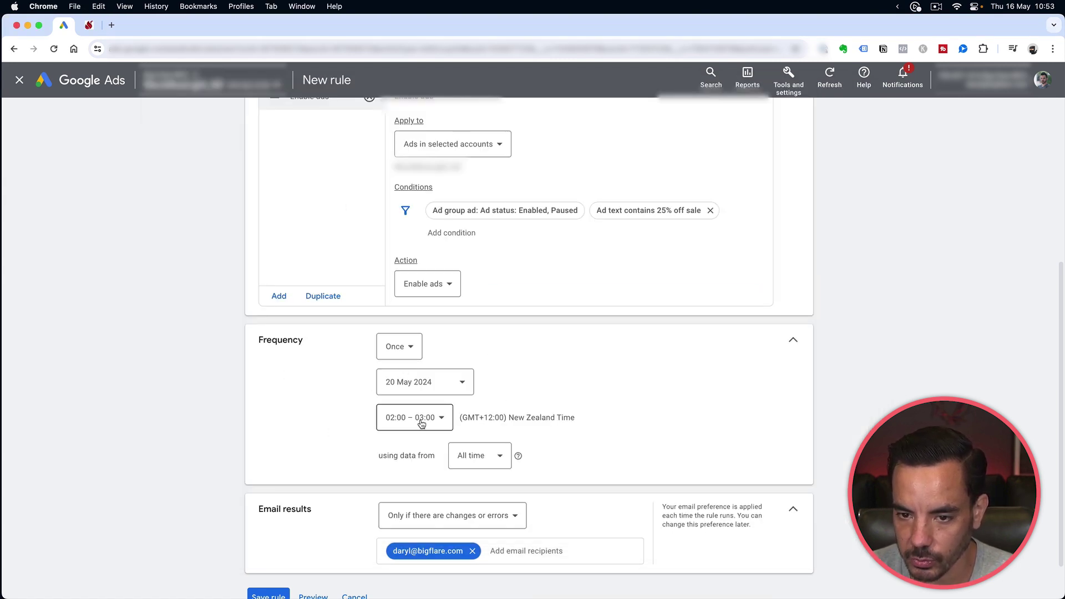
Rename the rule to 'Pause sale ads'.
scroll(379, 389, up, 5)
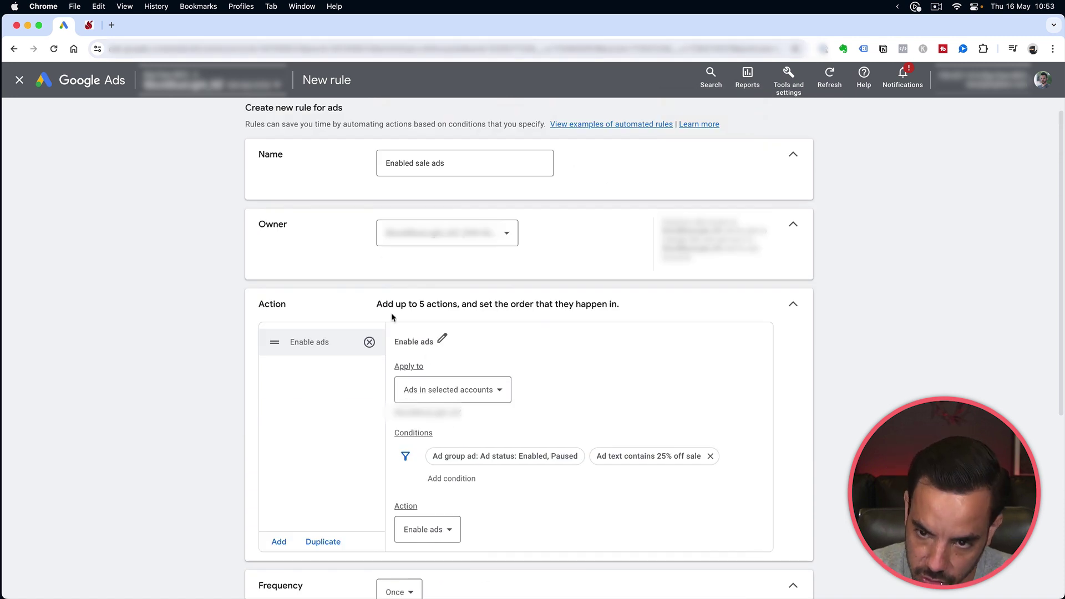
double_click(388, 164)
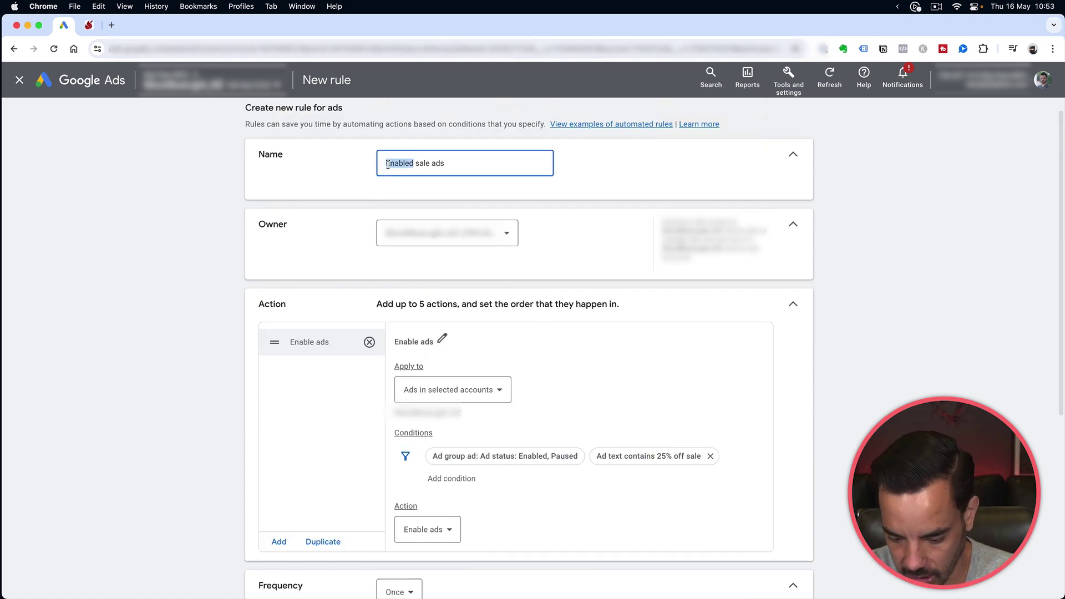
text(Pause)
Schedule the rule to run once on 26 May 2024 at 23:00 – 00:00.
scroll(421, 239, down, 2)
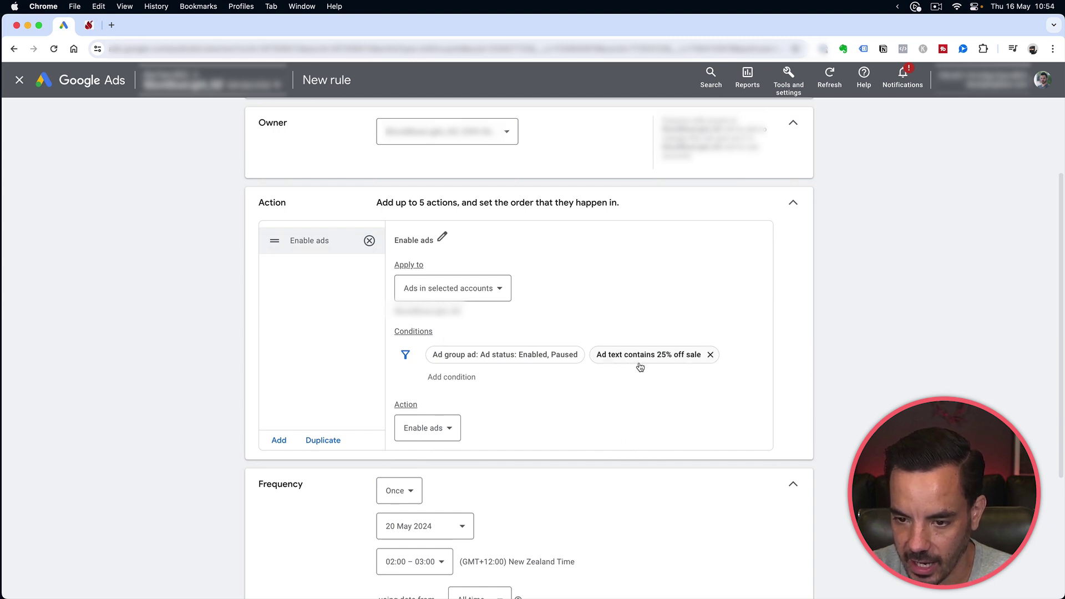
scroll(639, 366, down, 2)
scroll(629, 355, down, 1)
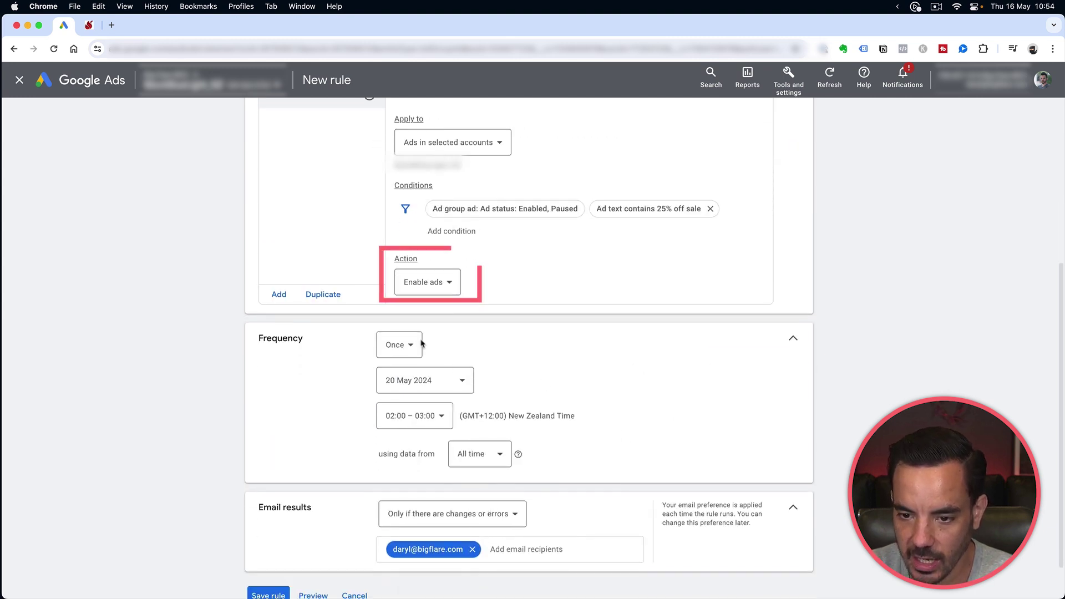
click(409, 380)
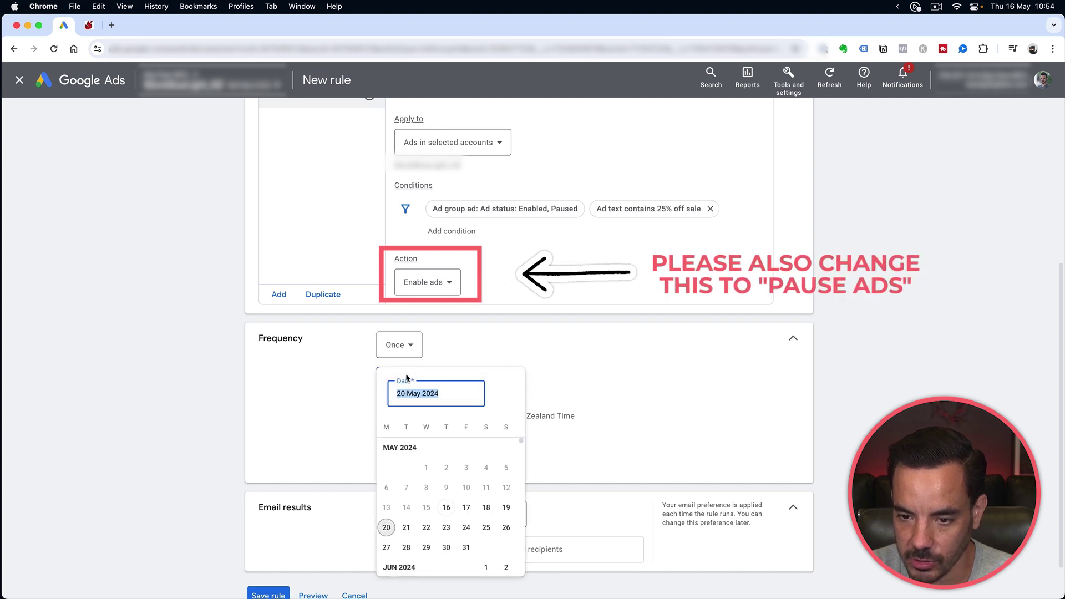
click(507, 529)
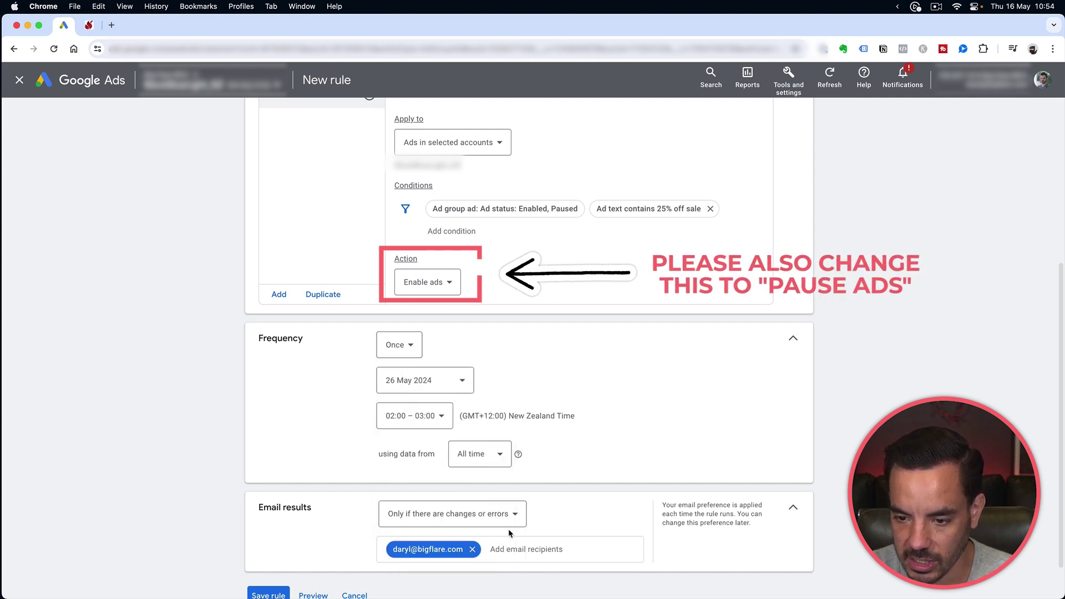
click(415, 417)
scroll(420, 374, down, 8)
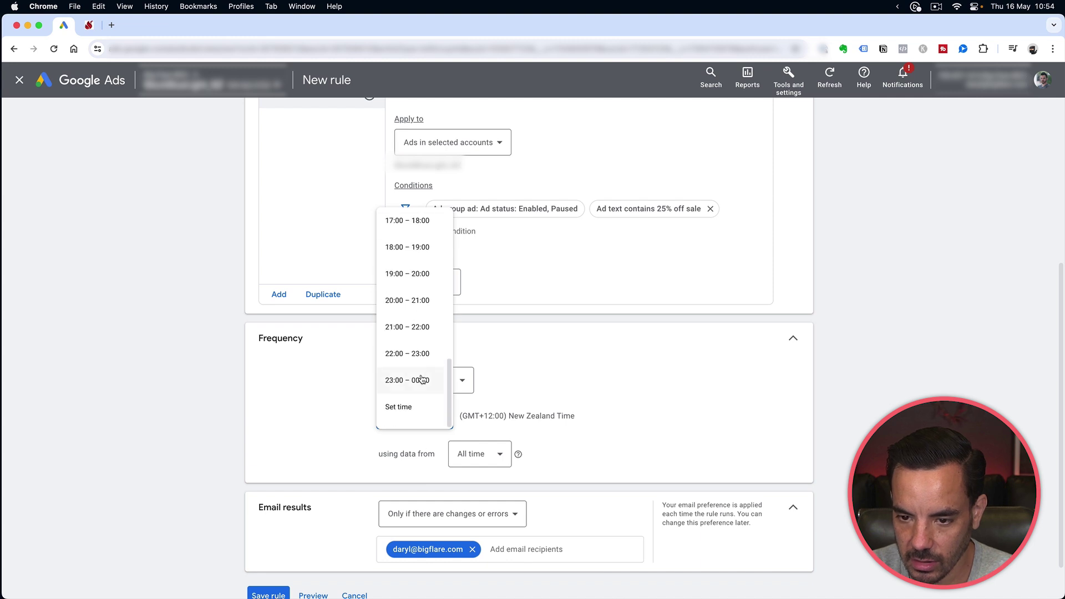
click(420, 376)
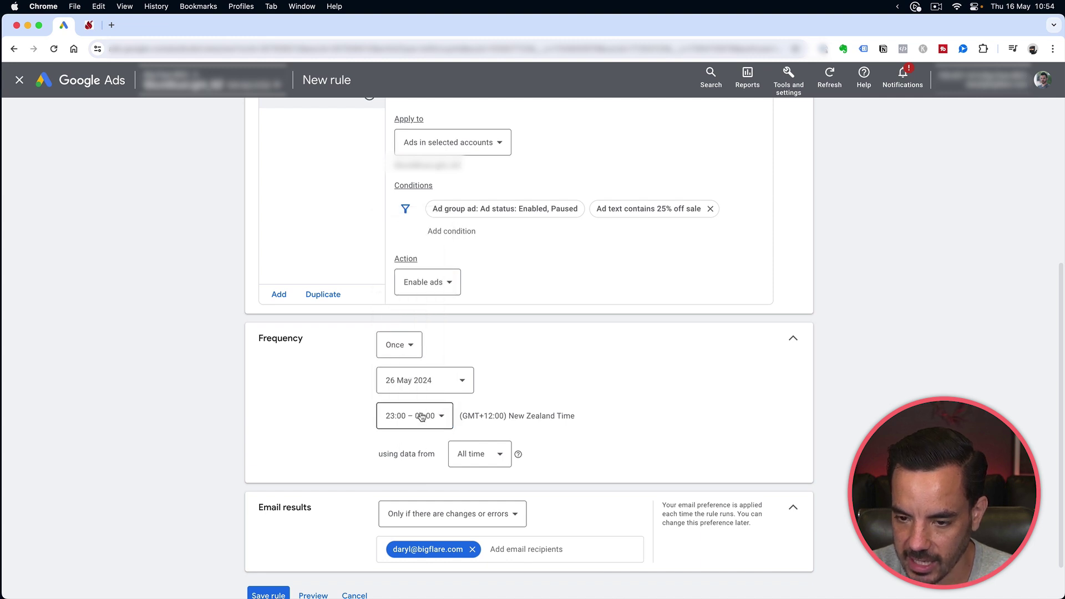
scroll(422, 417, down, 2)
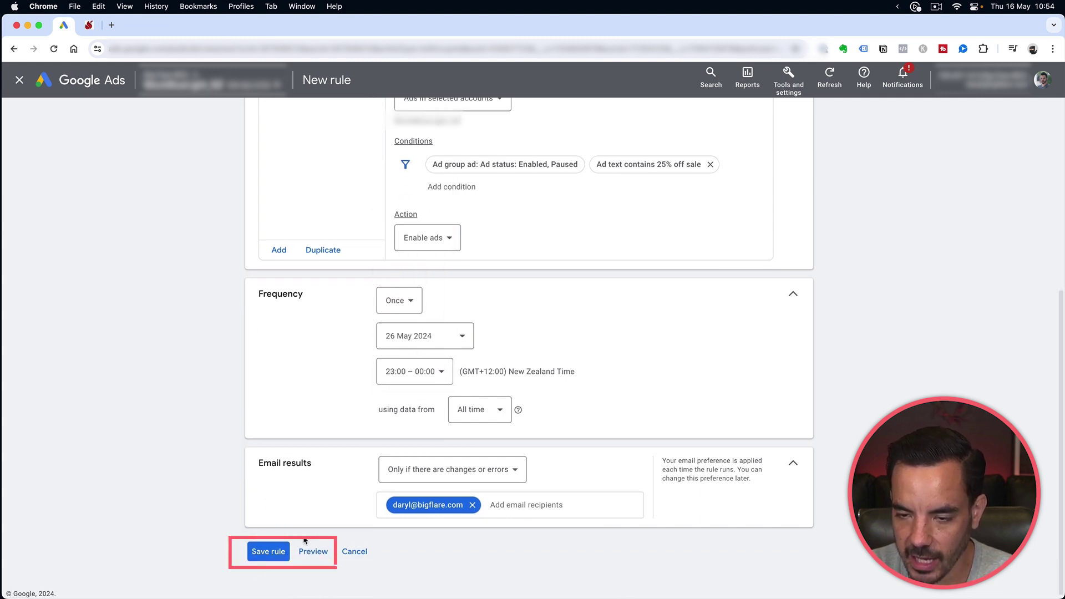
scroll(304, 541, up, 5)
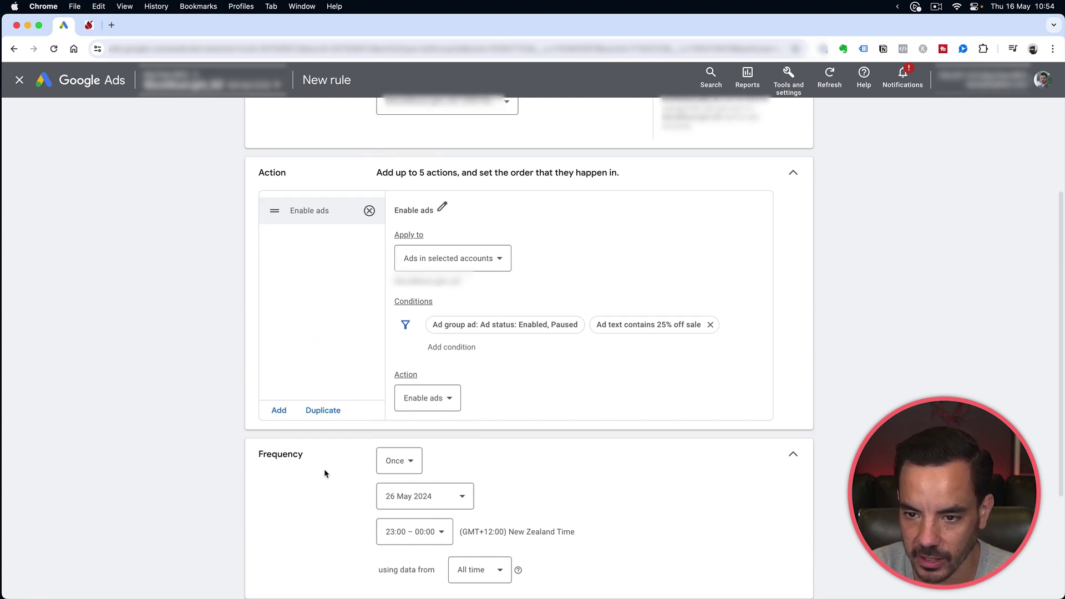
Advance the WorkFlowy outline to the next rule idea, then return to the automated rules list.
key(super+Tab)
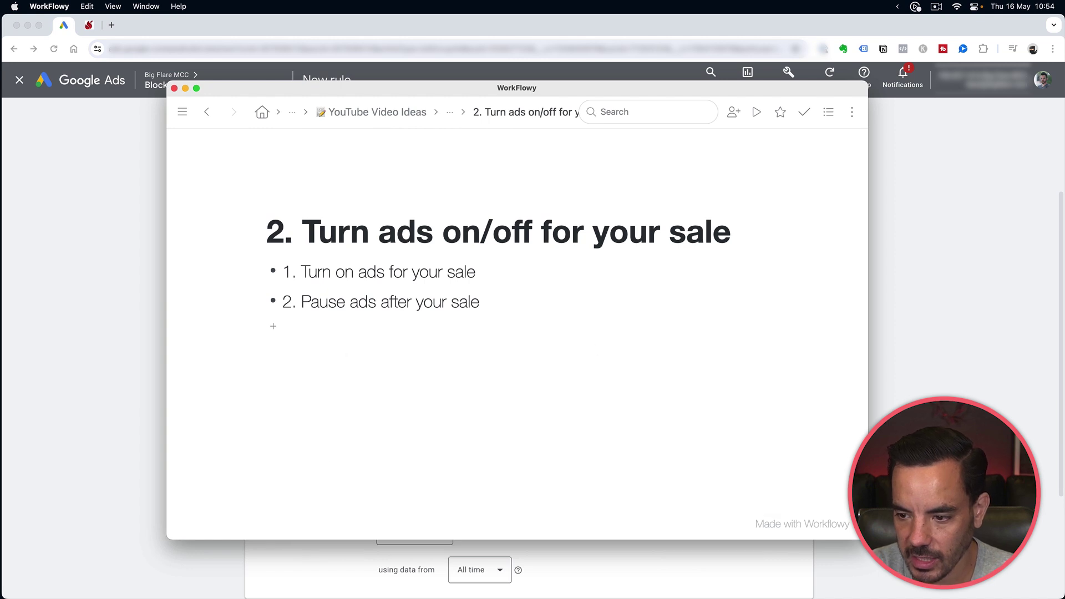
click(843, 501)
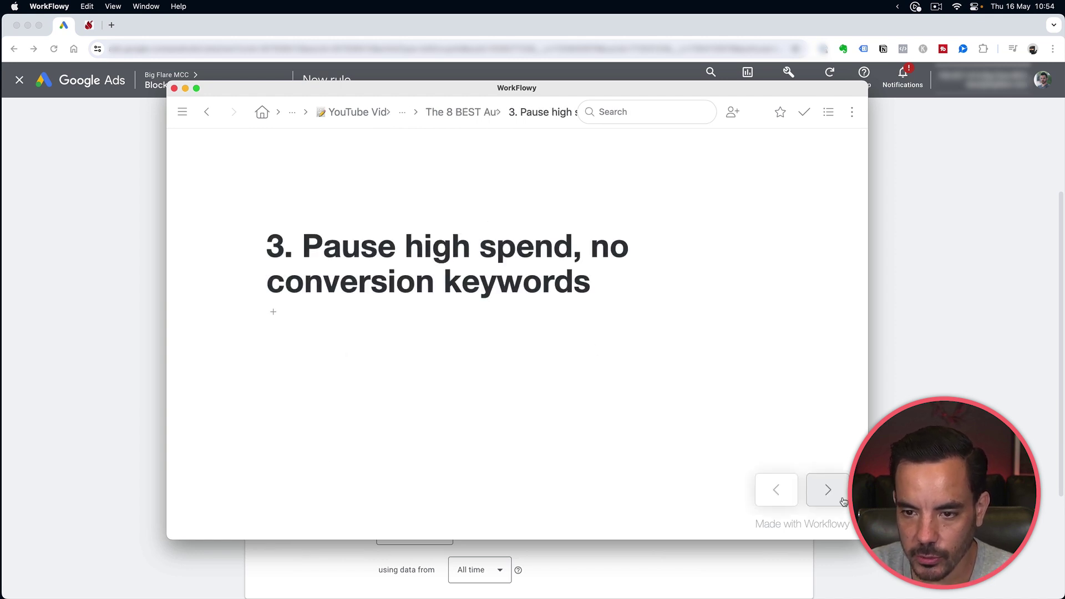
click(74, 265)
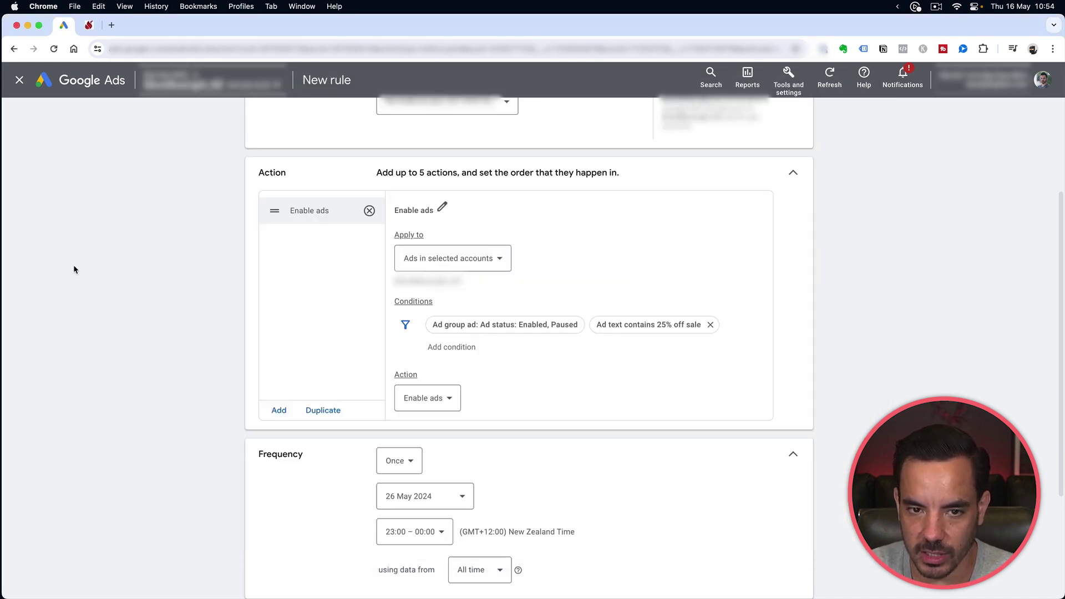
click(16, 89)
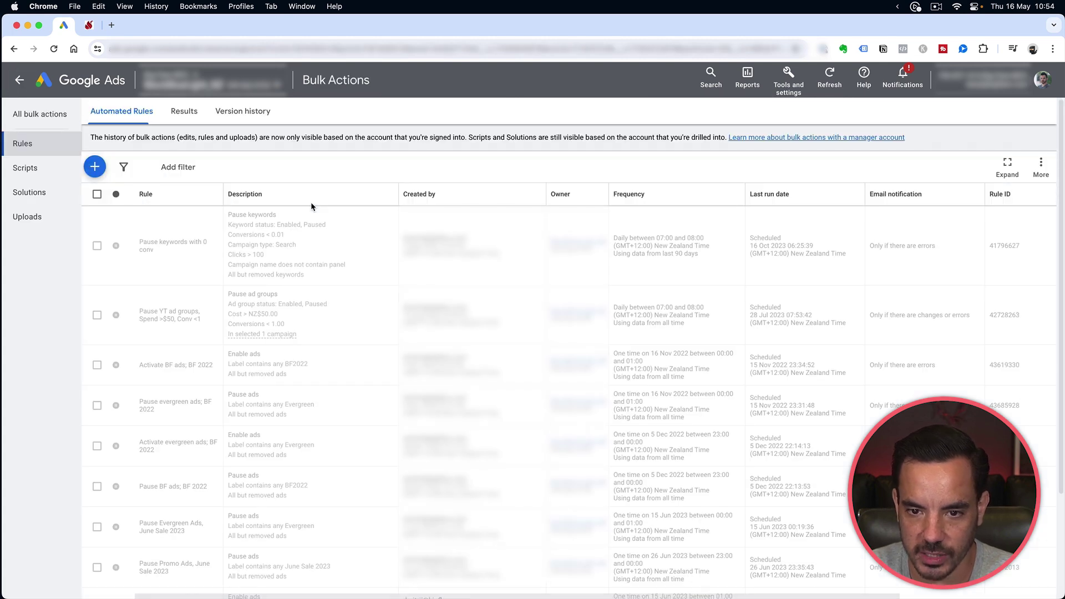
Start a new keyword rule named 'Pause no conversion'.
click(95, 166)
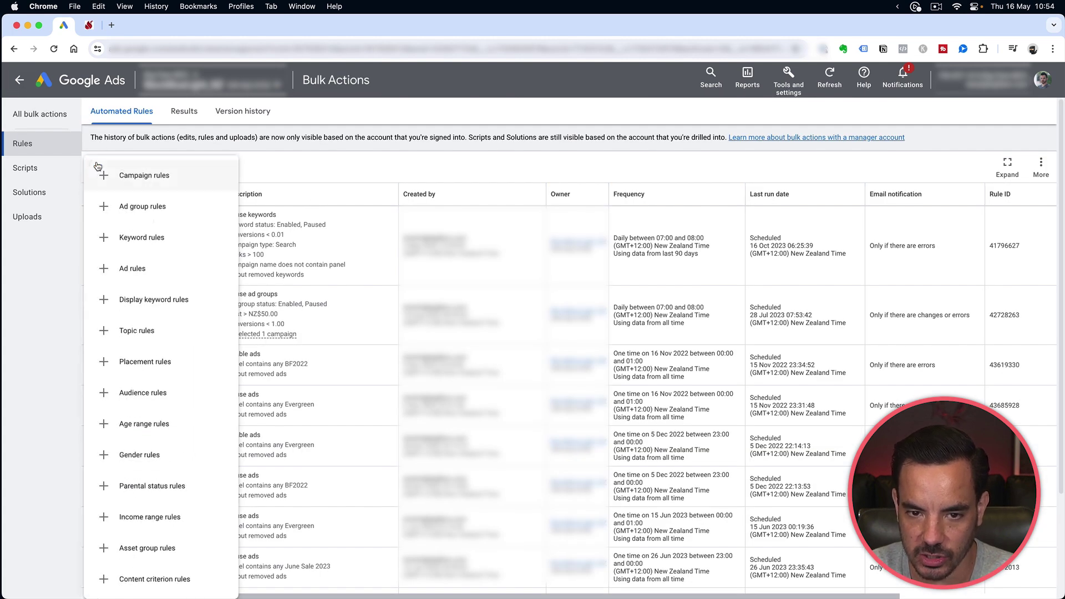
click(164, 237)
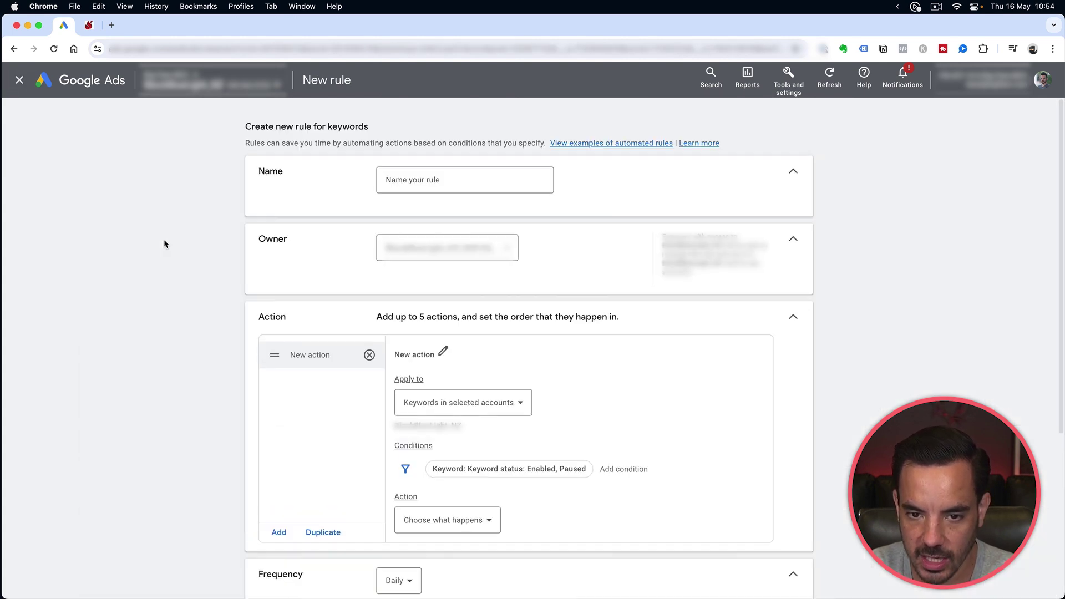
click(451, 182)
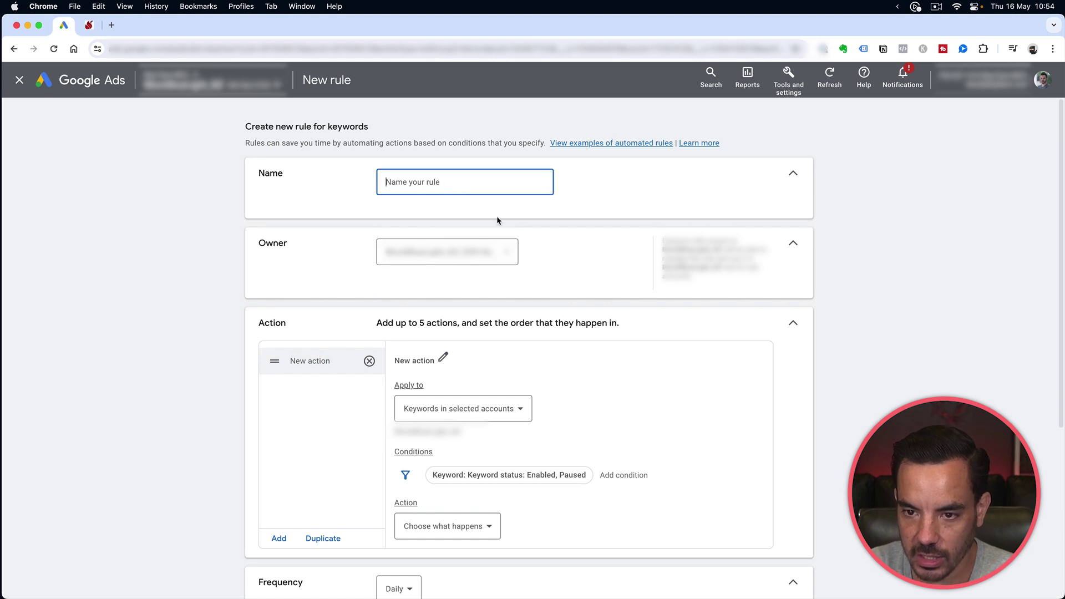
text(Paus)
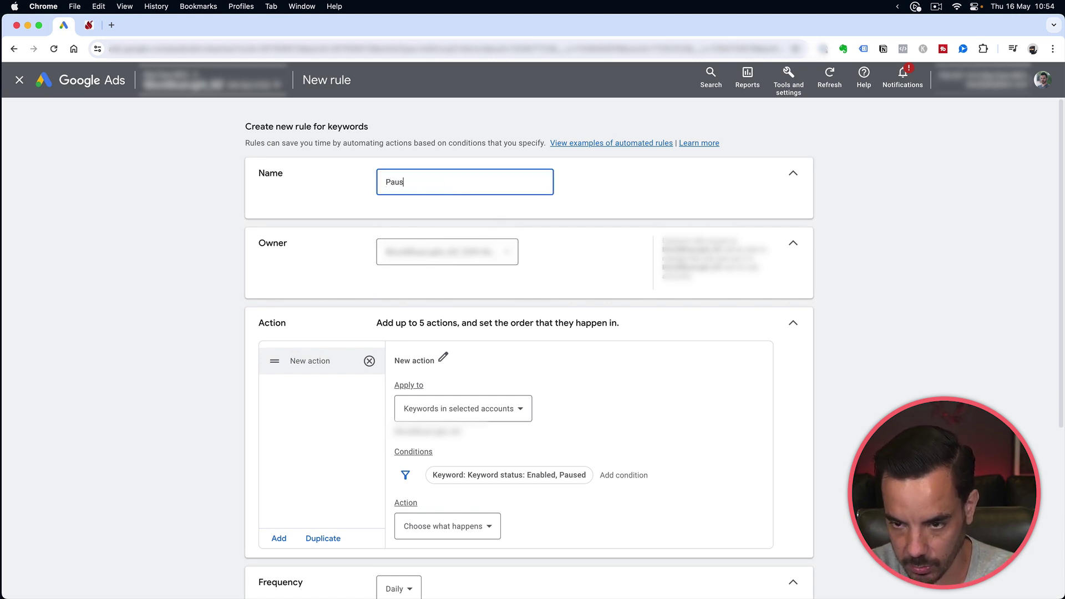
text(e no conversion keywords)
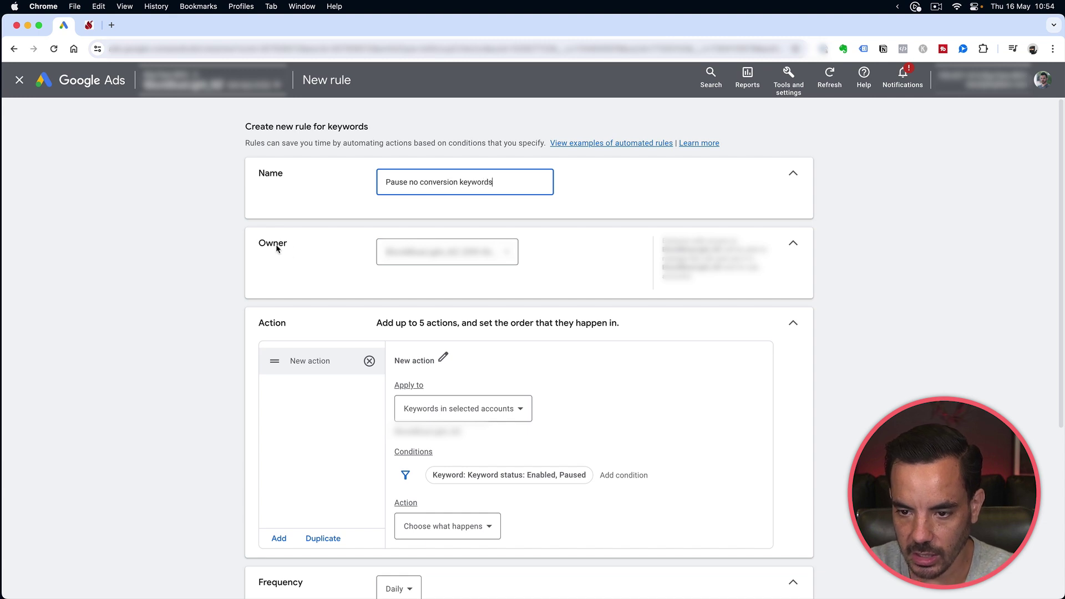
click(250, 253)
scroll(333, 311, down, 1)
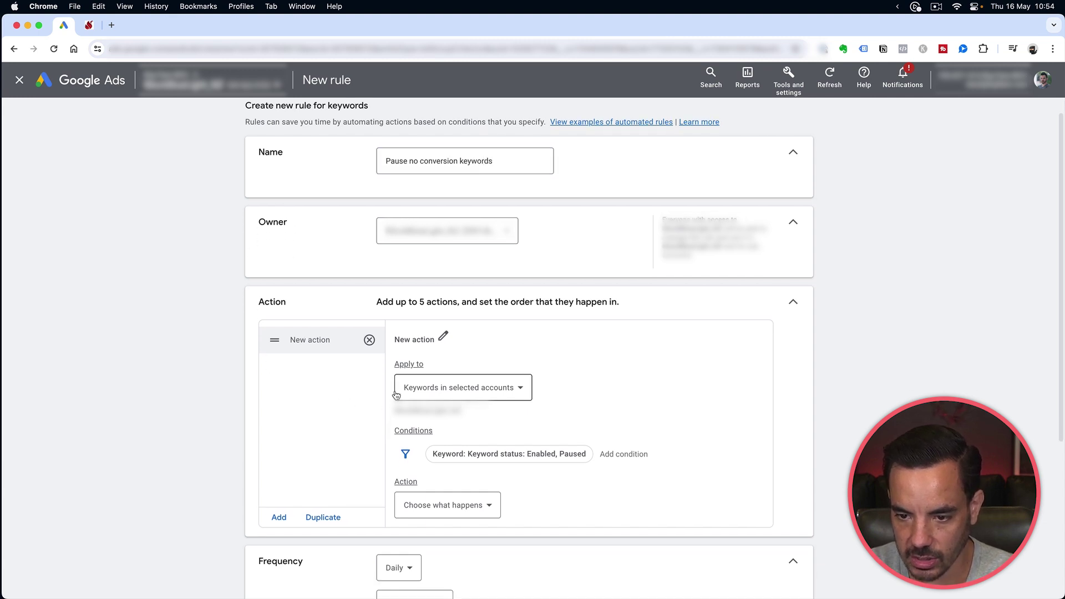
scroll(422, 397, down, 1)
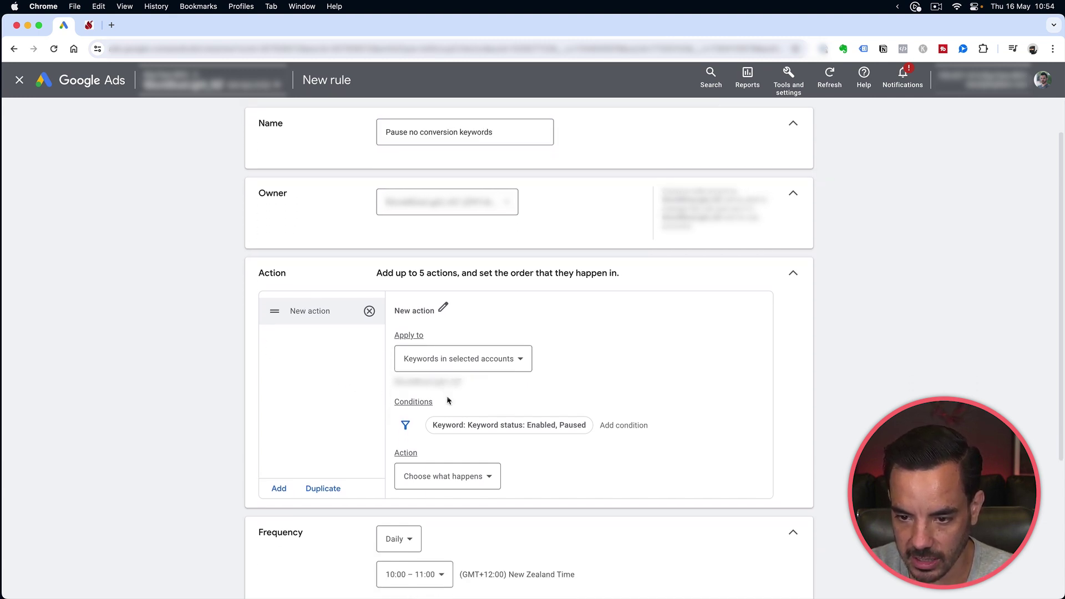
scroll(448, 401, down, 2)
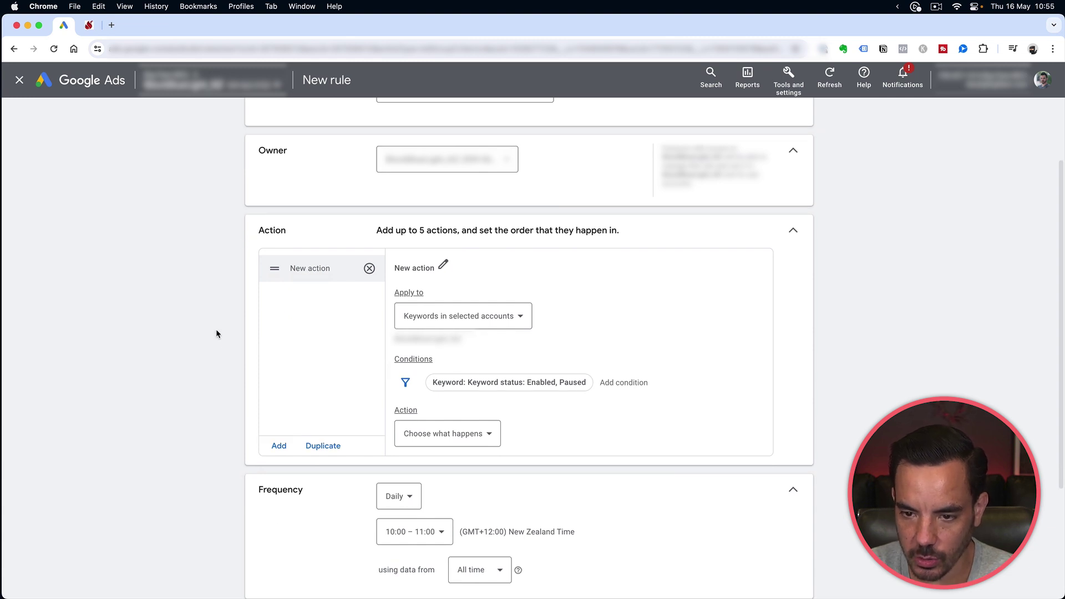
Add the condition Campaign: Cost > NZ$300.00 to the rule.
click(643, 386)
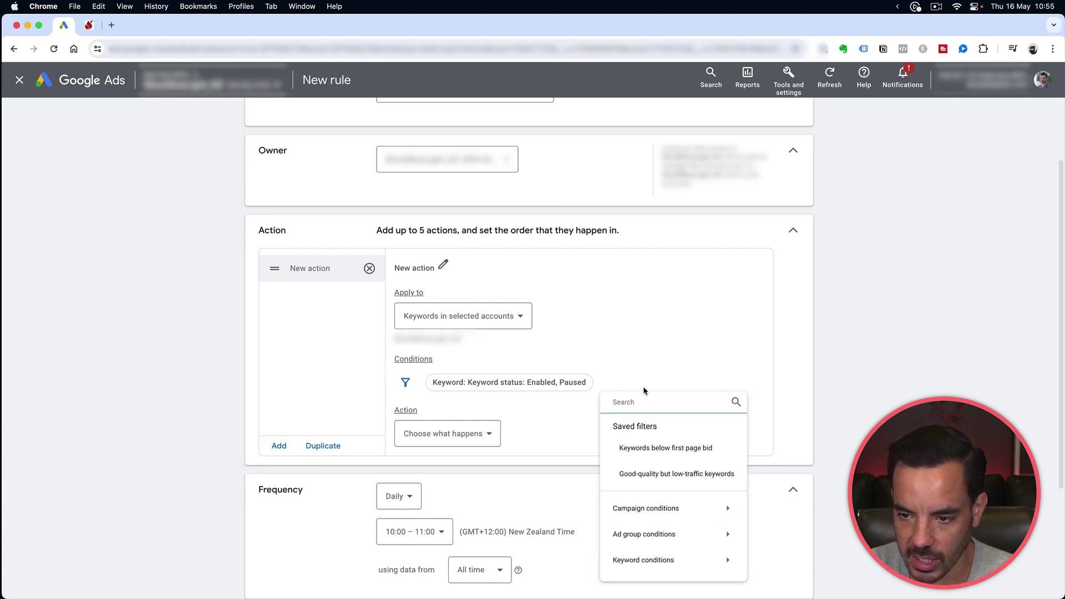
text(cost)
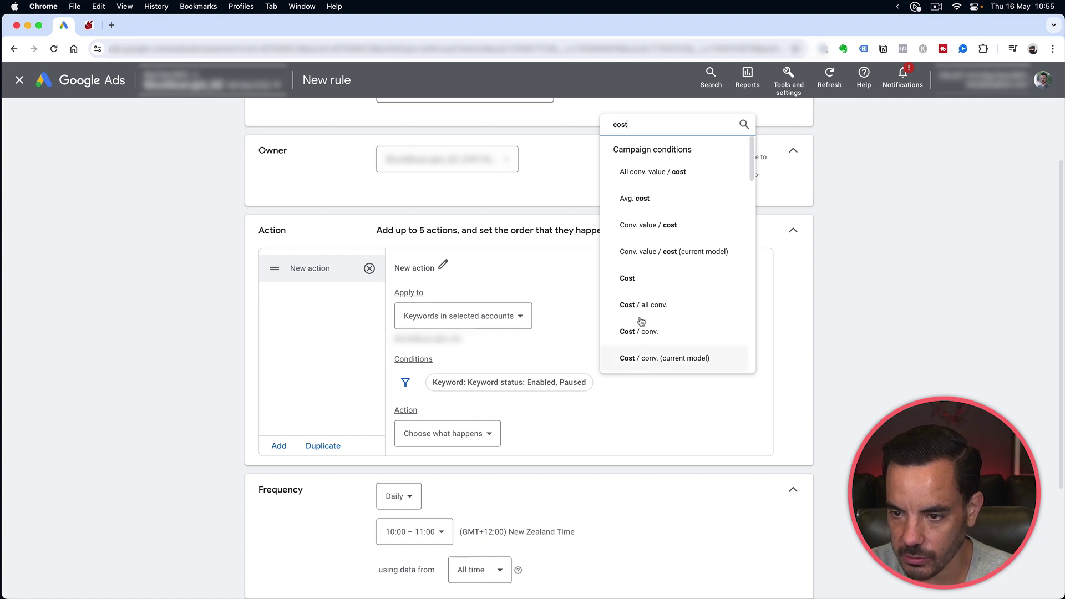
click(644, 289)
click(705, 447)
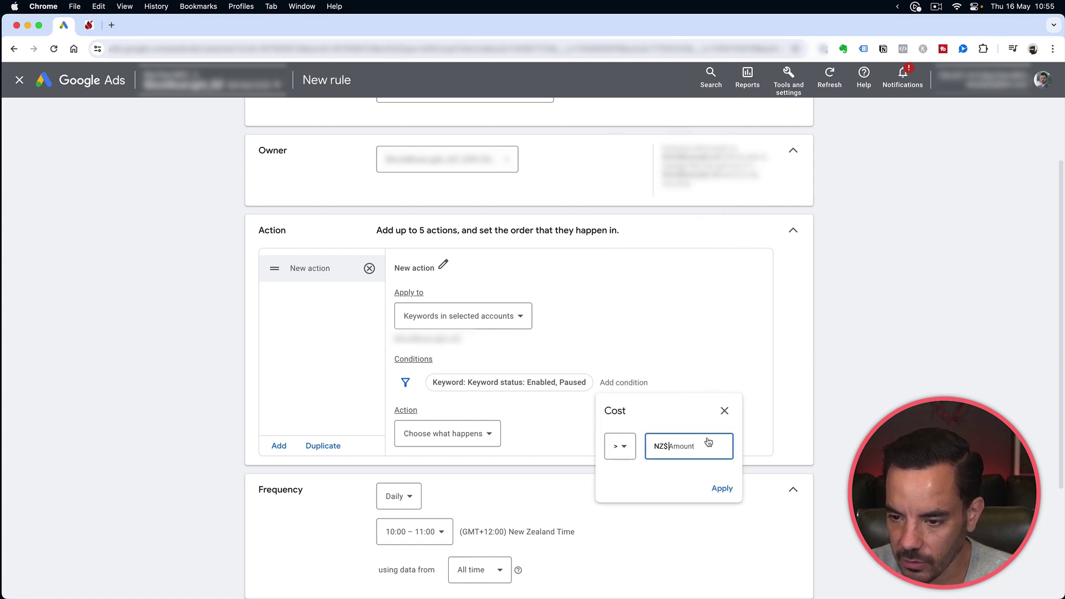
text(300)
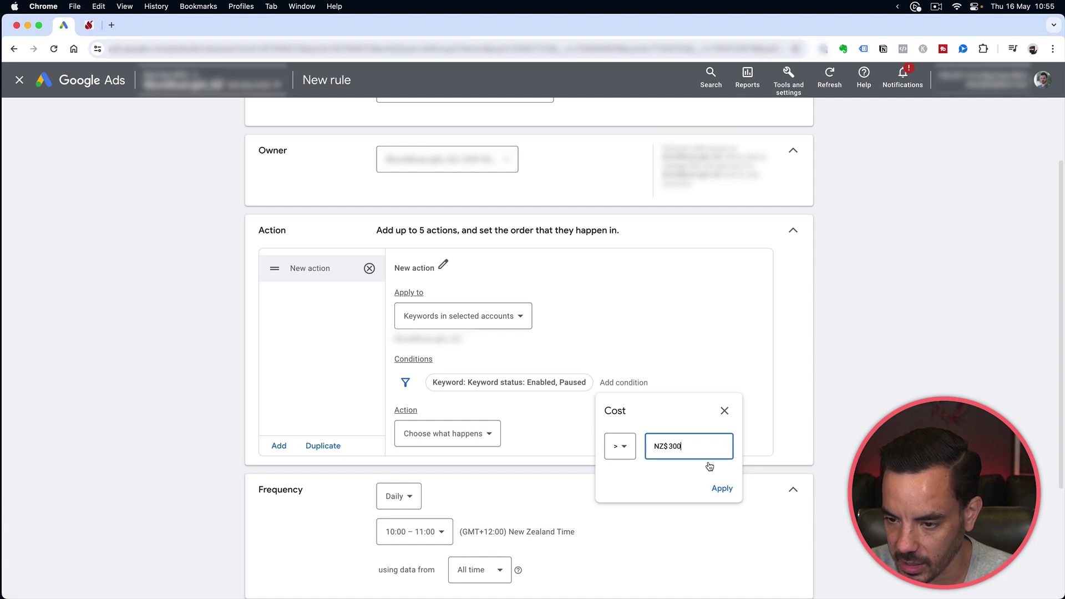
click(723, 490)
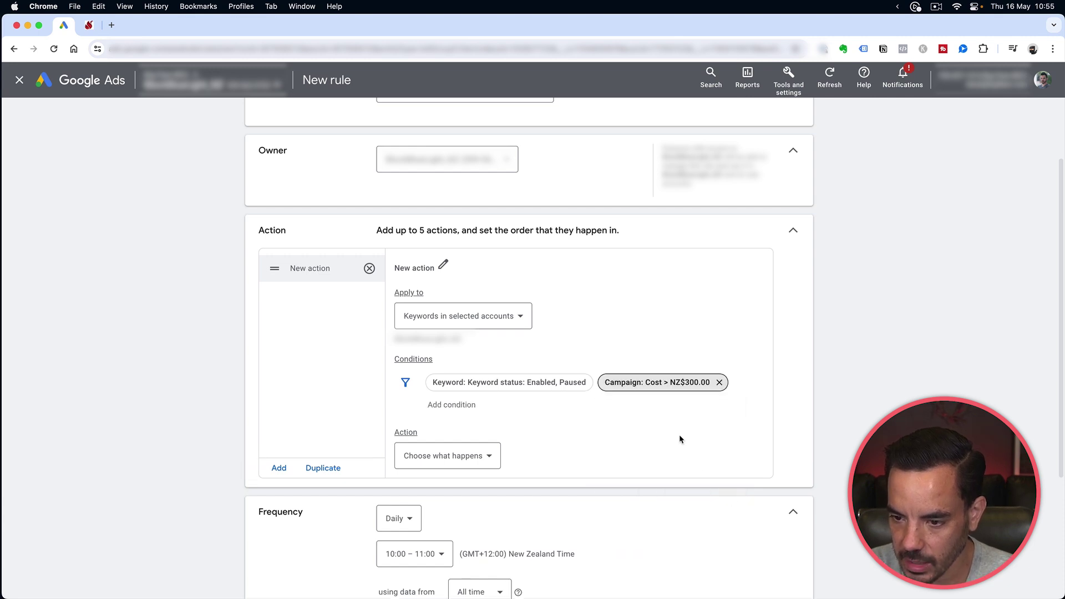
click(447, 405)
Search the conditions for conversions and pick the keyword-level Conversions metric.
click(499, 319)
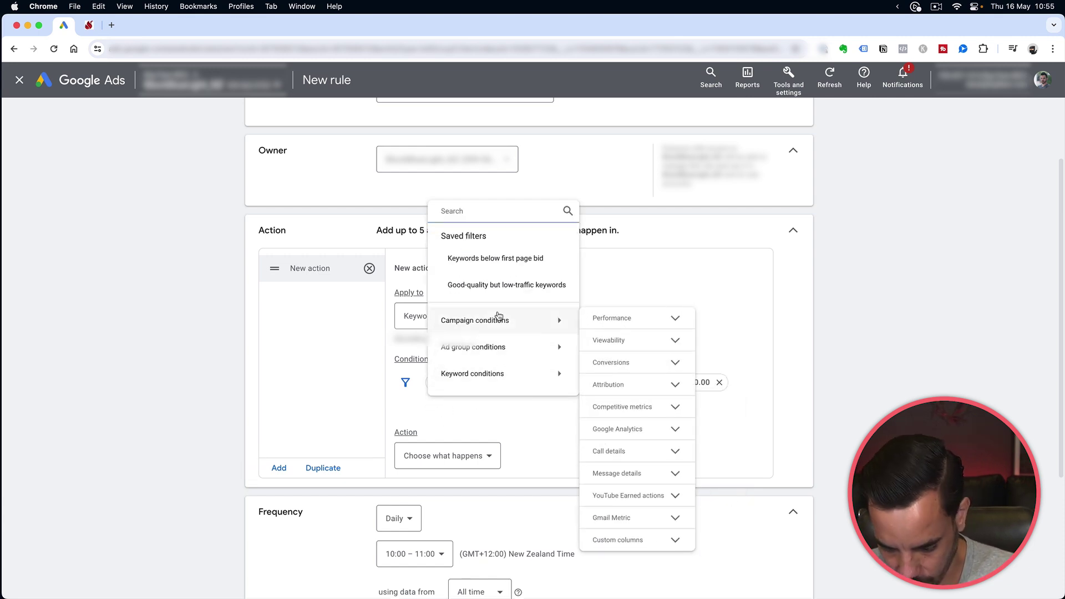
click(478, 211)
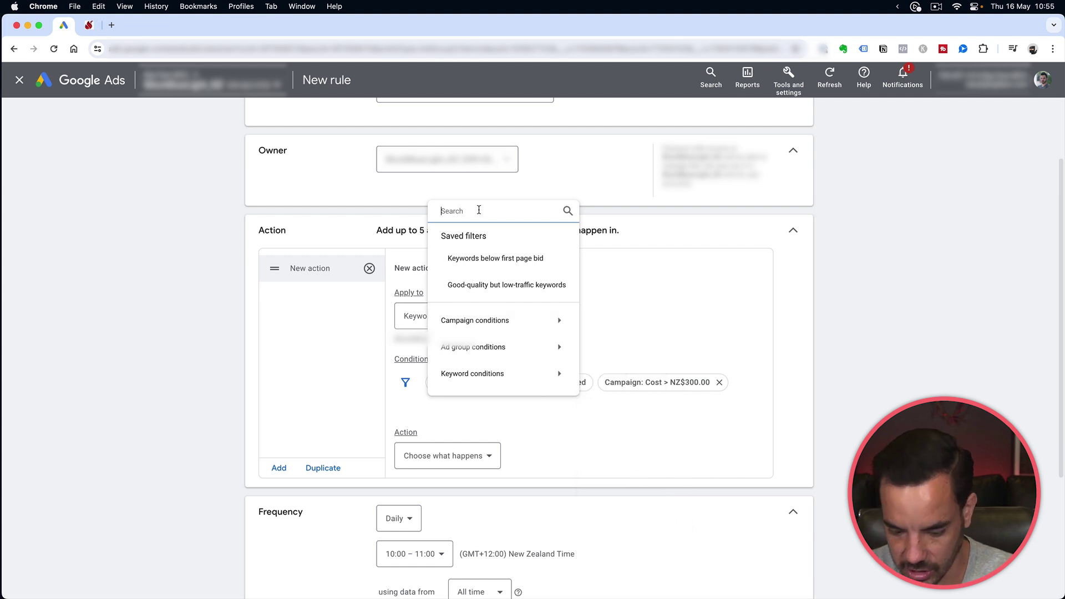
text(converio)
text(n)
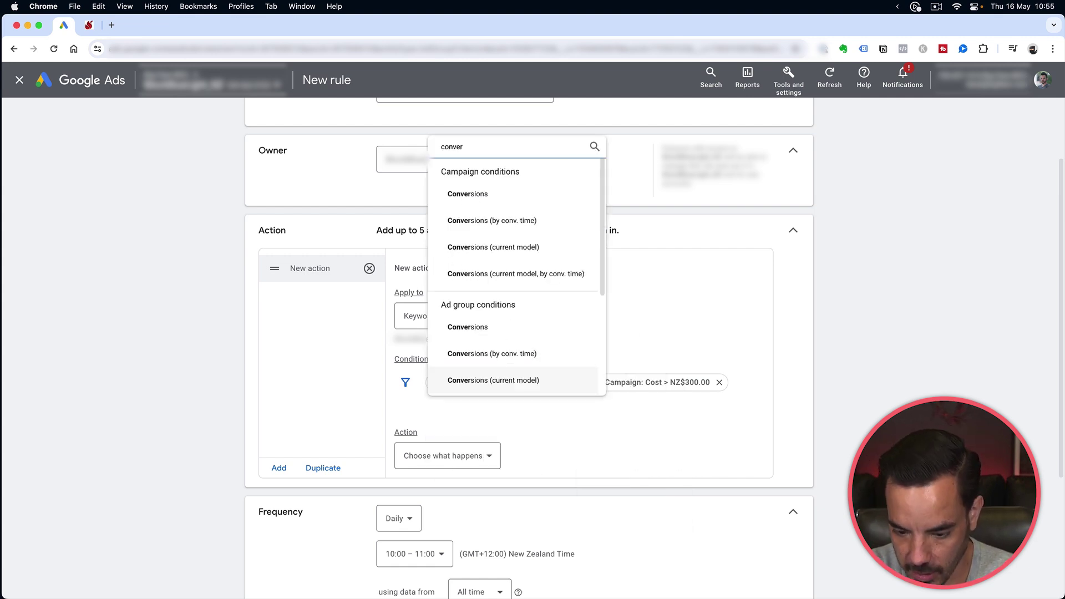
text(sion)
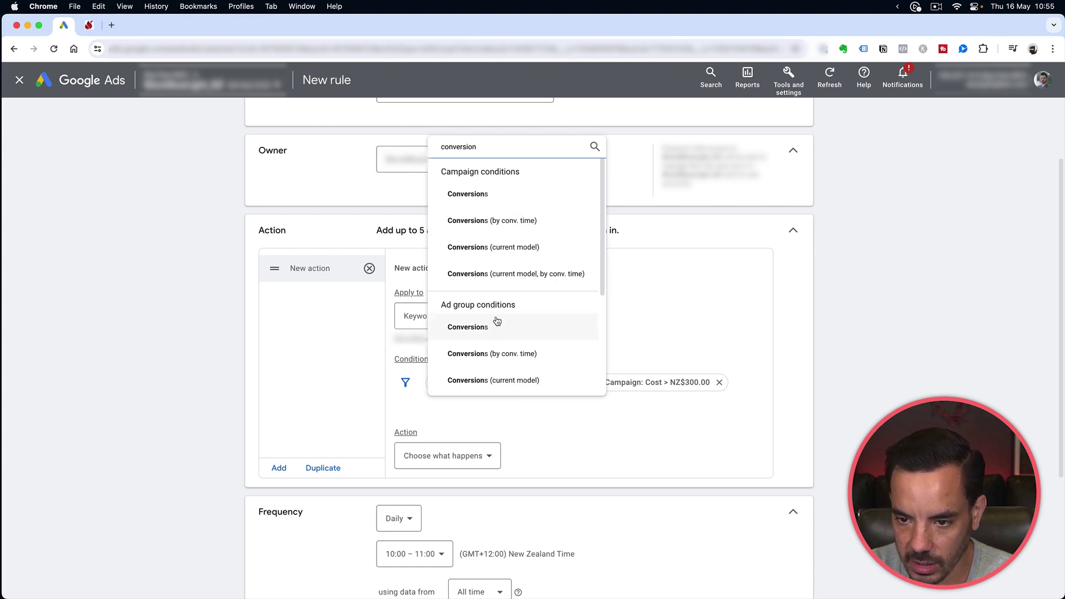
scroll(520, 307, down, 3)
scroll(520, 307, down, 1)
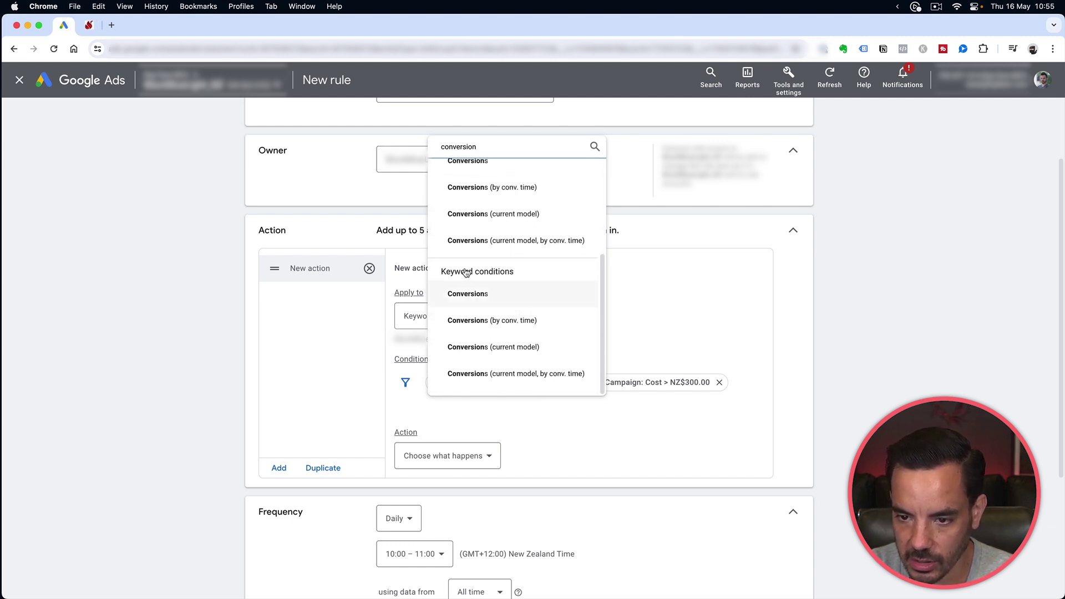
scroll(506, 299, up, 4)
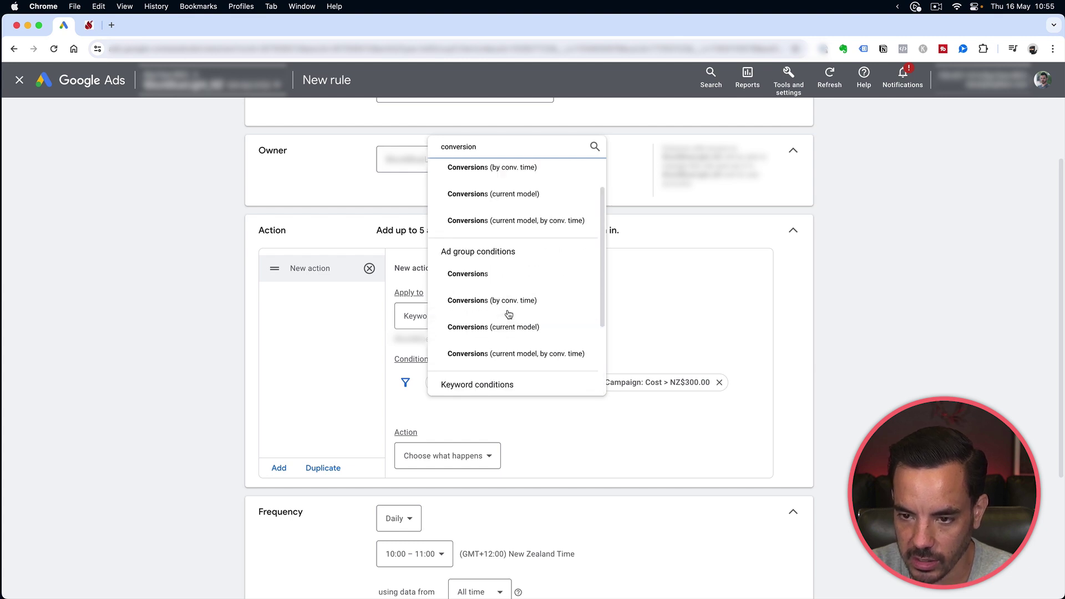
scroll(493, 243, down, 1)
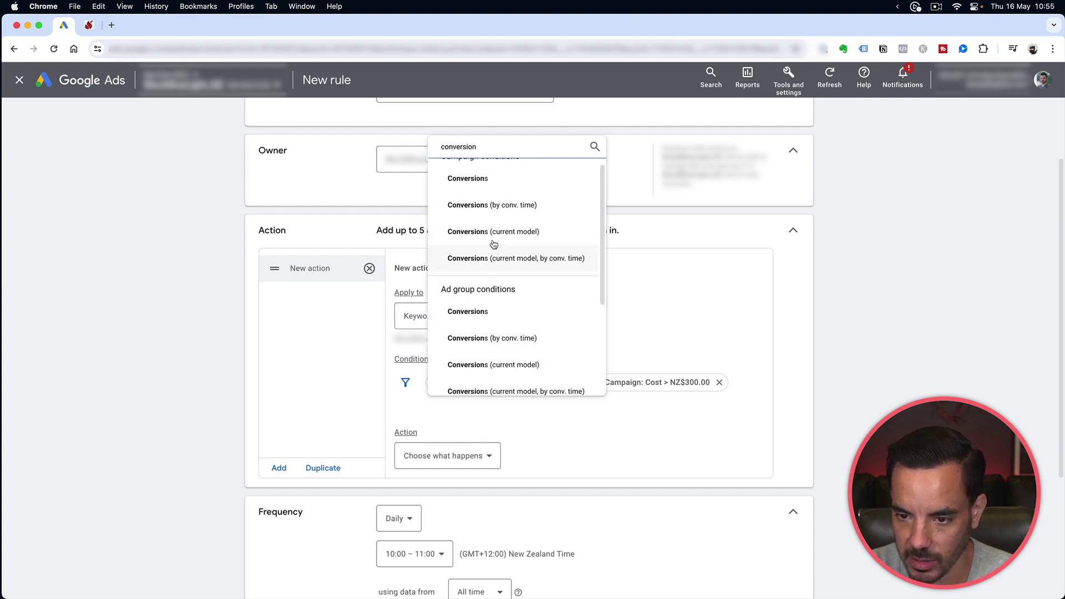
scroll(463, 246, up, 1)
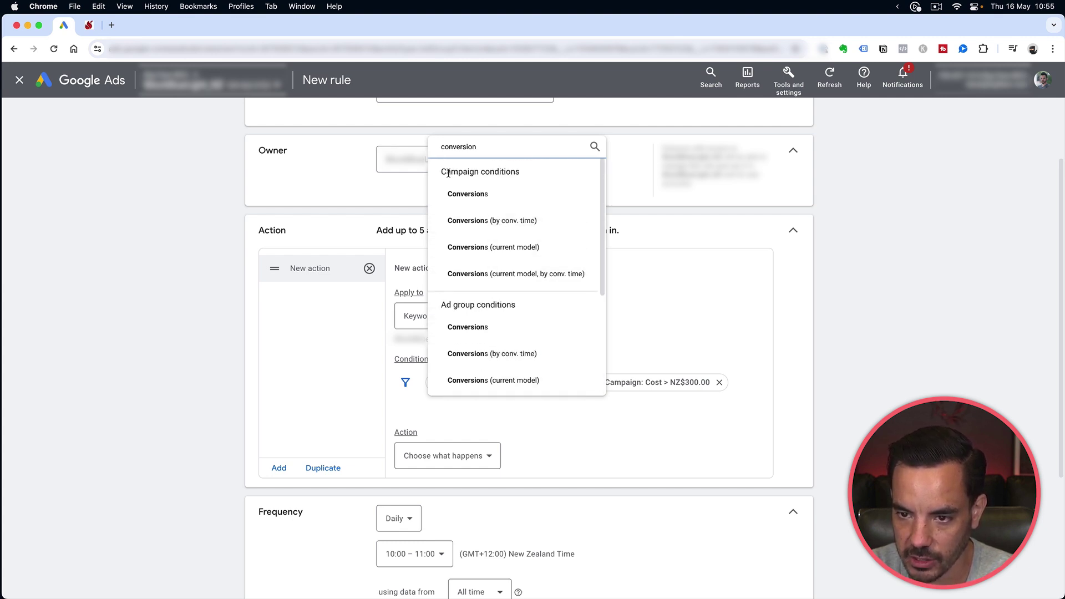
scroll(451, 305, down, 4)
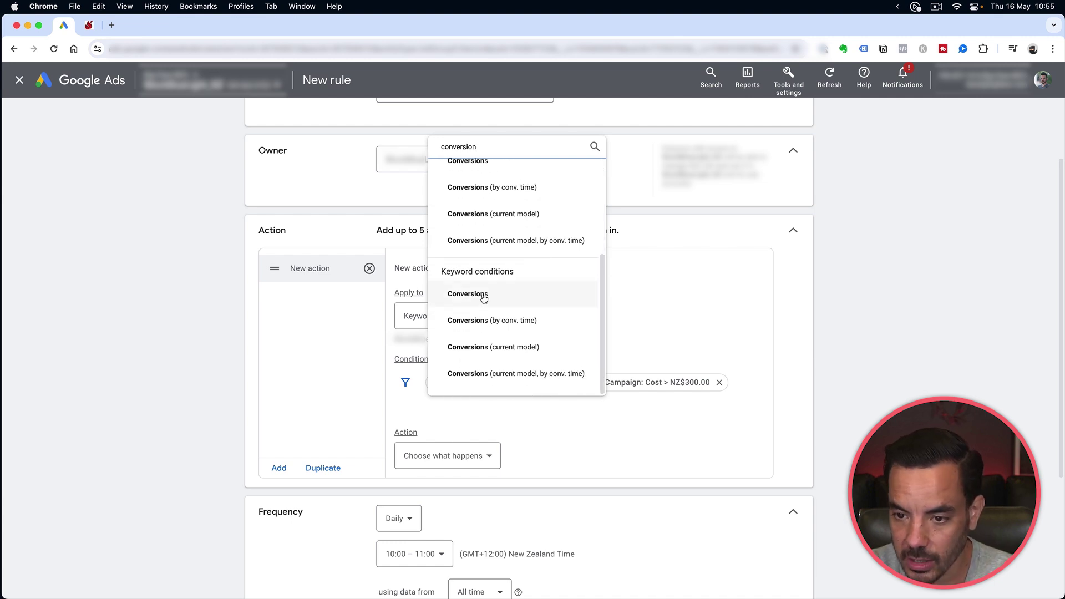
click(484, 299)
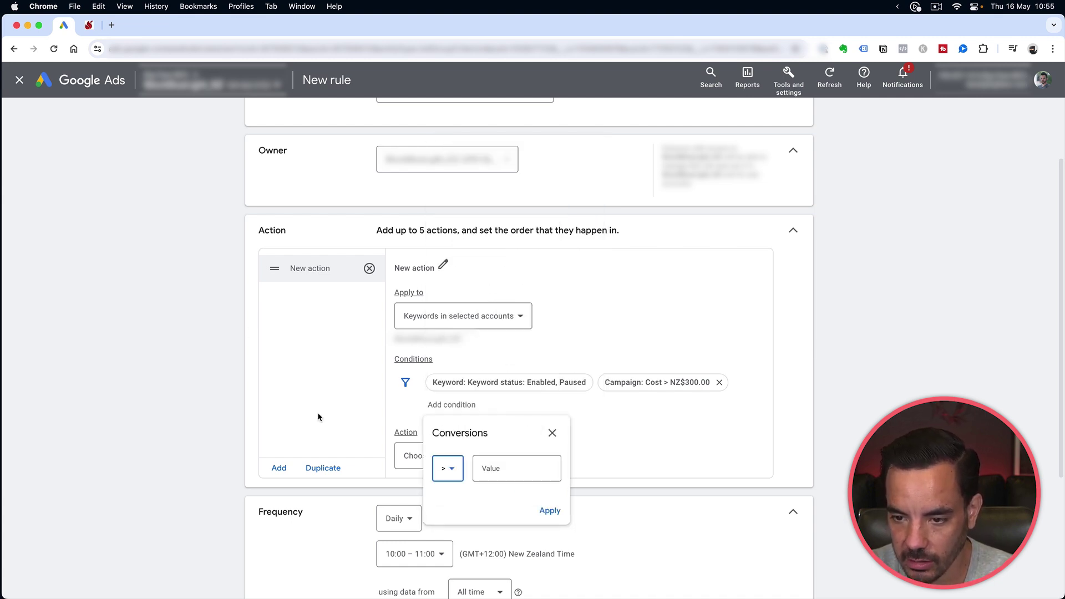
Set the Conversions condition to less than 0.10 and apply it.
click(449, 469)
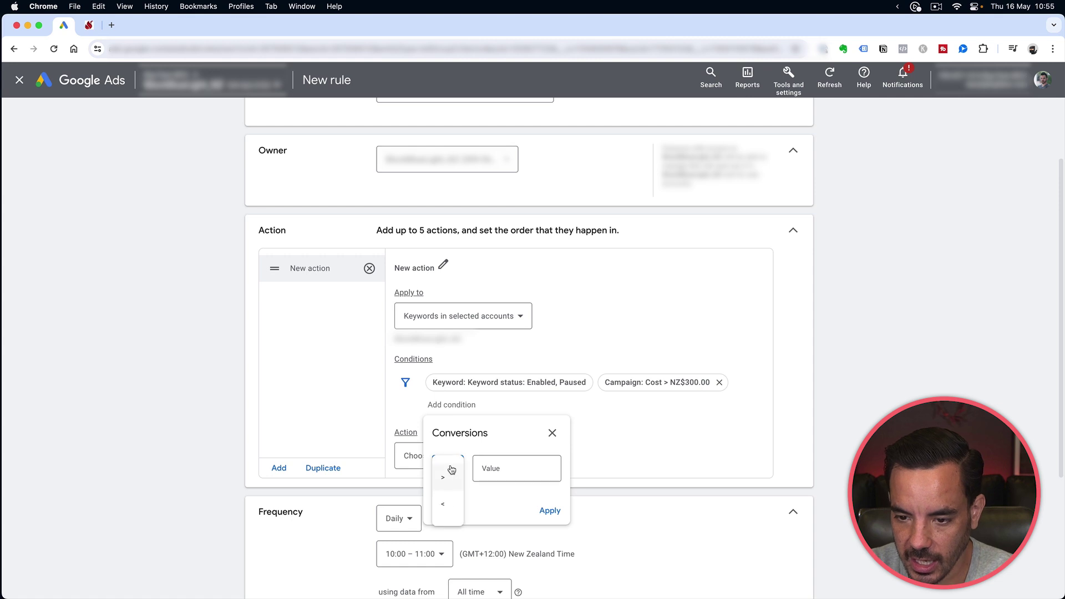
click(442, 512)
click(524, 471)
text(0.1)
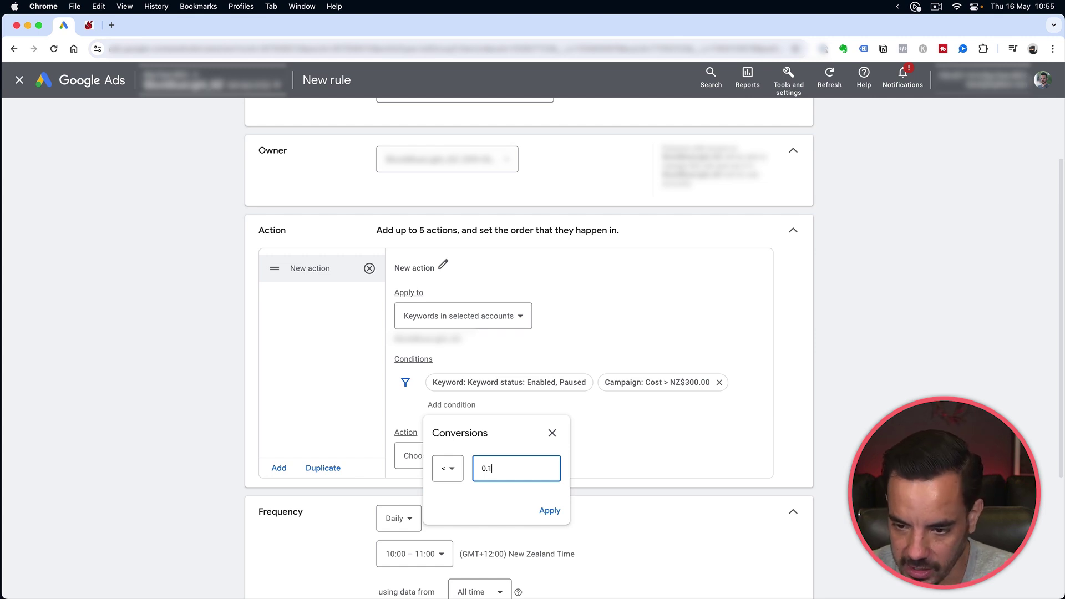
click(550, 510)
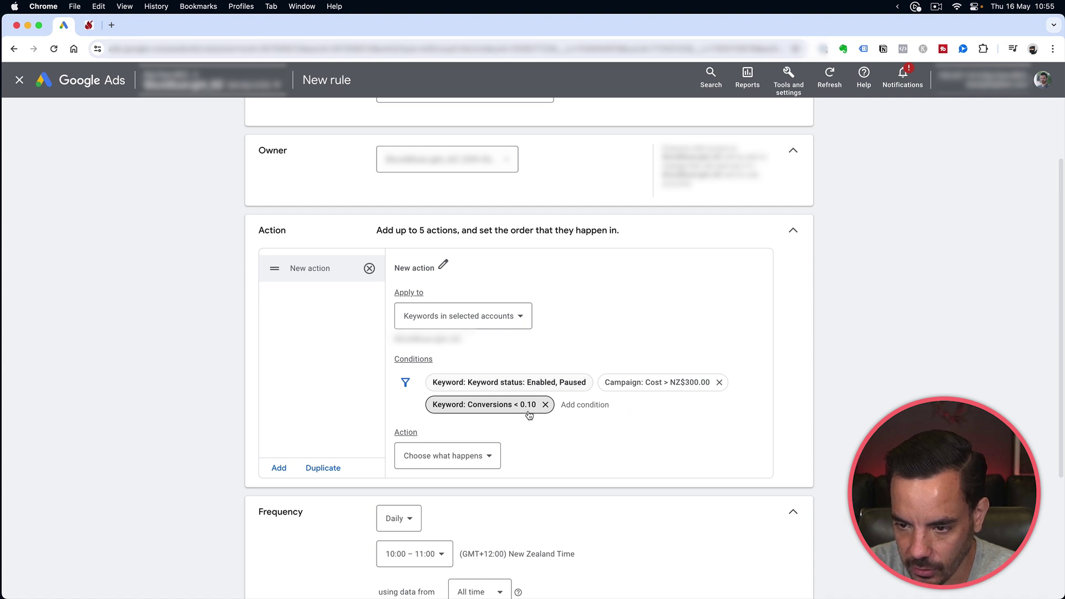
scroll(358, 400, down, 1)
Set the action to Pause keywords and the daily run time to 05:00 – 06:00.
click(459, 448)
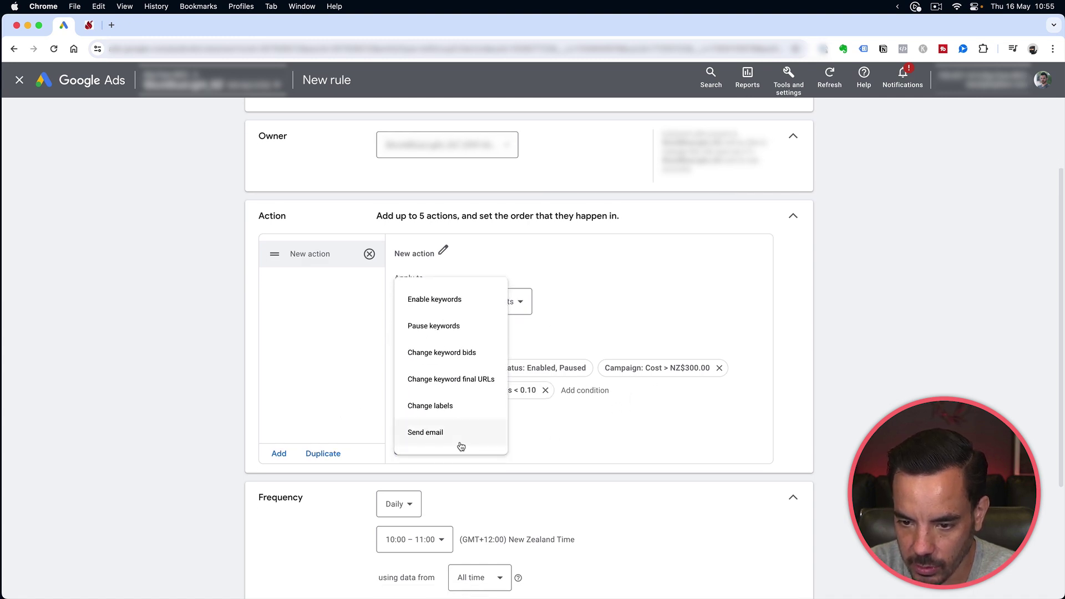
click(452, 326)
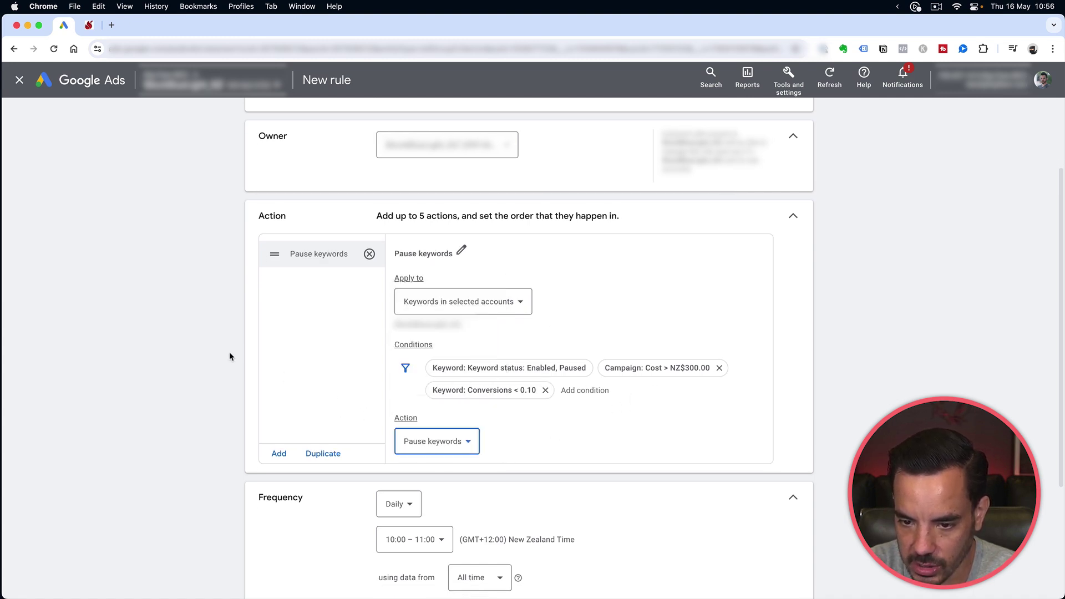
scroll(230, 356, down, 3)
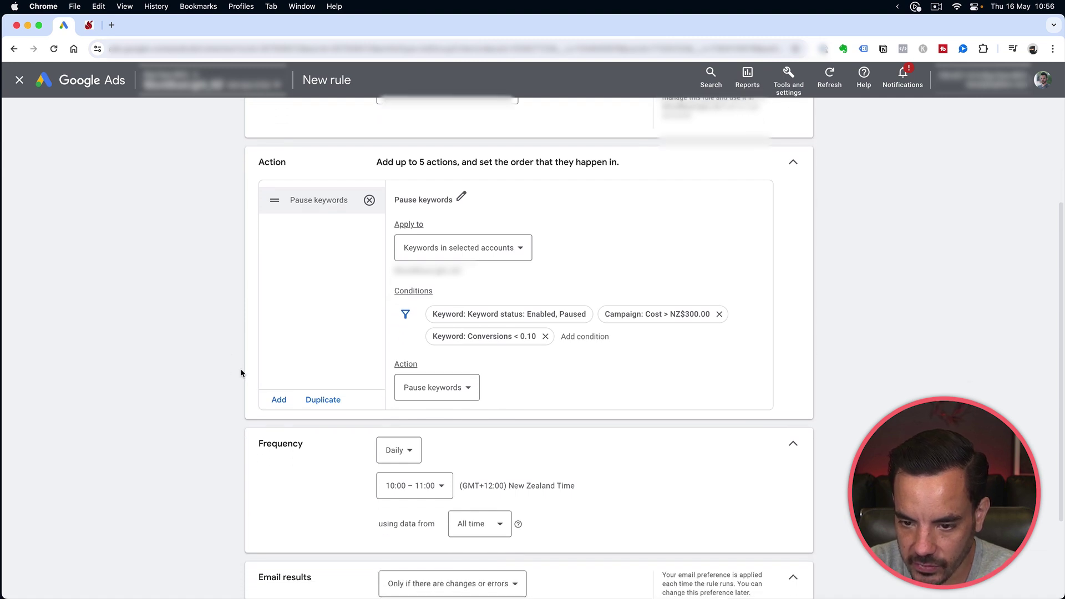
scroll(231, 375, down, 5)
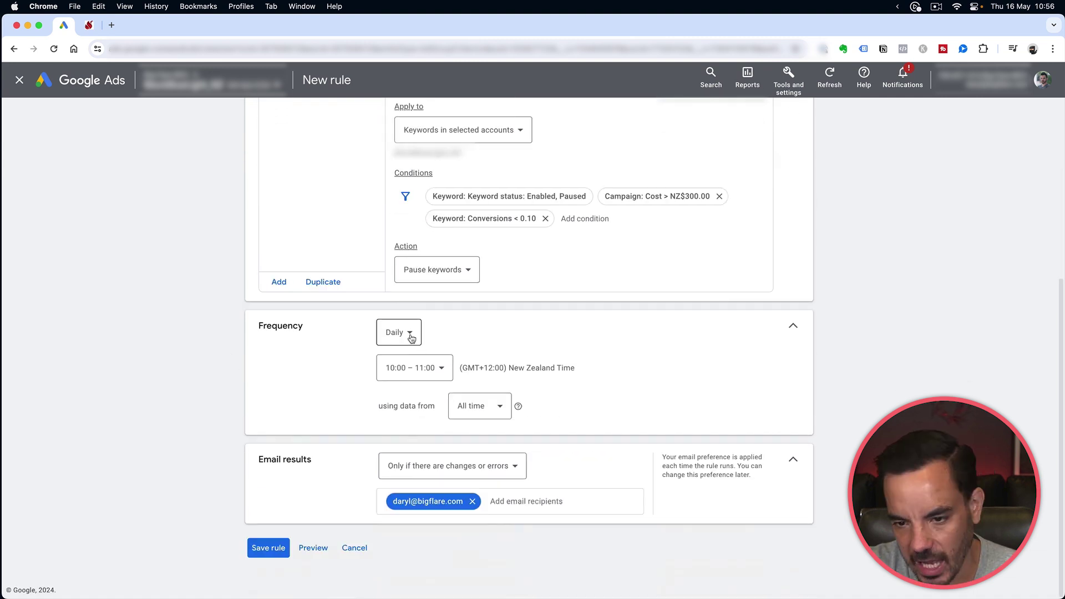
click(420, 370)
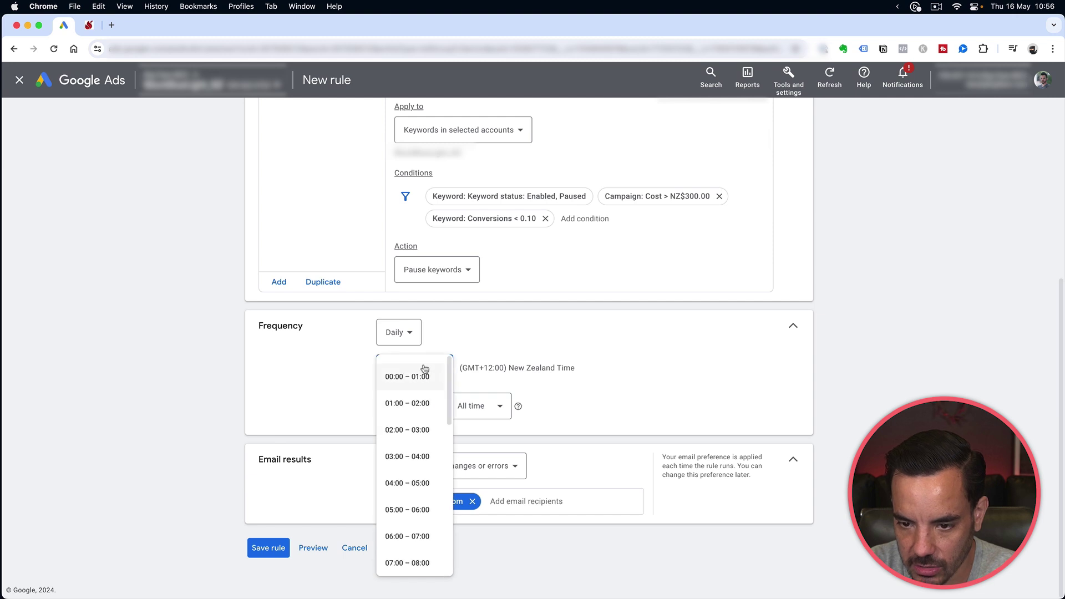
click(414, 511)
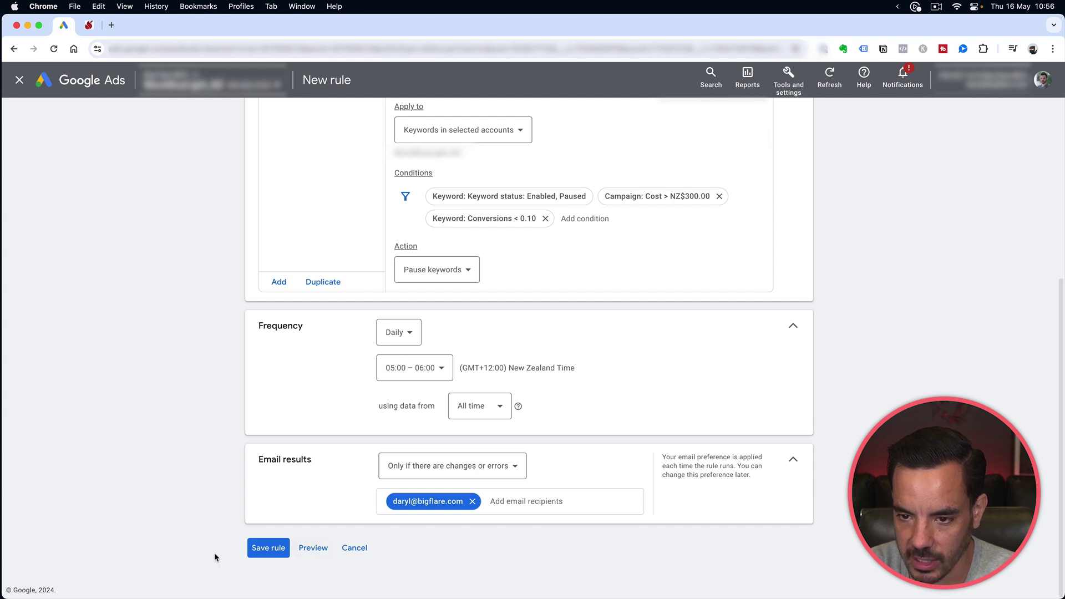
scroll(318, 537, up, 5)
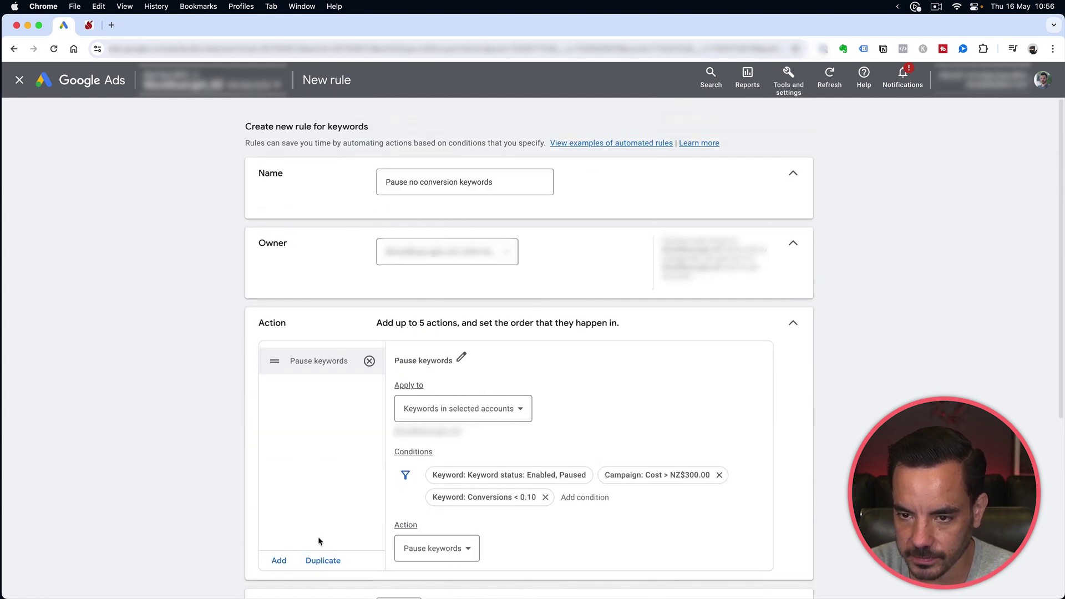
Advance the WorkFlowy notes and rename the rule to 'Pause low performing keywords'.
key(super+Tab)
click(831, 489)
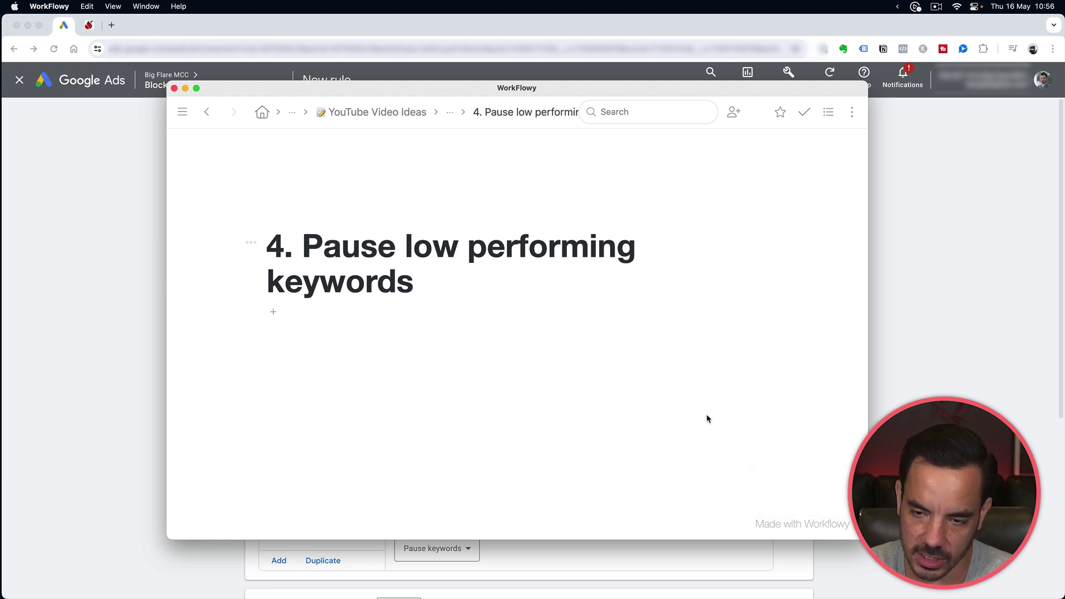
key(super+Tab)
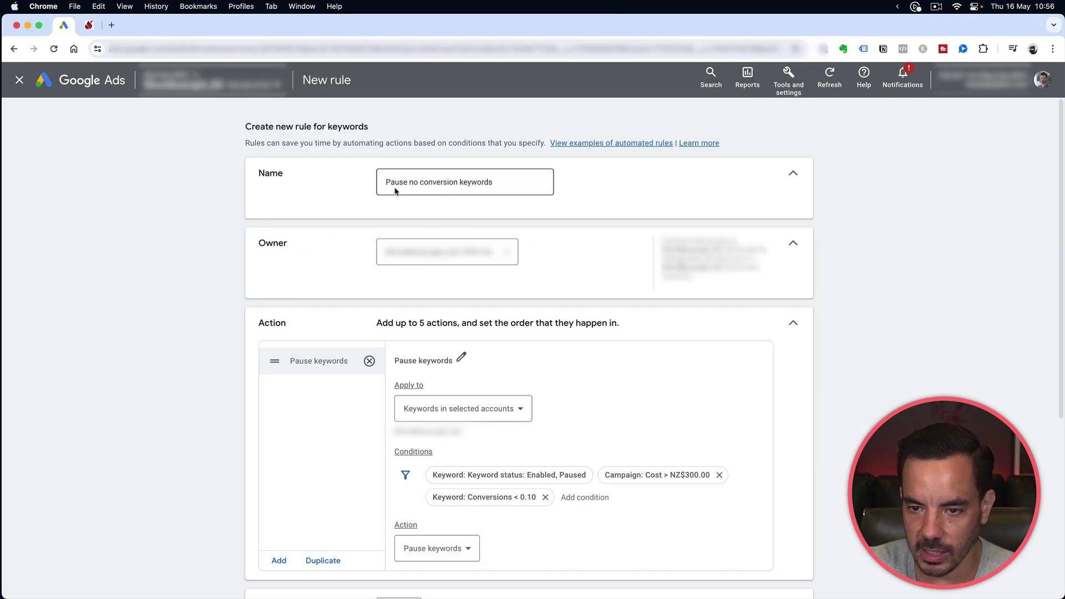
click(429, 179)
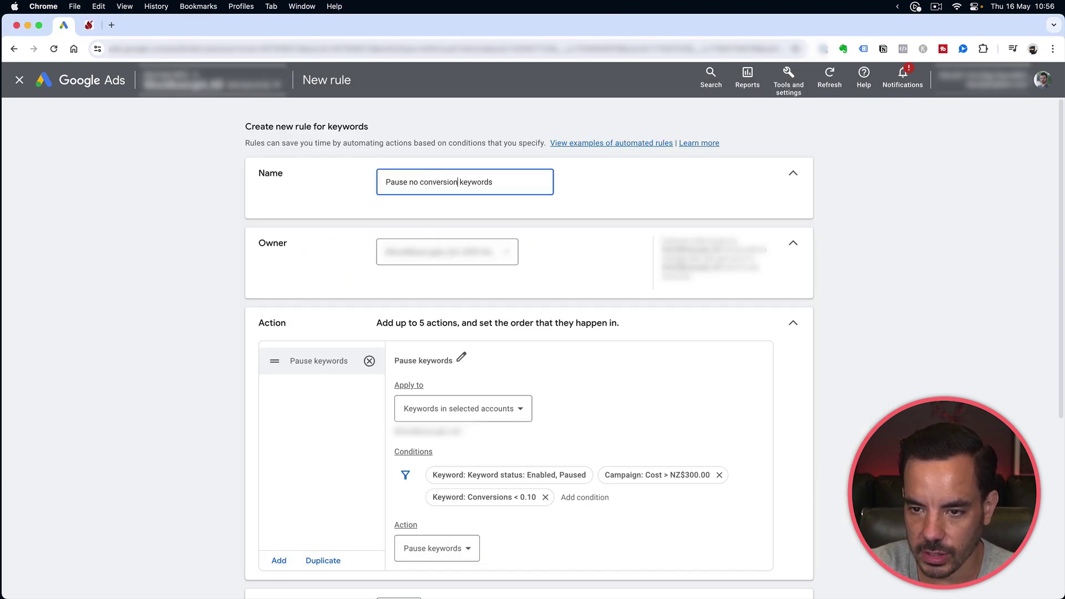
key(alt+shift+Left)
key(alt+shift+Left)
key(BackSpace)
text(low perf)
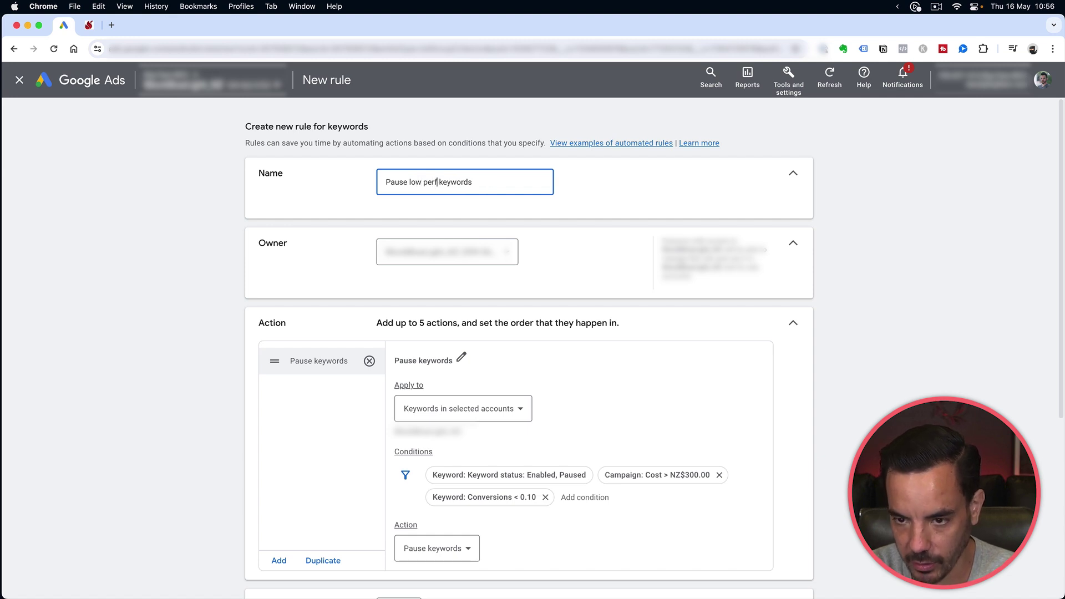
text(orming)
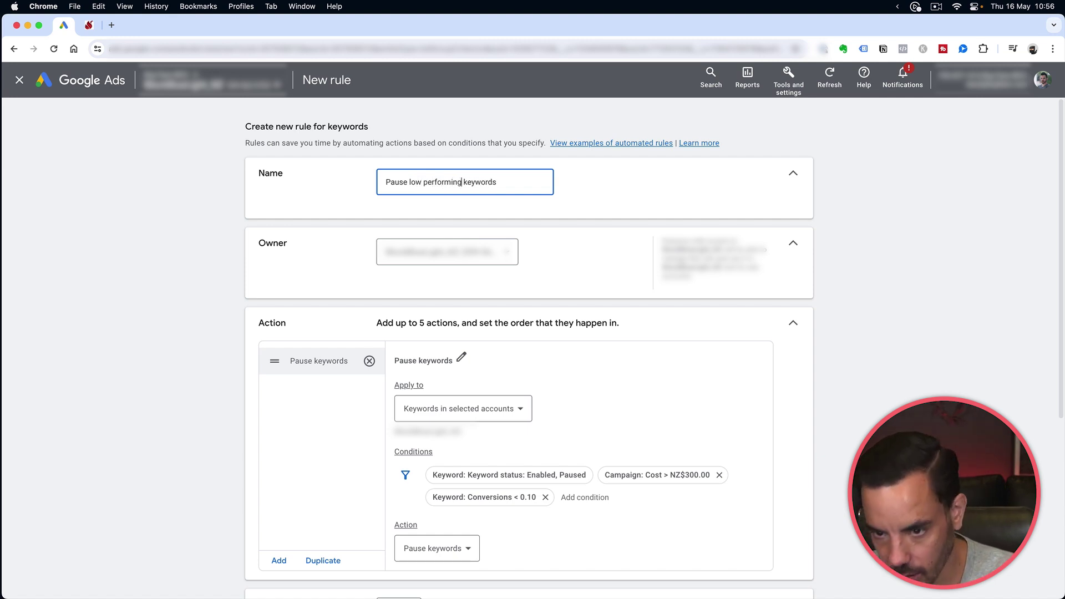
click(114, 243)
Raise the Cost condition to NZ$600.00 and remove the Conversions < 0.10 condition.
scroll(527, 369, down, 2)
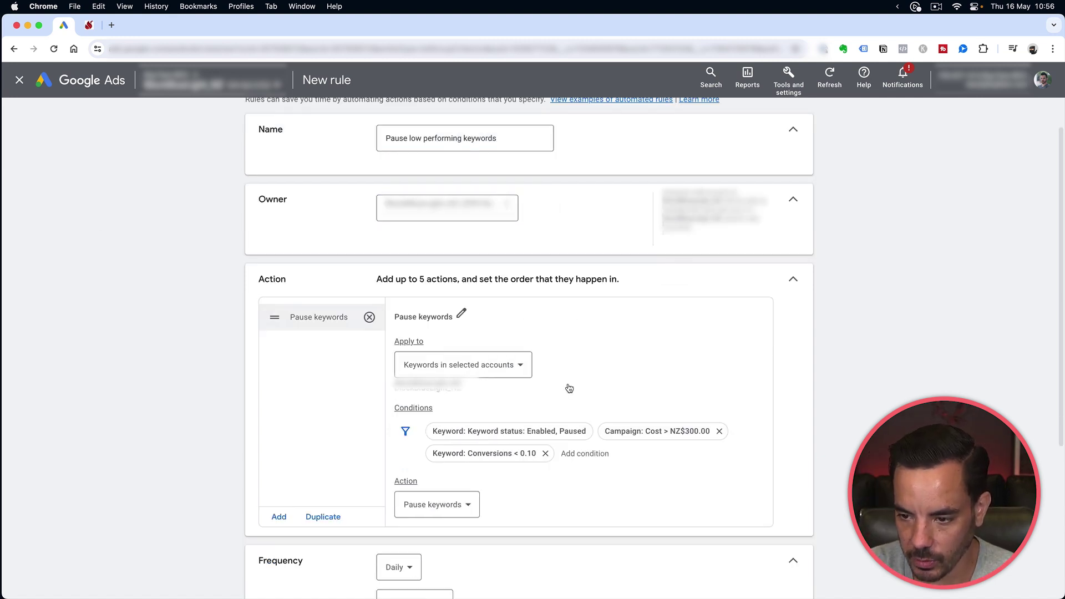
click(673, 426)
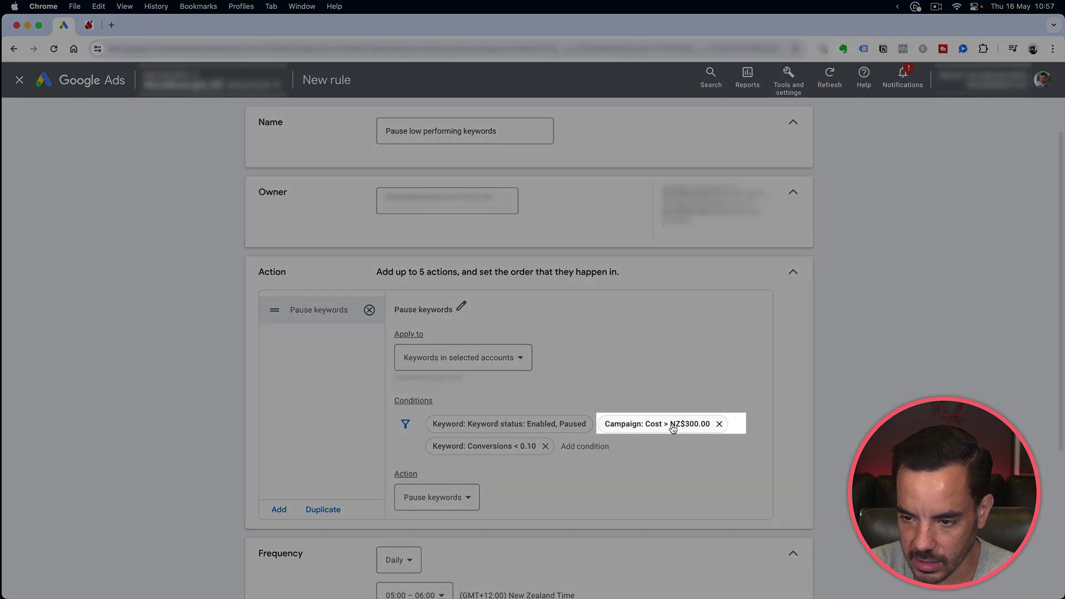
click(695, 488)
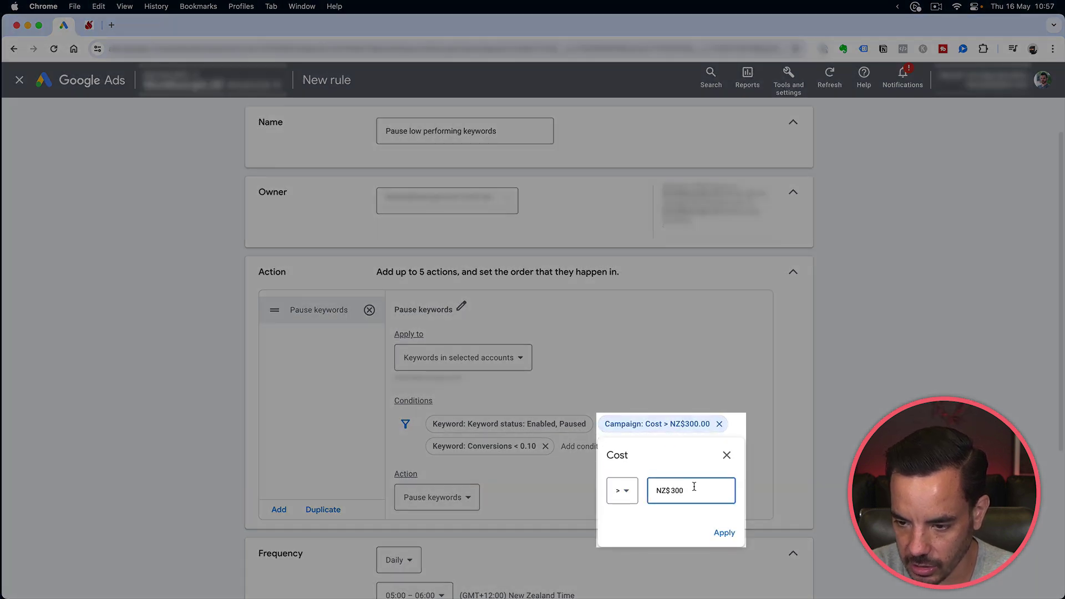
key(BackSpace)
key(BackSpace)
key(BackSpace)
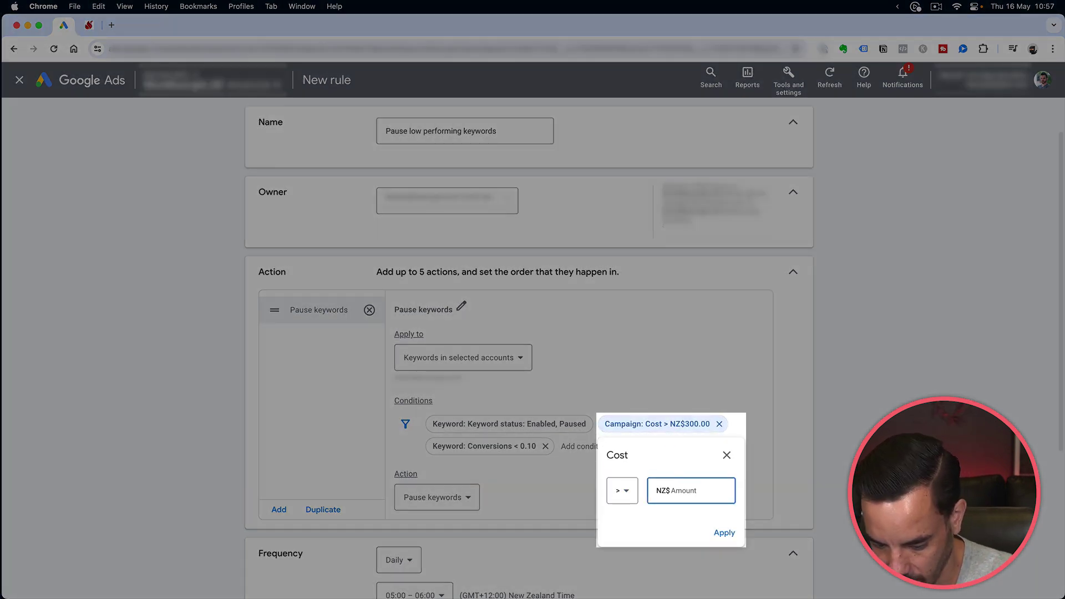
text(600)
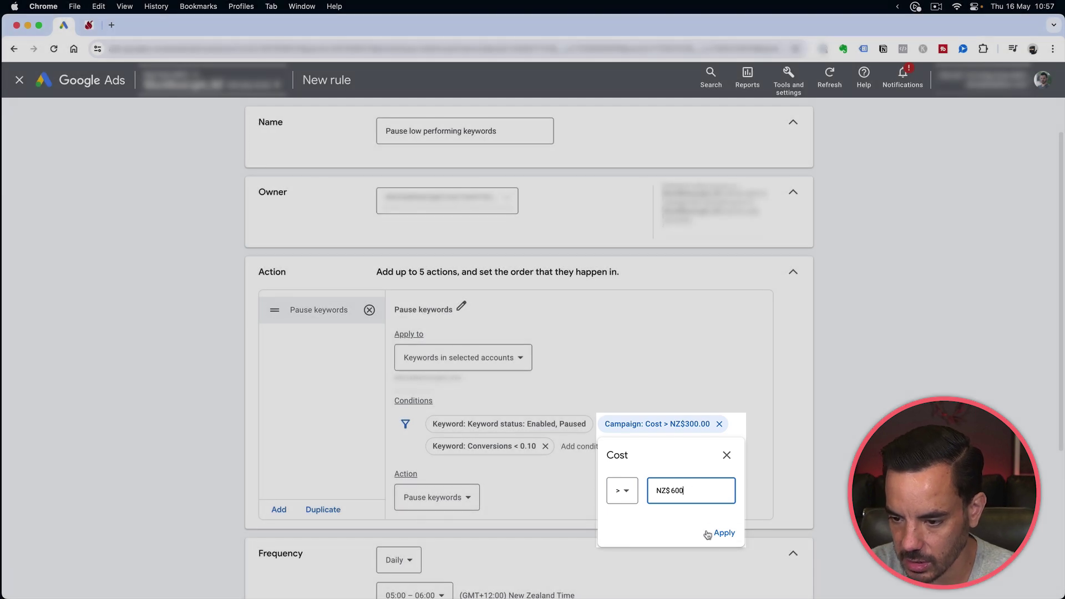
click(724, 533)
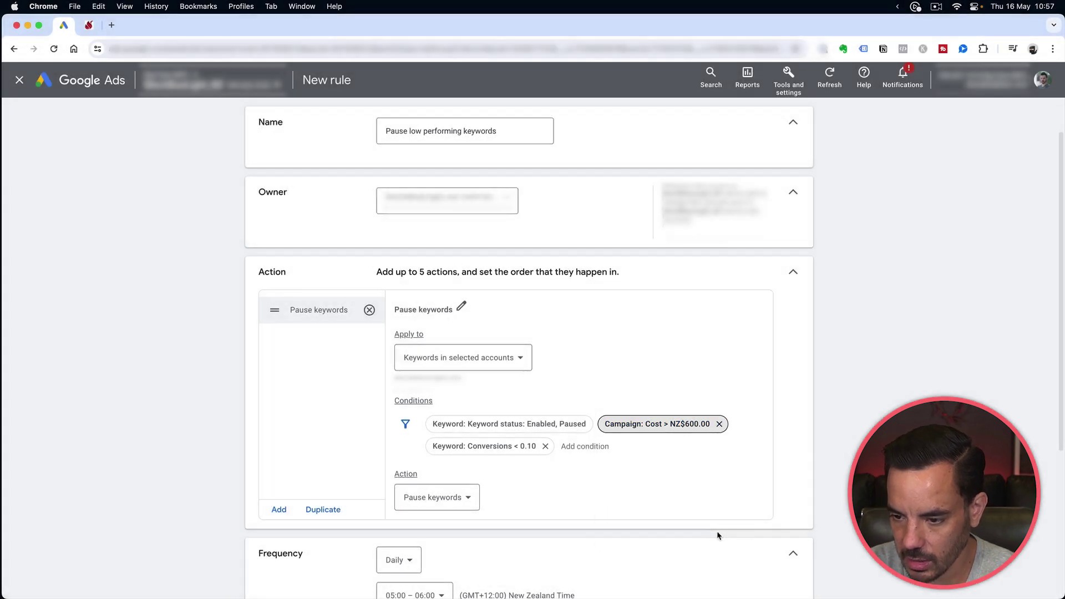
click(545, 447)
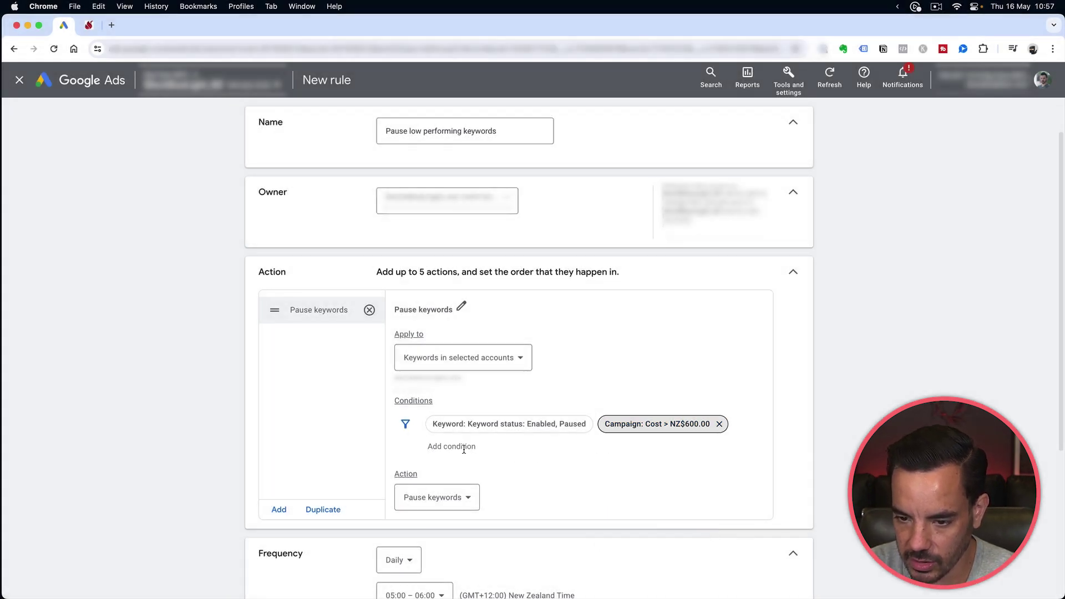
click(464, 449)
Add the condition Keyword: Conv. value / cost < 1.00.
mouse_move(502, 387)
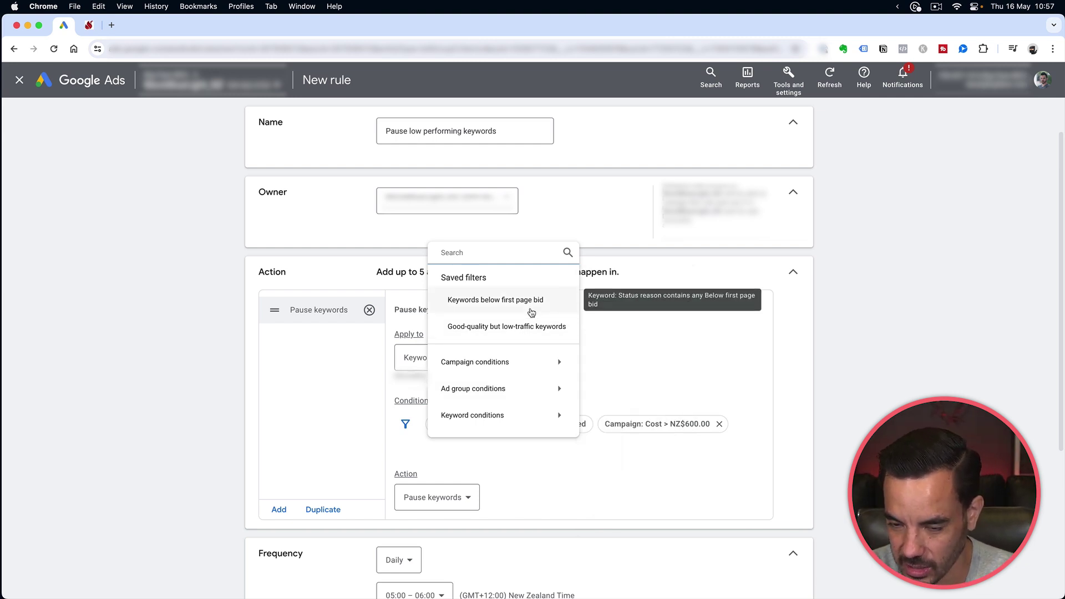
text(conv)
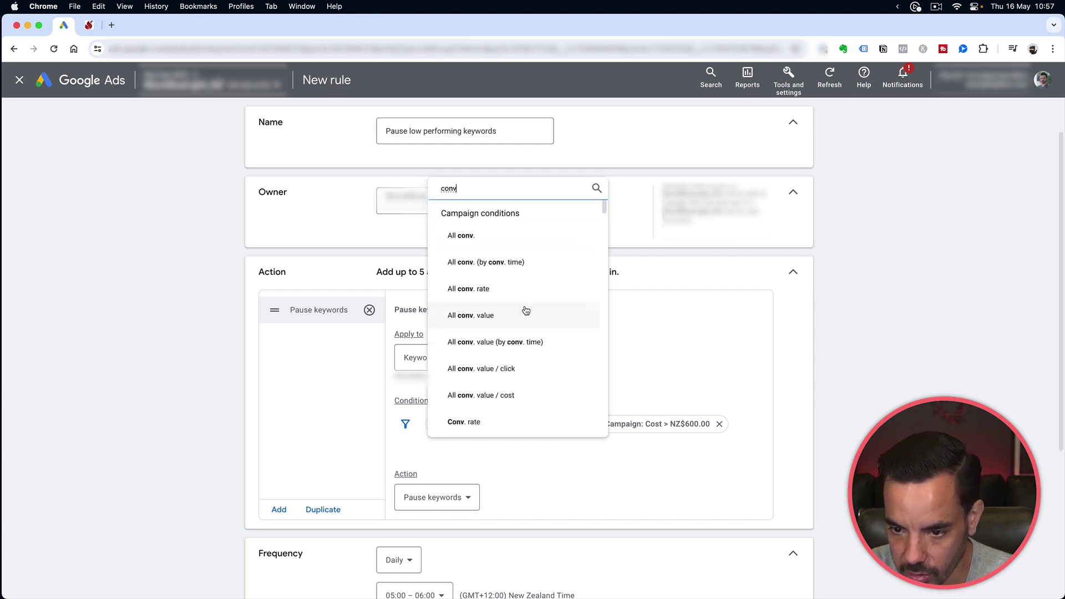
scroll(526, 311, down, 2)
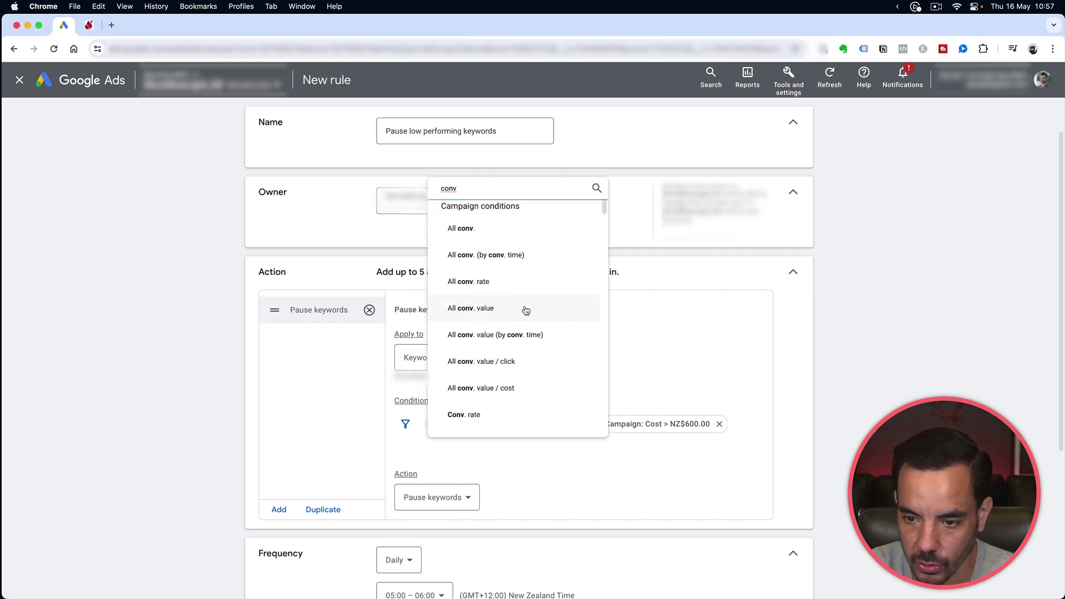
scroll(526, 311, down, 5)
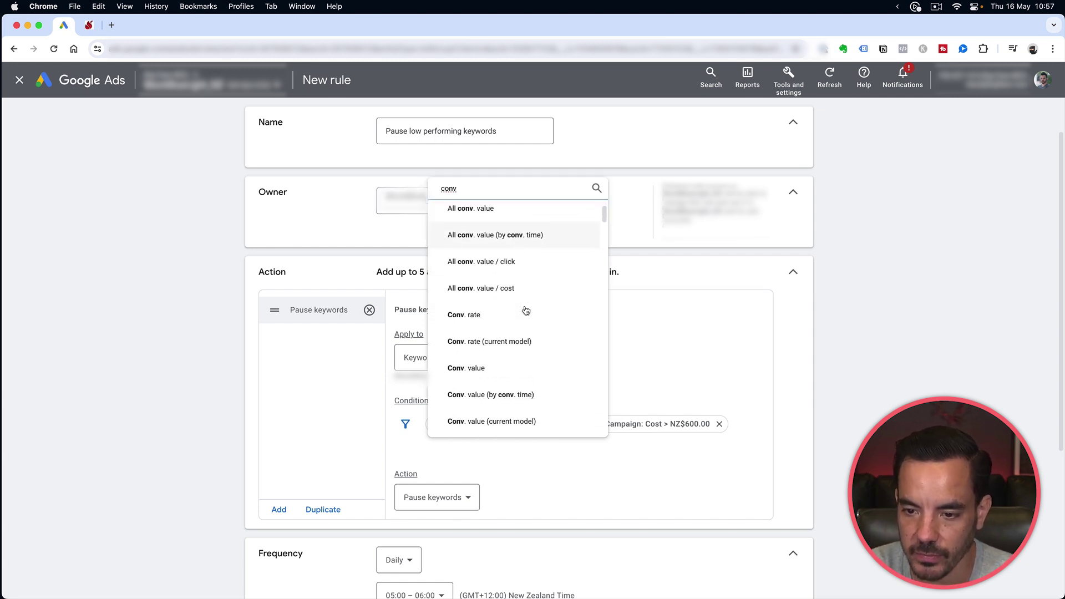
scroll(526, 310, down, 1)
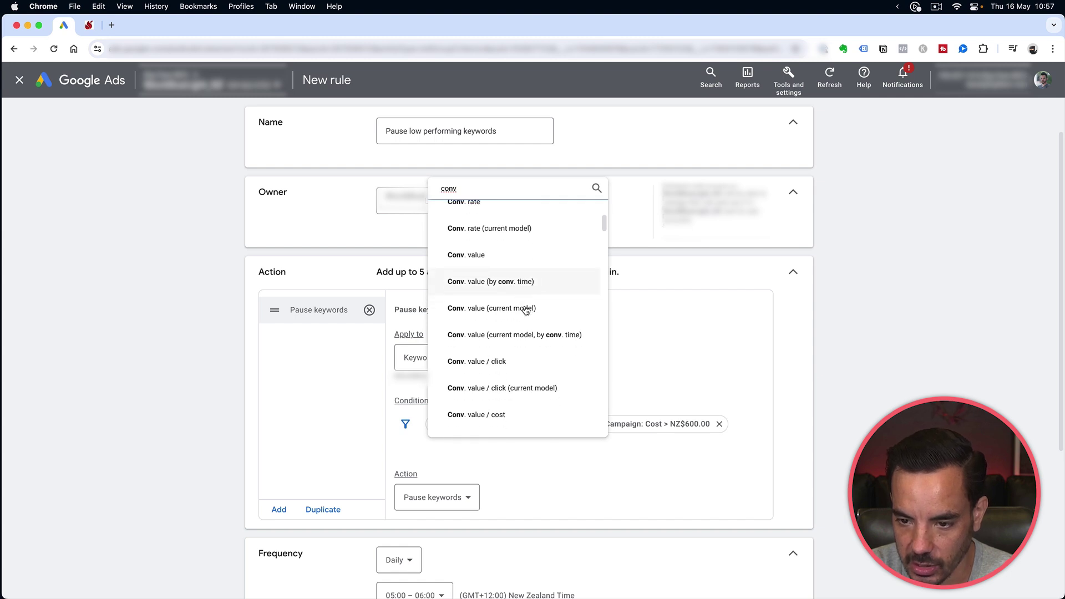
text(. )
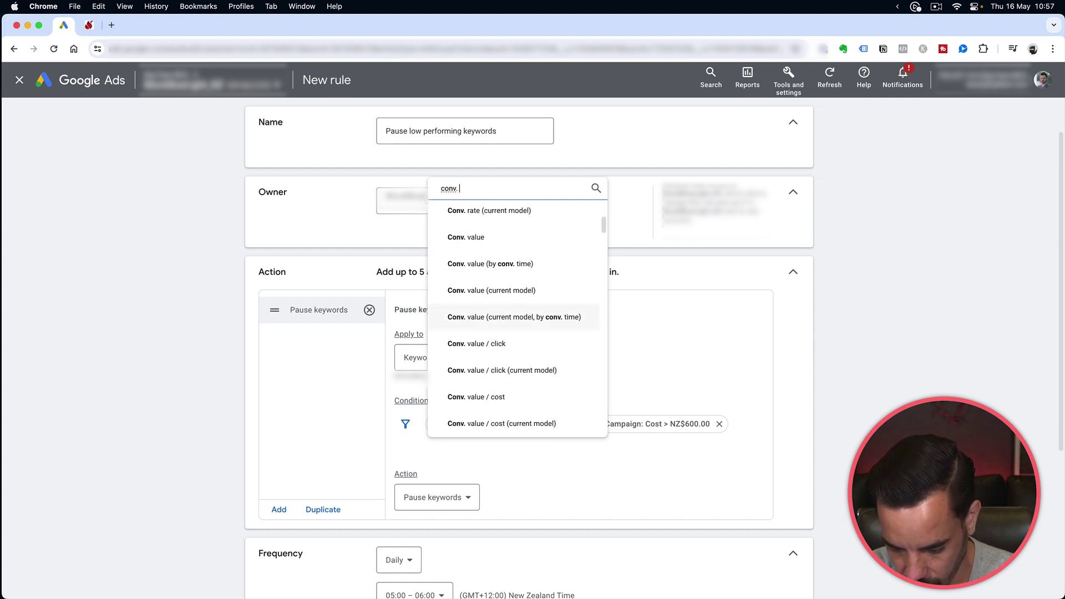
text(value / co)
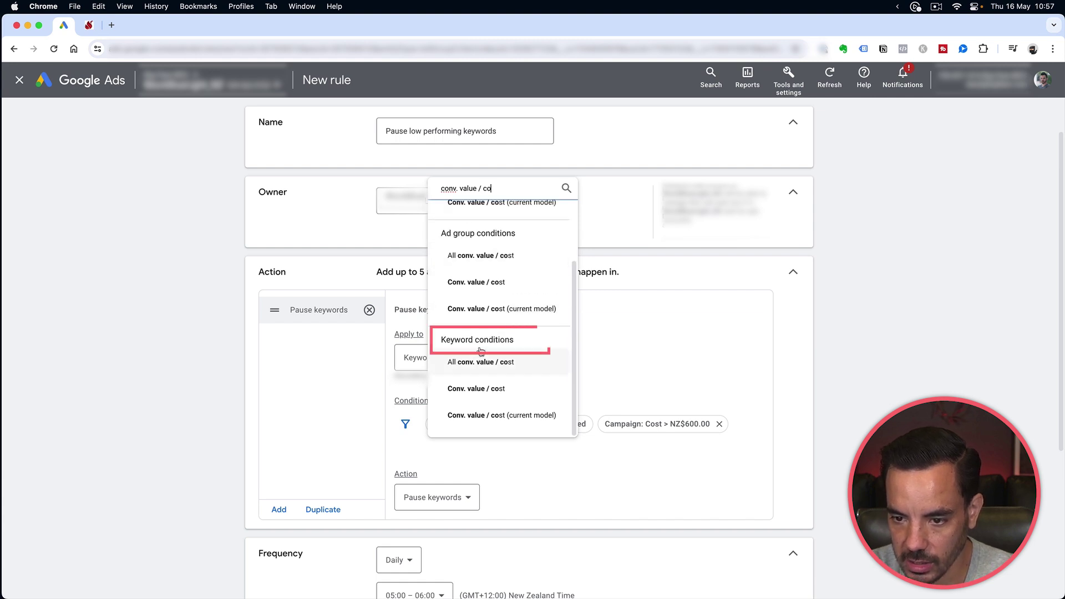
click(481, 390)
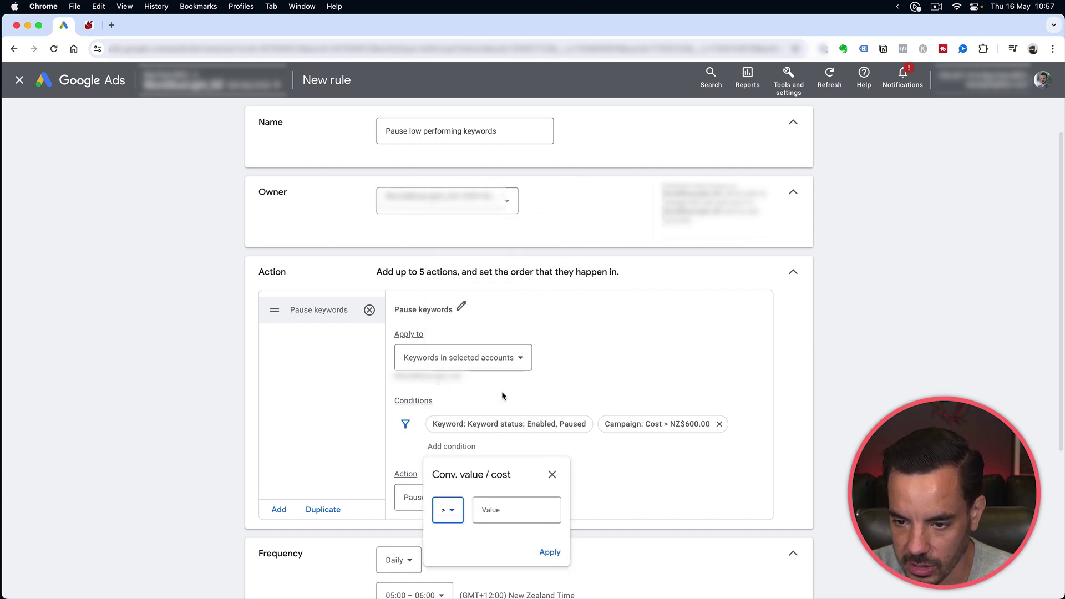
click(447, 510)
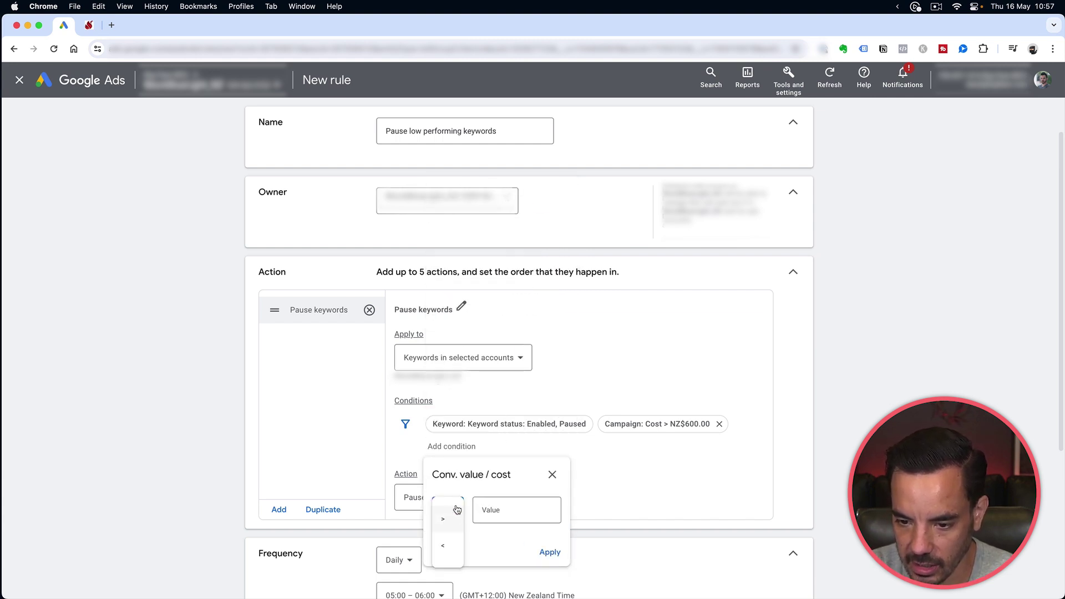
click(454, 551)
click(517, 510)
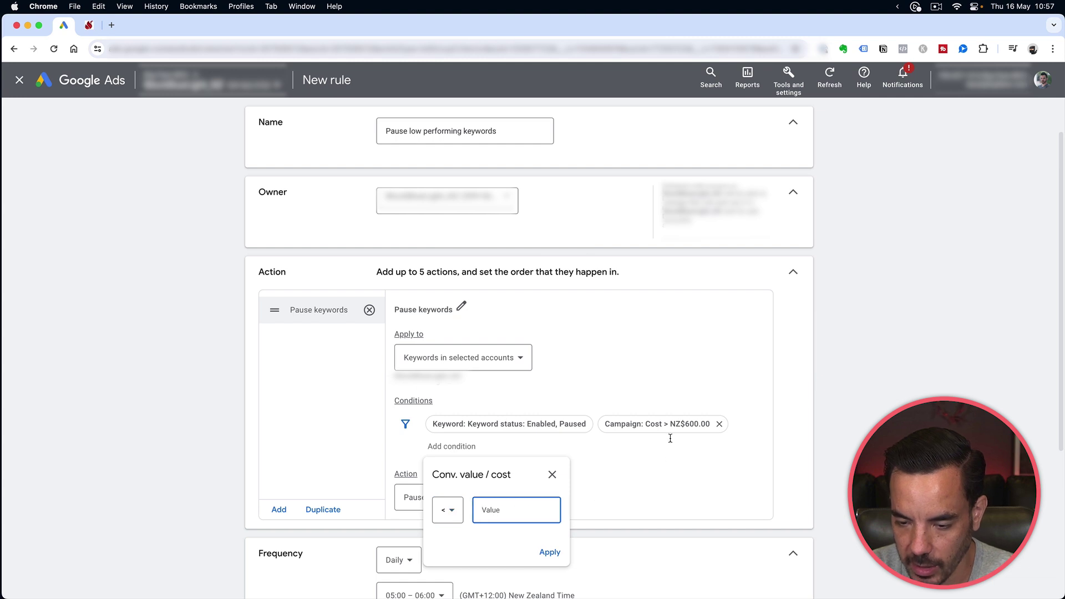
text(1)
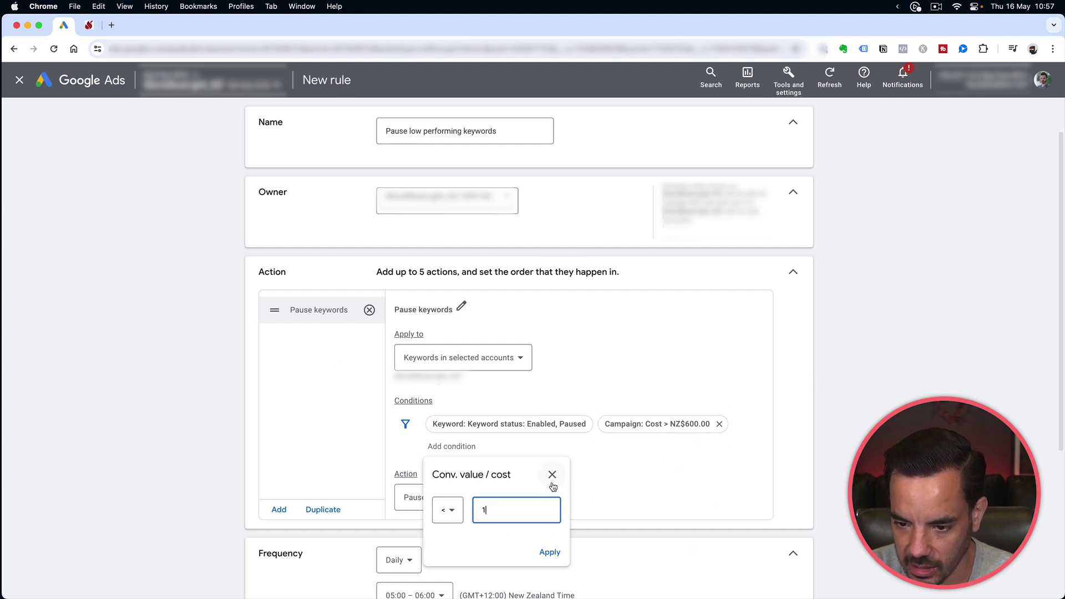
click(554, 553)
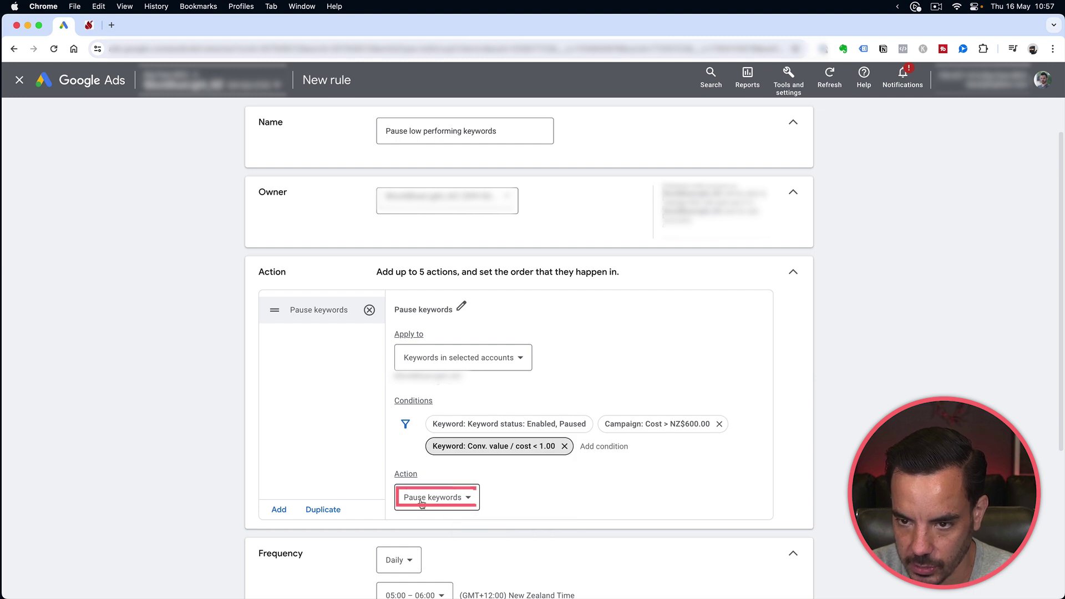
Scroll down to the Save rule button, then switch to the WorkFlowy checklist.
scroll(421, 503, down, 1)
scroll(421, 503, down, 2)
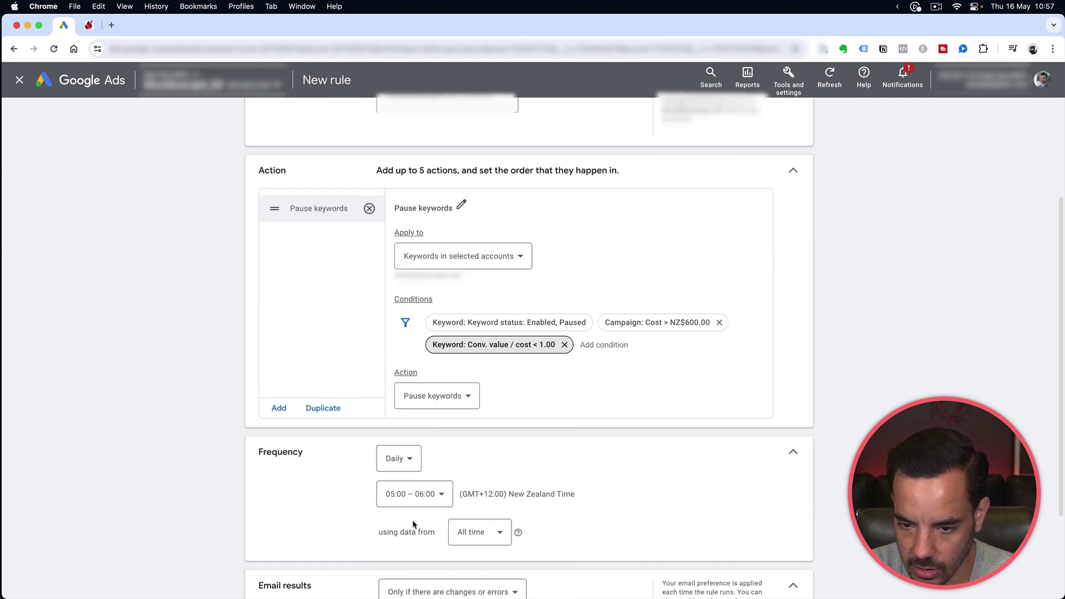
scroll(406, 498, down, 1)
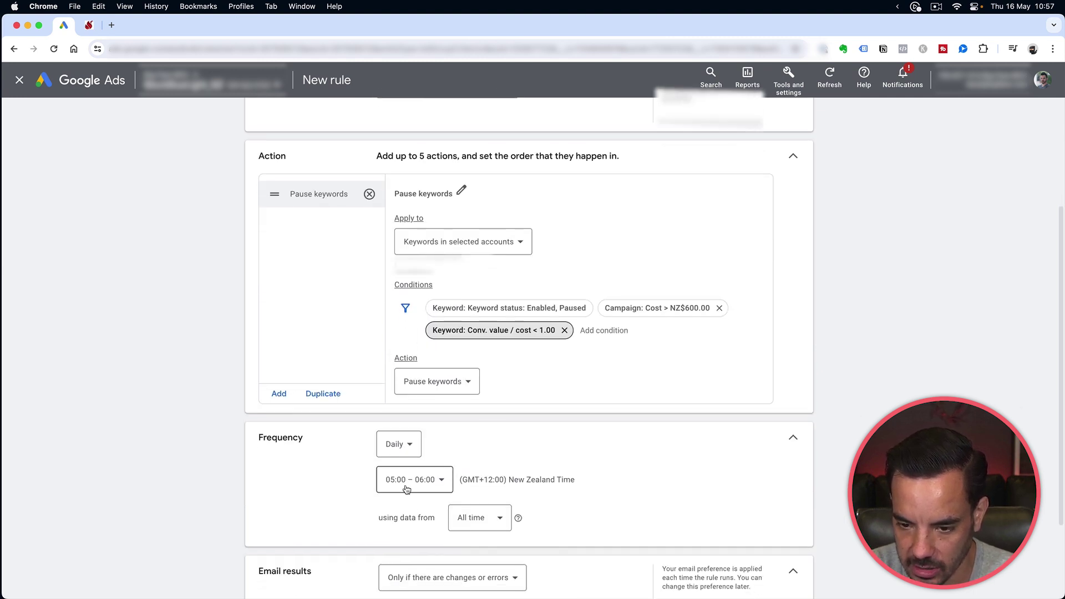
scroll(405, 493, down, 2)
scroll(398, 450, down, 3)
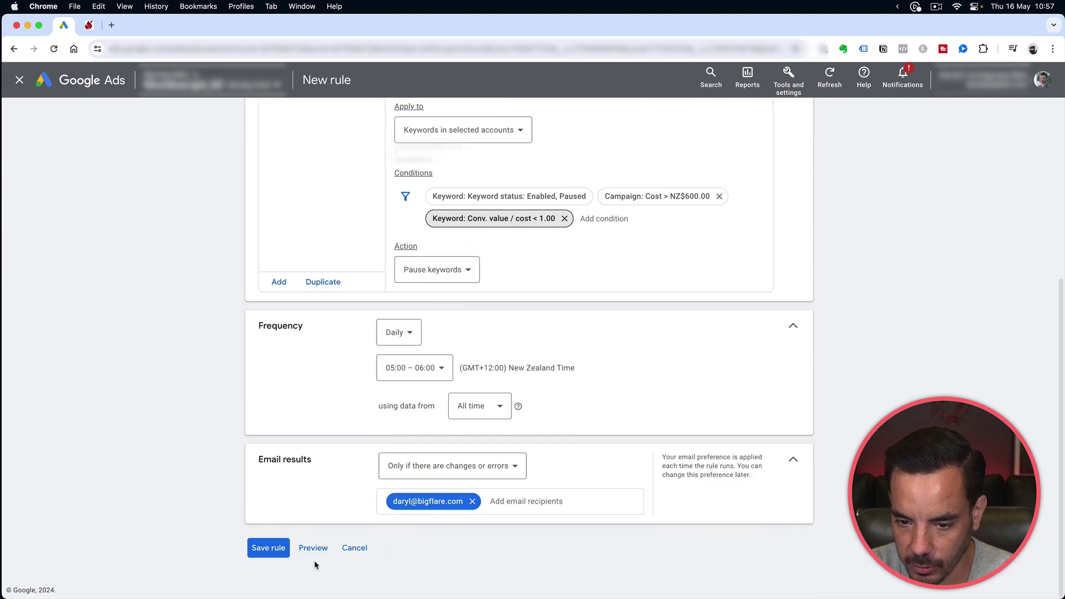
key(super+Tab)
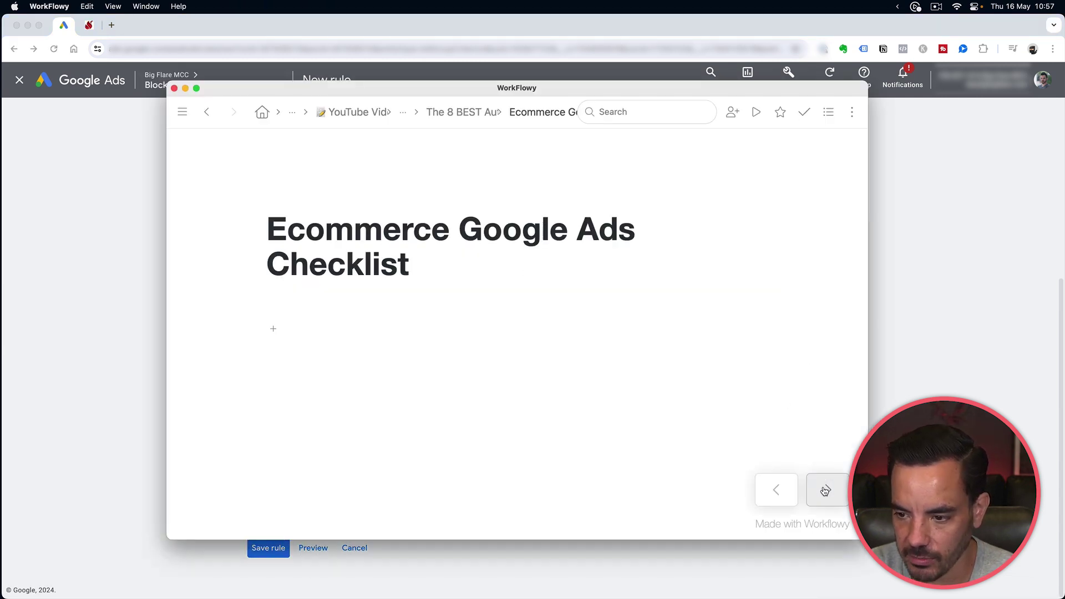
Reveal the checklist link in WorkFlowy and view the checklist.bigflare.com page in Chrome.
click(825, 491)
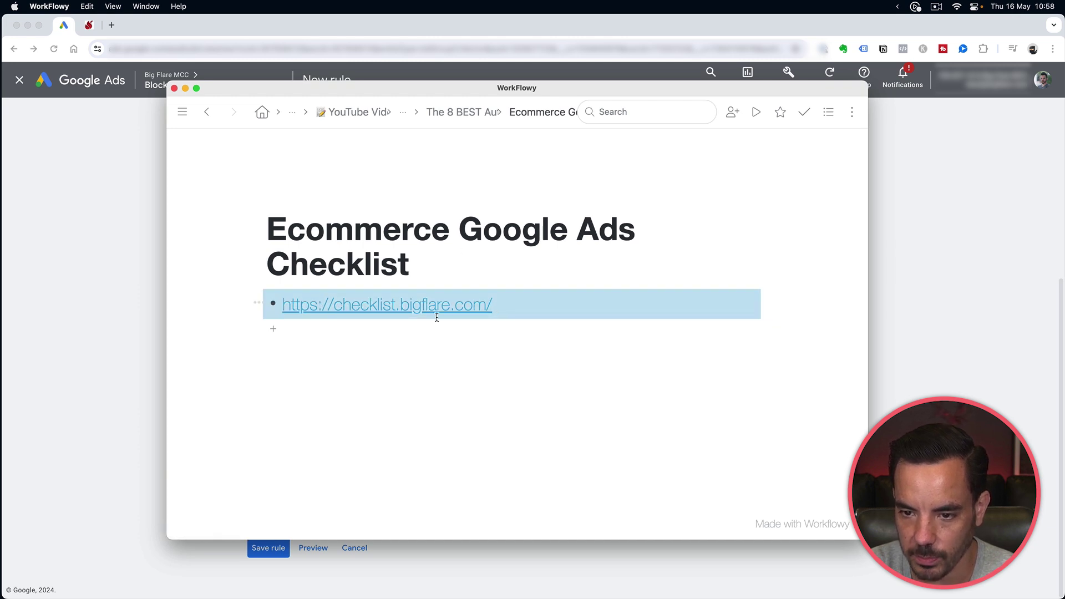
click(89, 28)
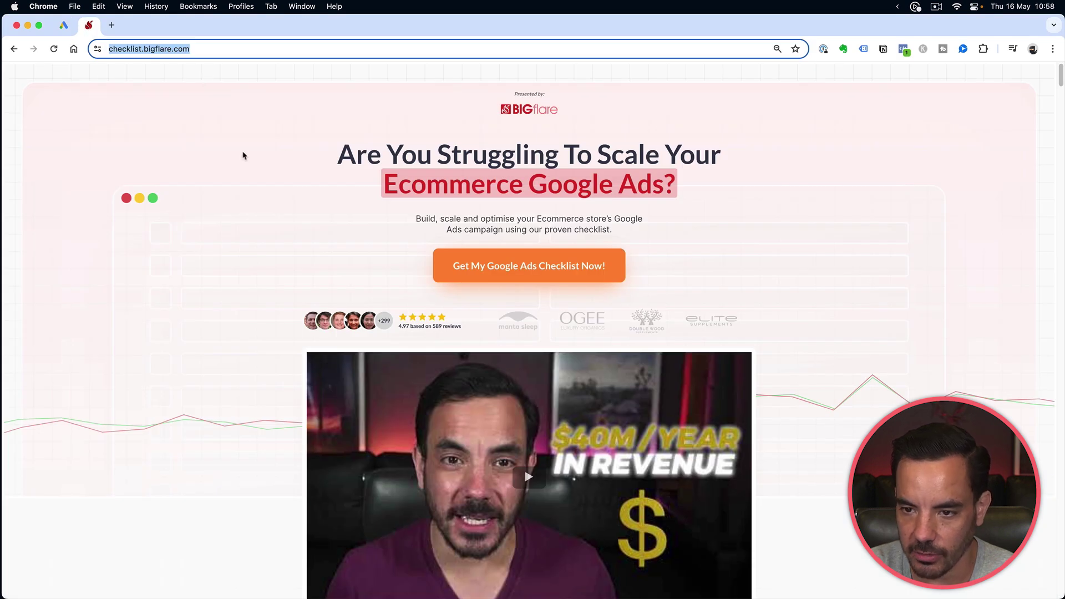
Browse the checklist landing page, then advance to the monthly budget note and return to Google Ads.
click(266, 147)
scroll(266, 148, down, 1)
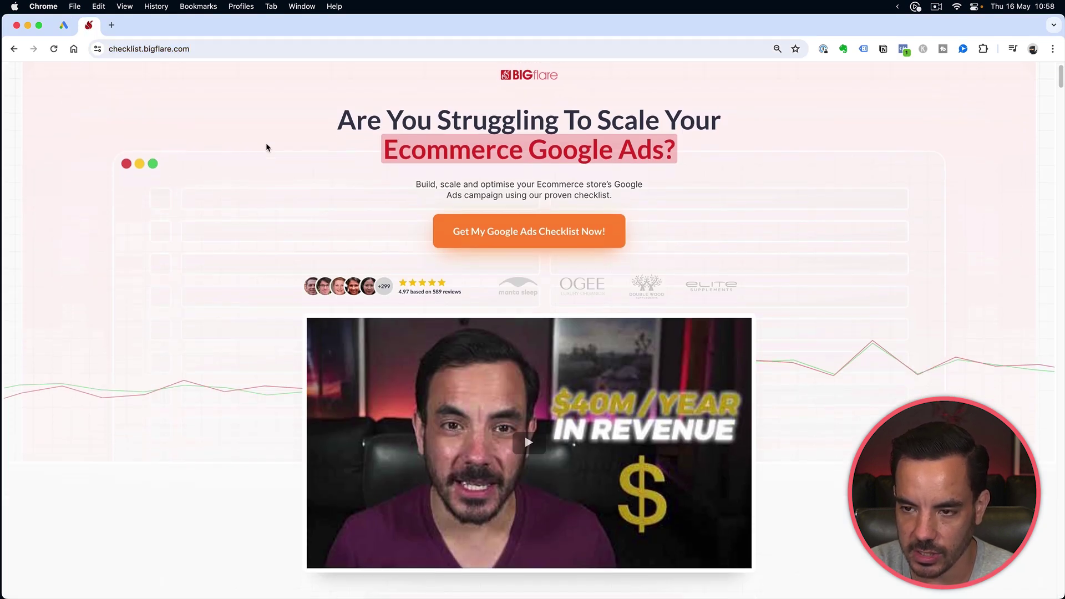
scroll(266, 147, up, 1)
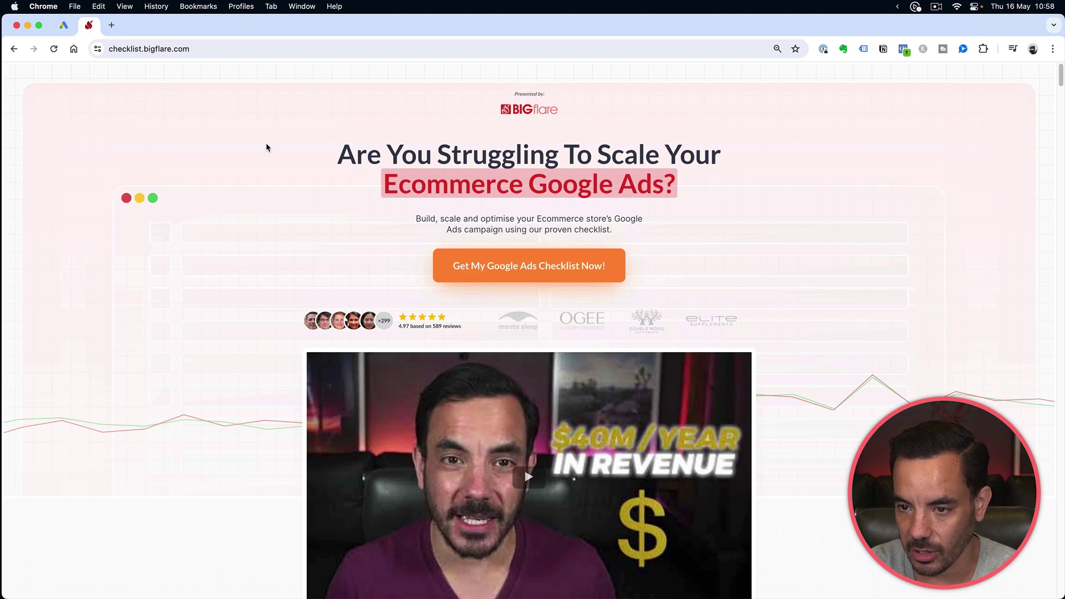
scroll(266, 147, down, 10)
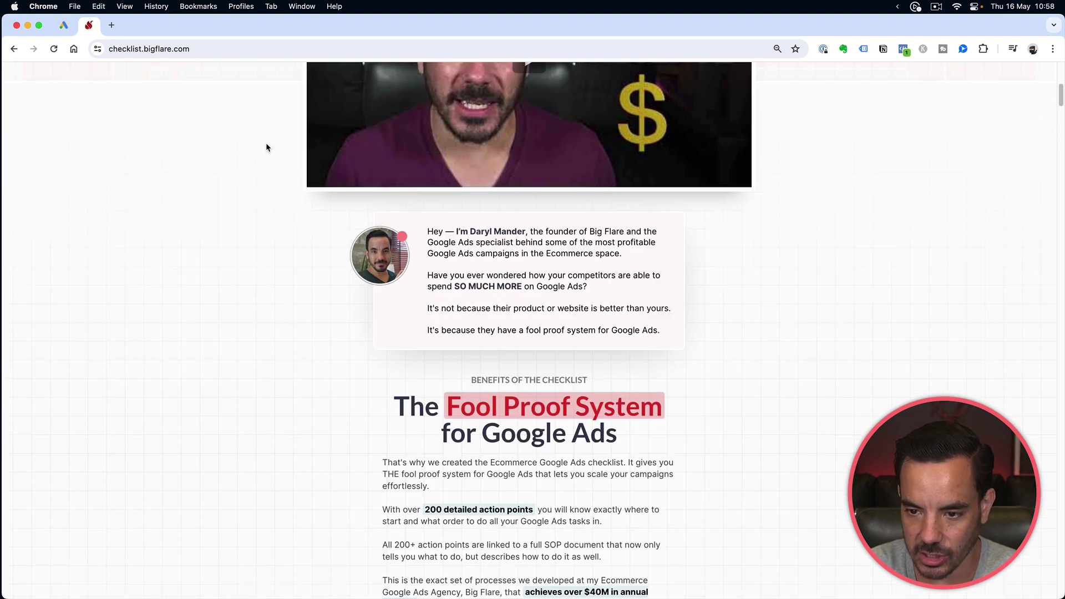
scroll(266, 148, down, 5)
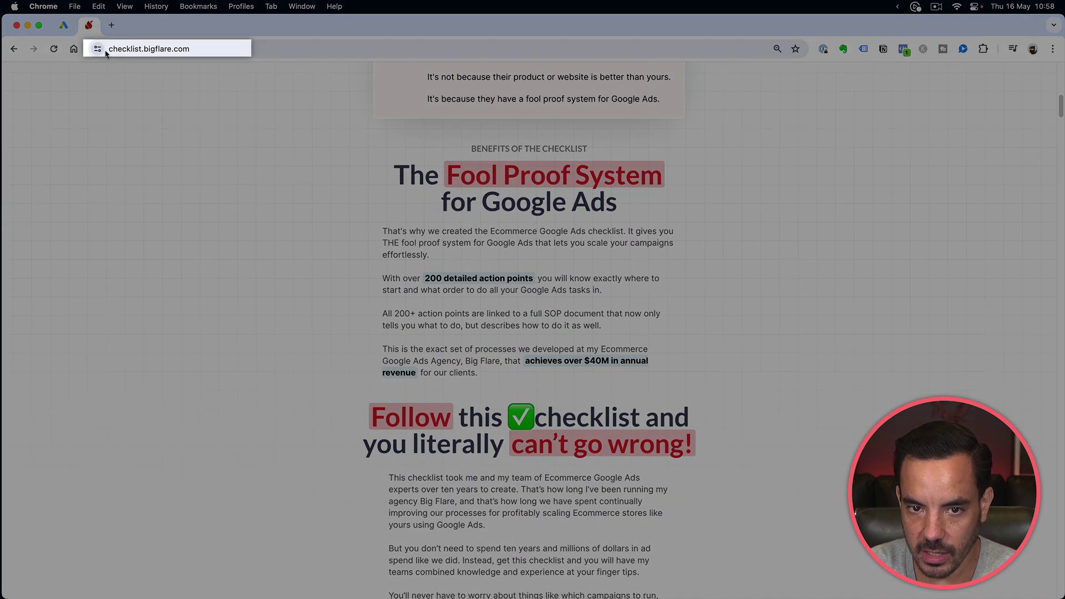
scroll(246, 158, down, 8)
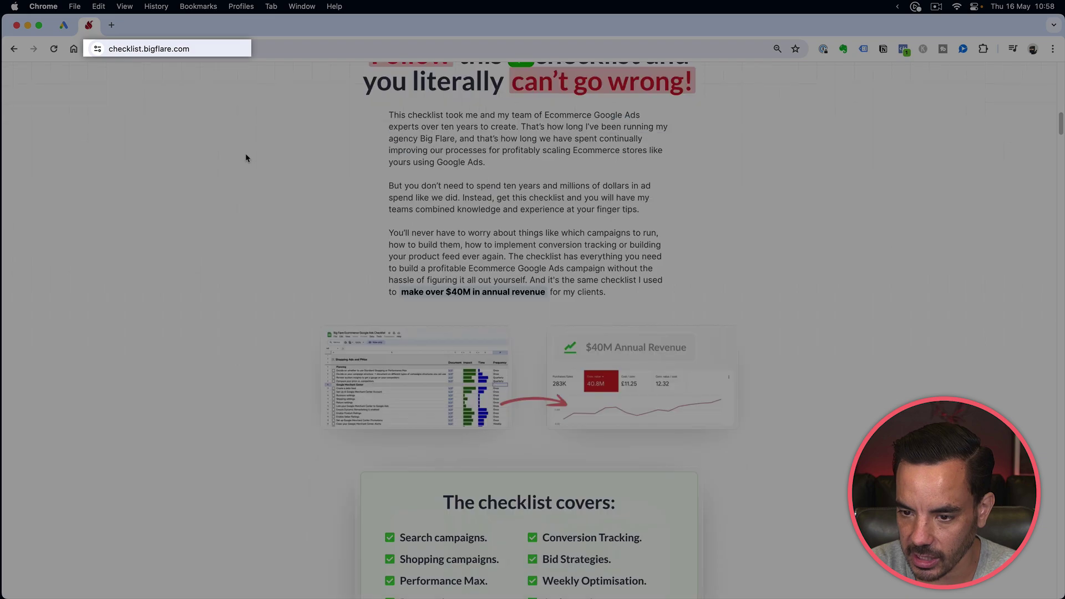
scroll(247, 158, down, 20)
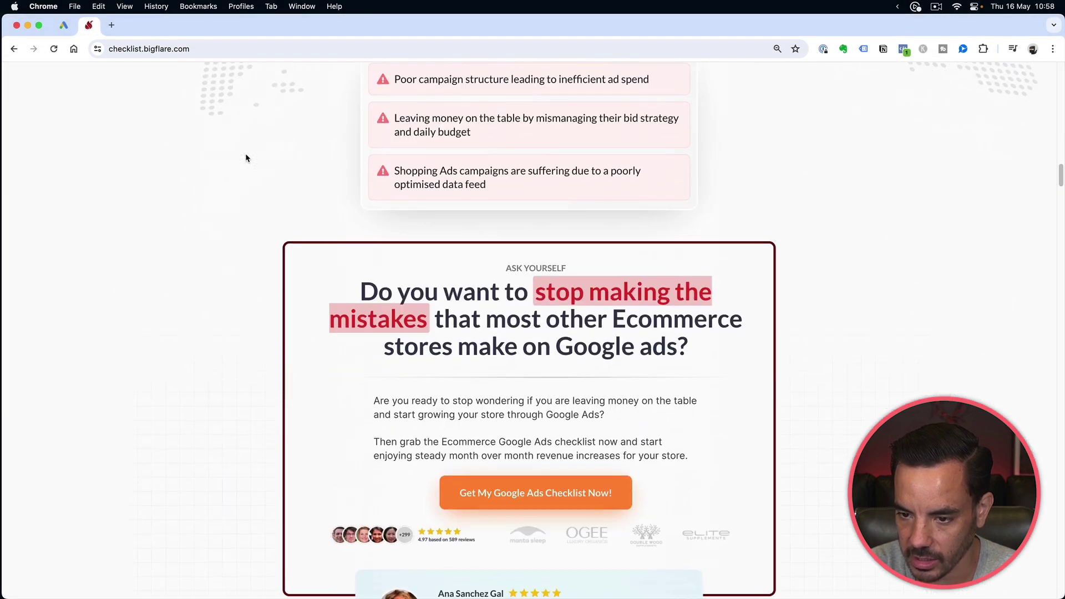
scroll(247, 158, down, 20)
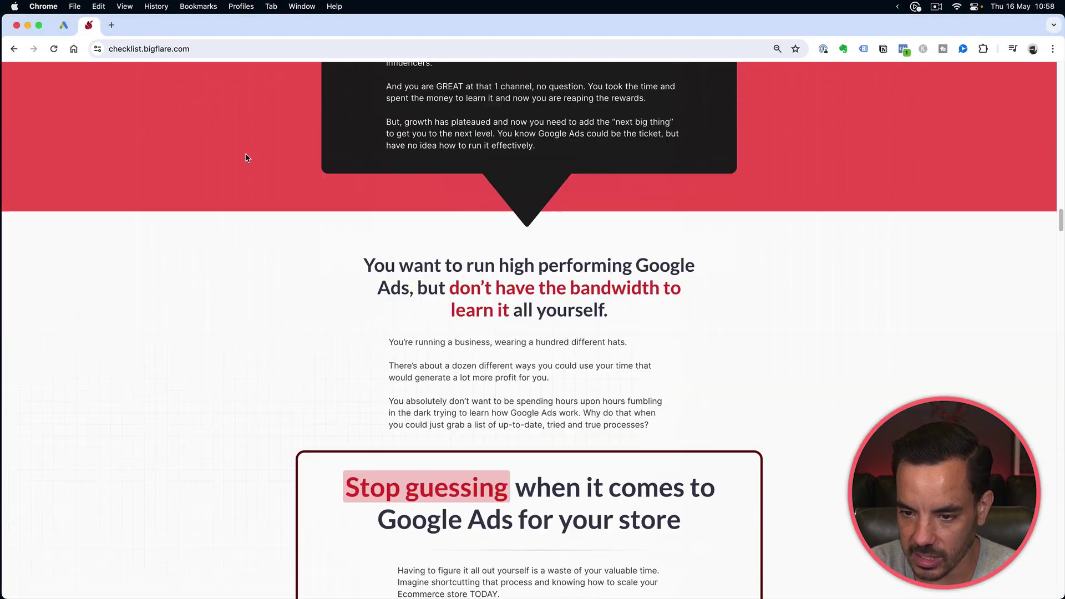
scroll(246, 158, down, 13)
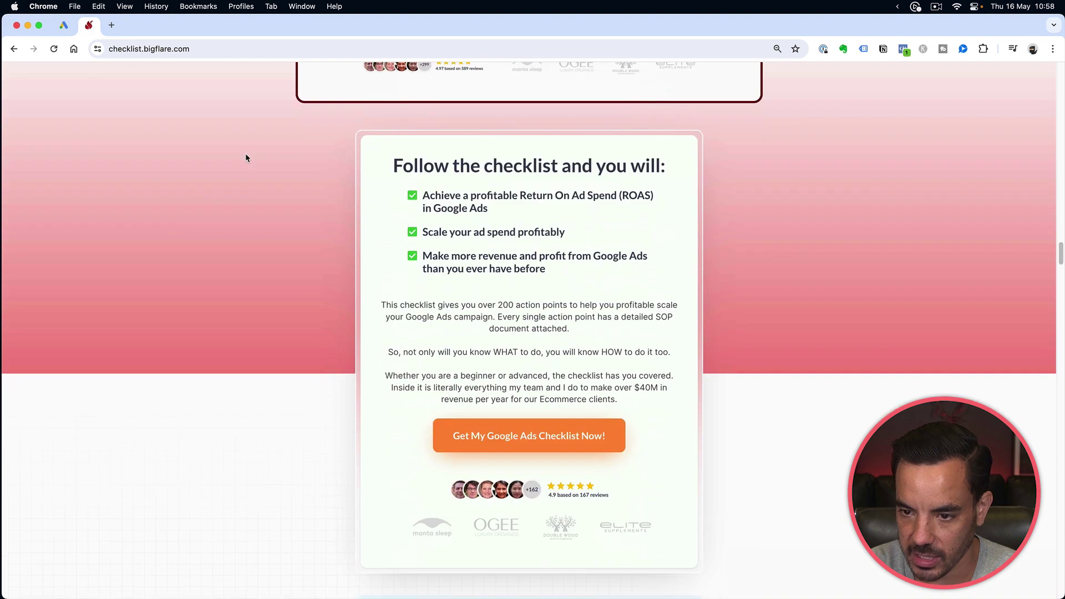
scroll(246, 158, down, 1)
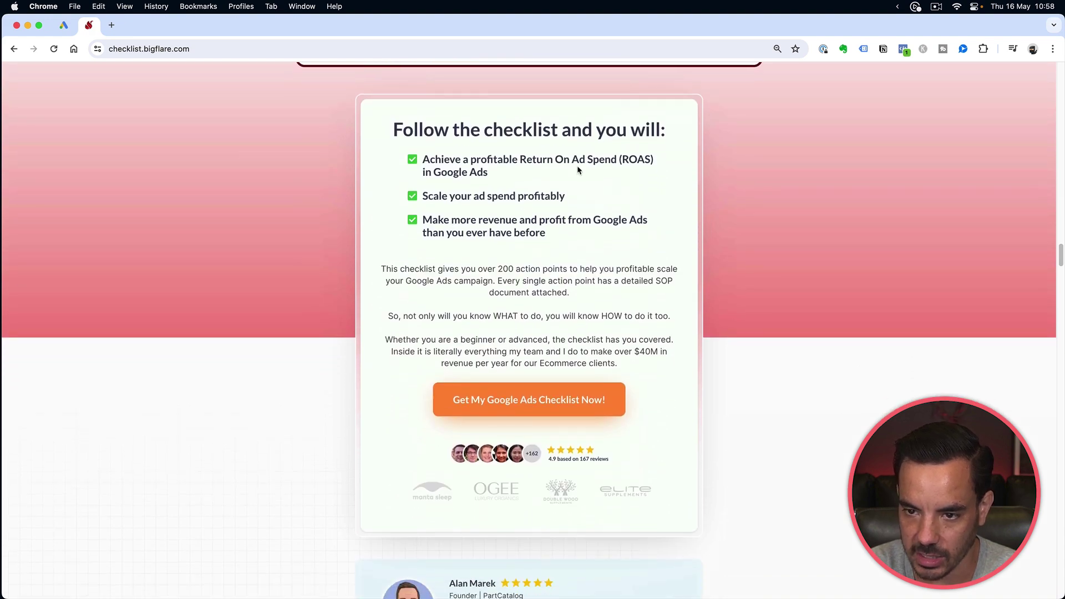
scroll(577, 166, down, 4)
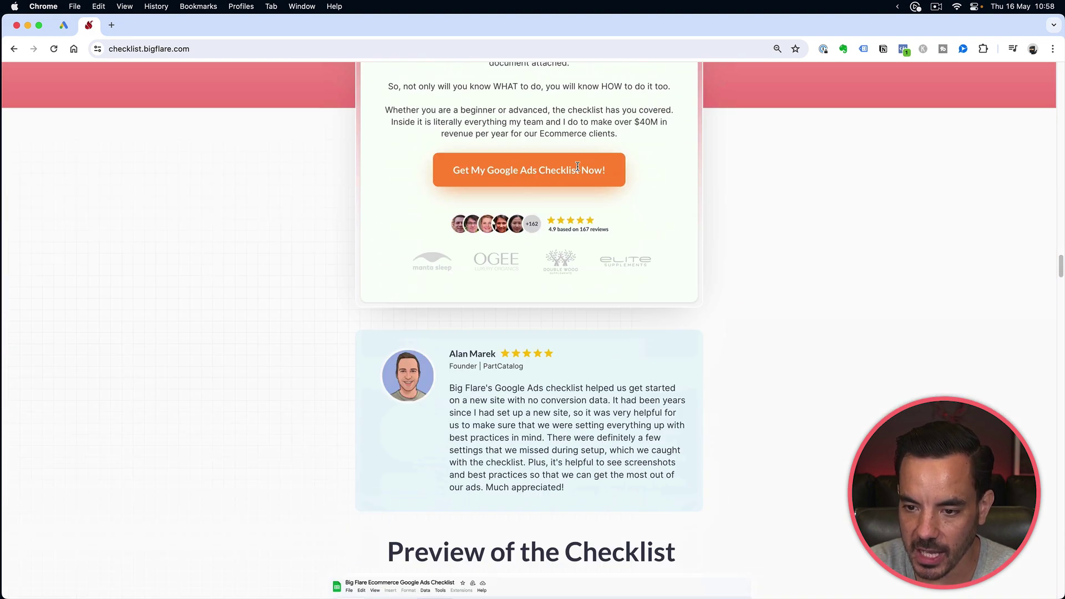
scroll(577, 166, down, 7)
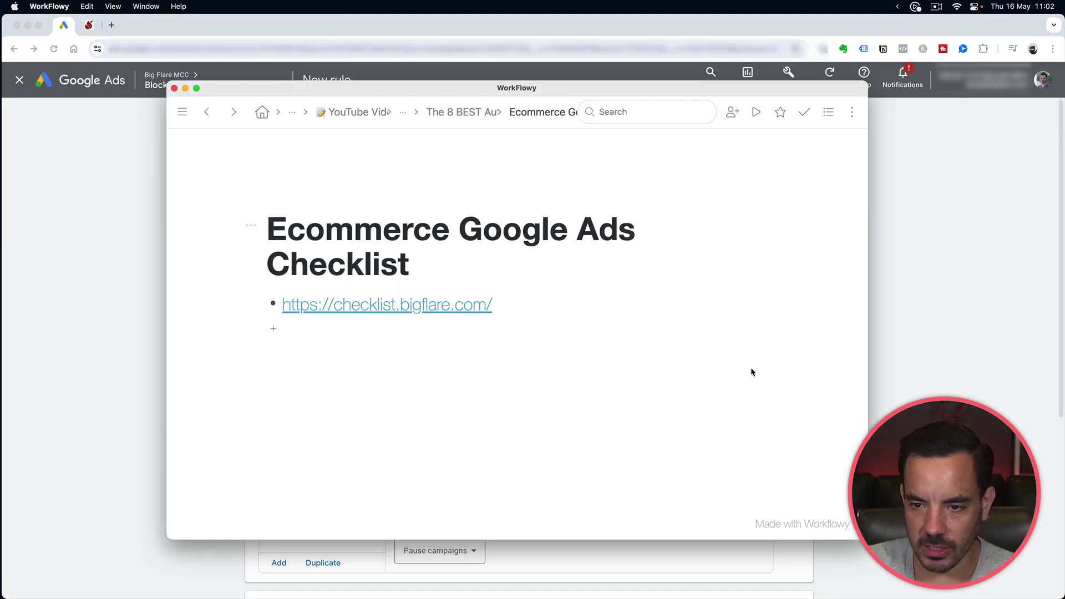
click(824, 488)
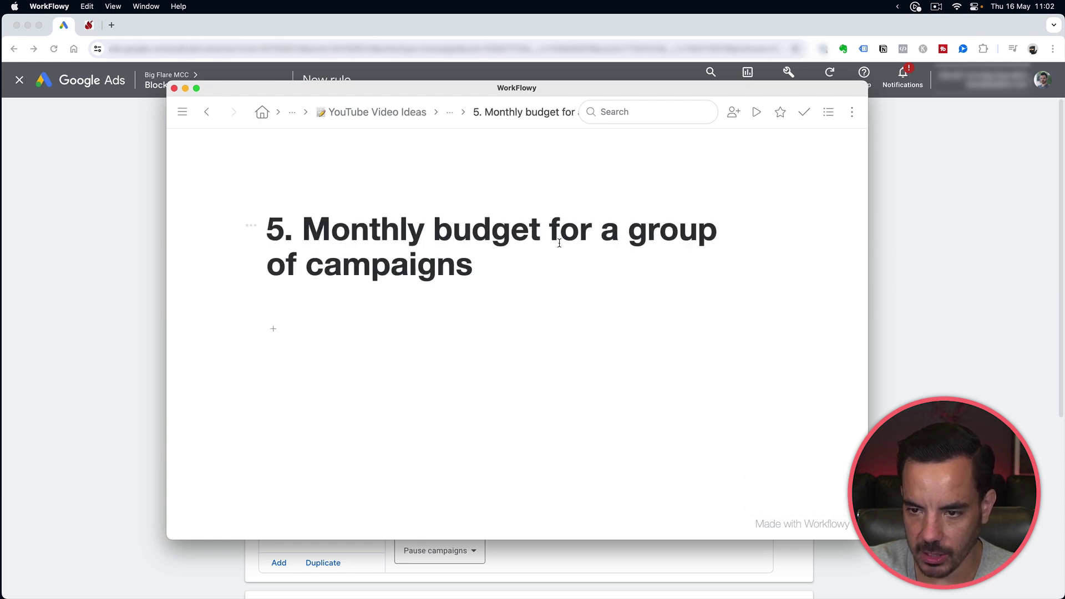
click(61, 263)
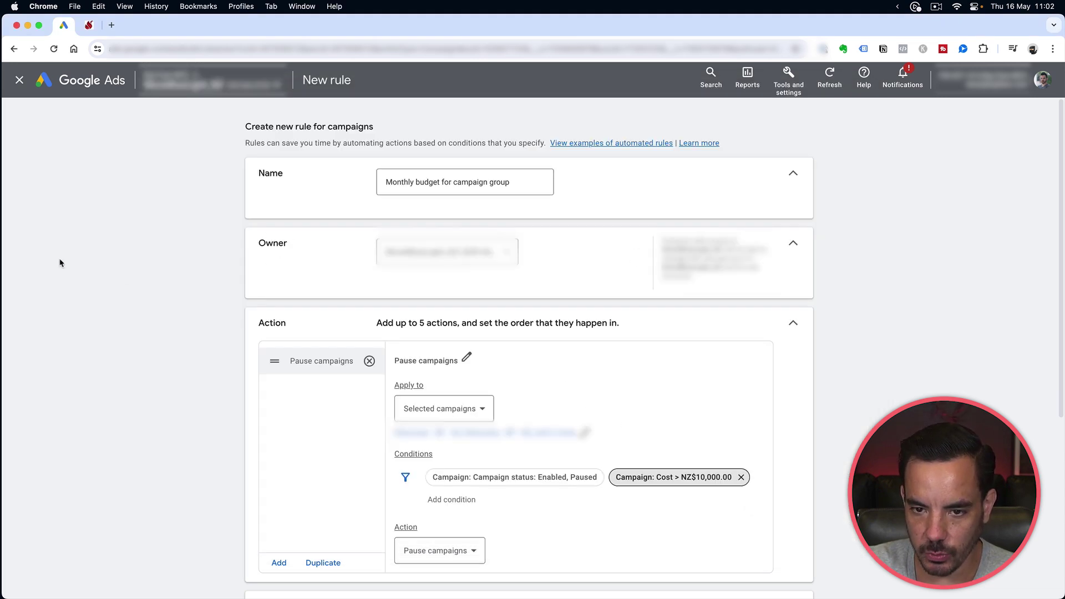
Discard the filled form and start a campaign rule named 'Monthly budget for campaigns'.
click(19, 80)
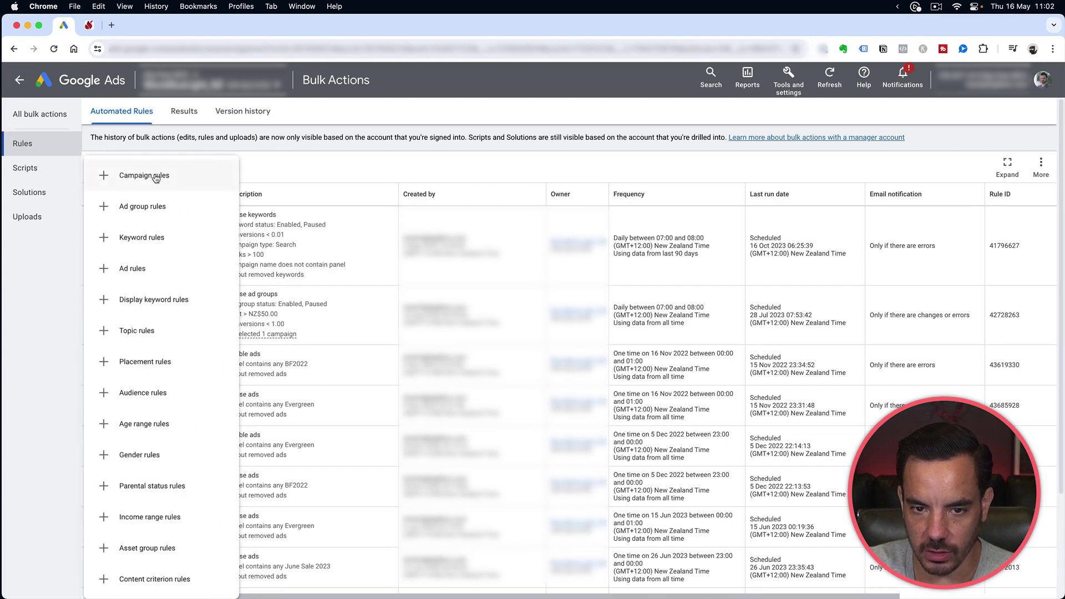
click(156, 177)
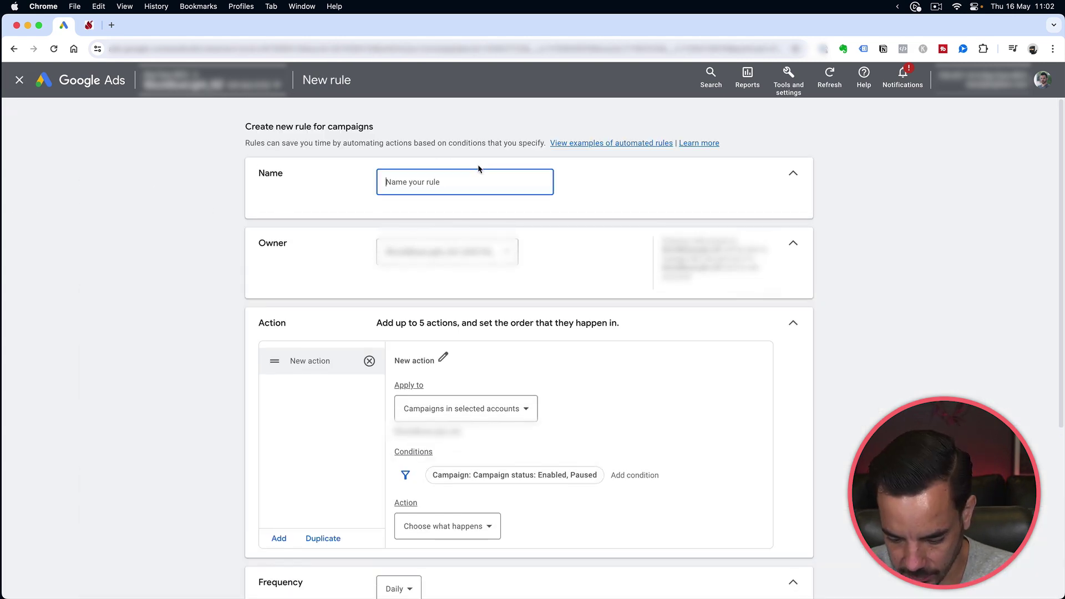
text(Monthly budget for )
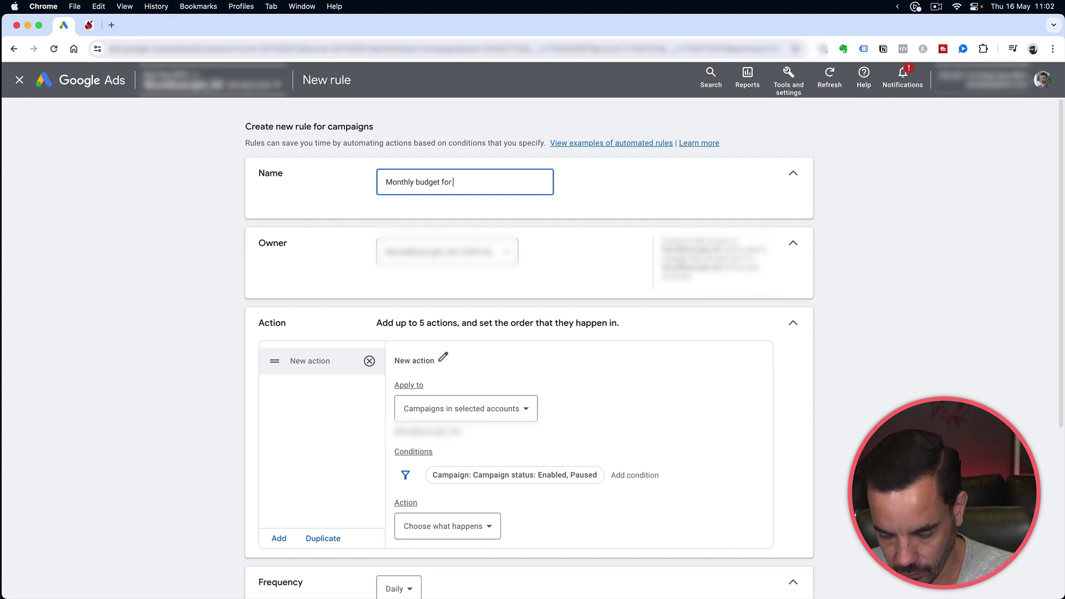
text(campaigns)
scroll(442, 373, down, 2)
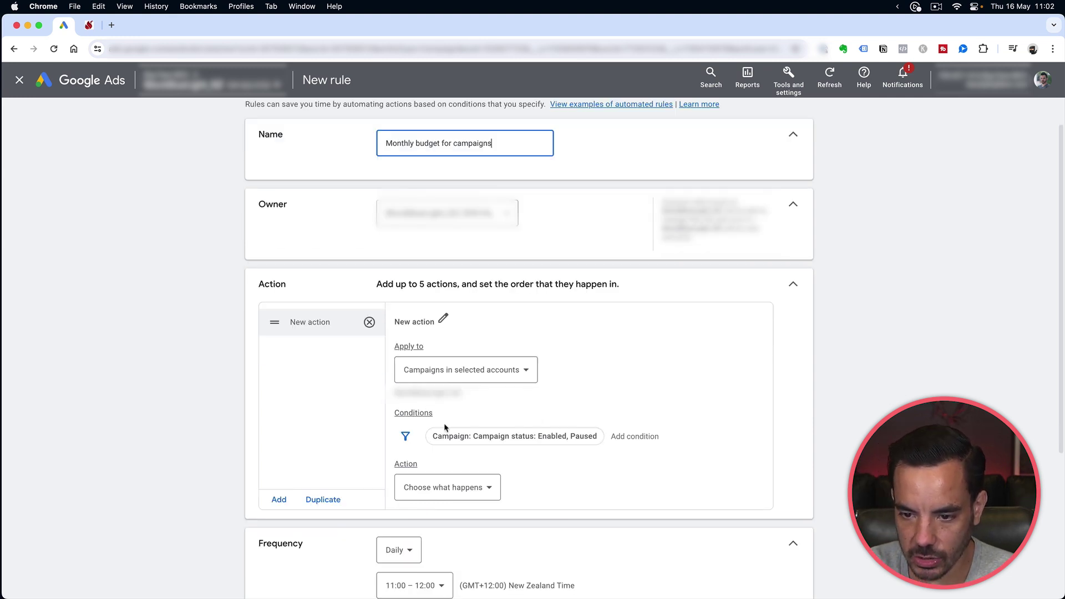
Apply the rule to the Discovery - BF - AU, NZ and UK campaigns.
click(505, 372)
click(465, 438)
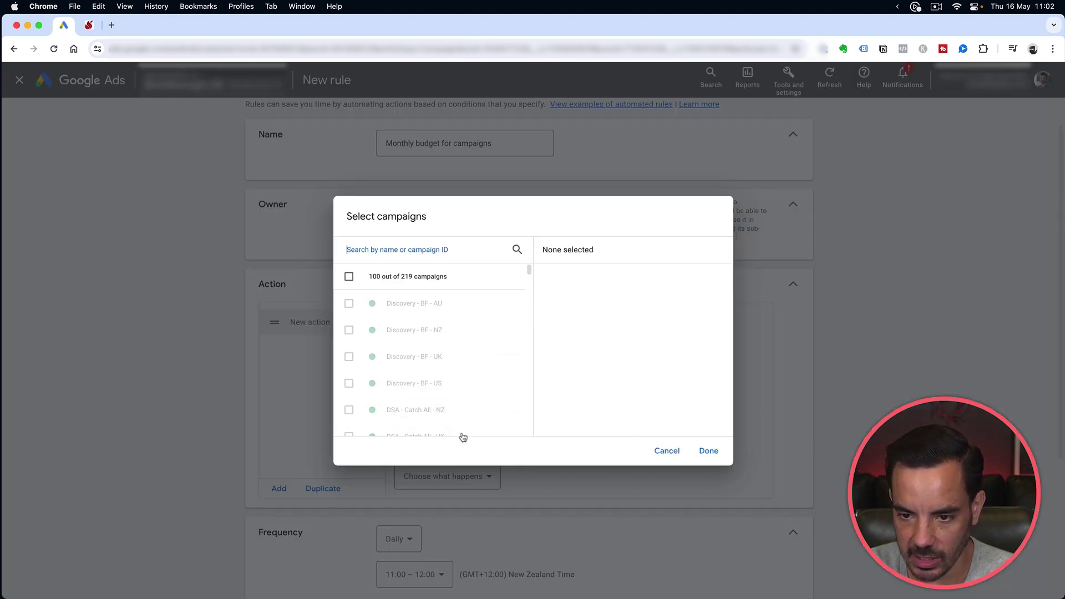
click(349, 303)
click(349, 330)
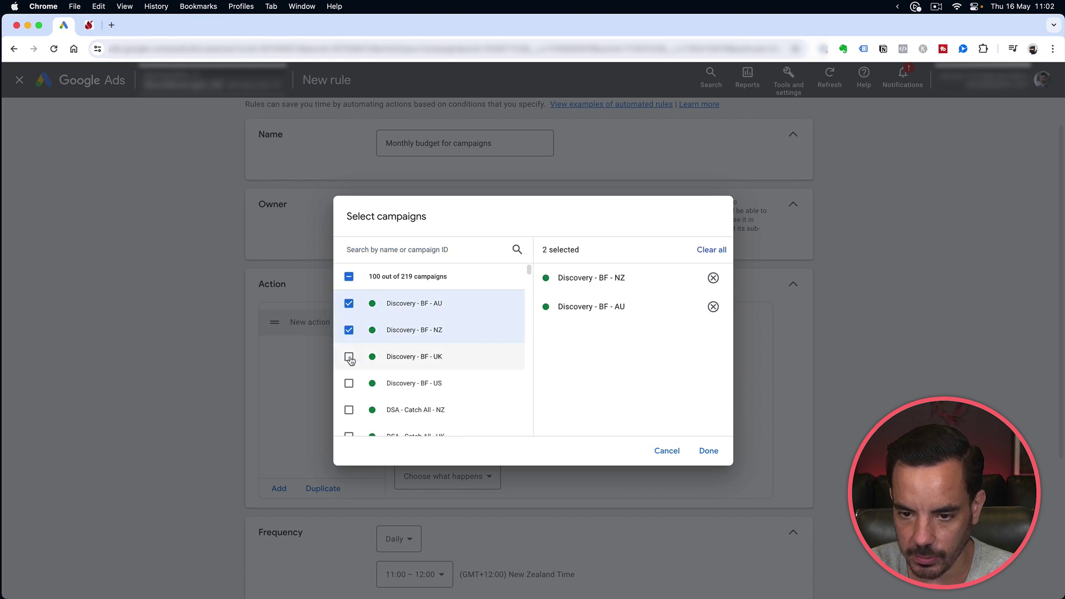
click(349, 357)
click(708, 450)
Add the condition Campaign: Cost > NZ$10,000.00.
click(631, 336)
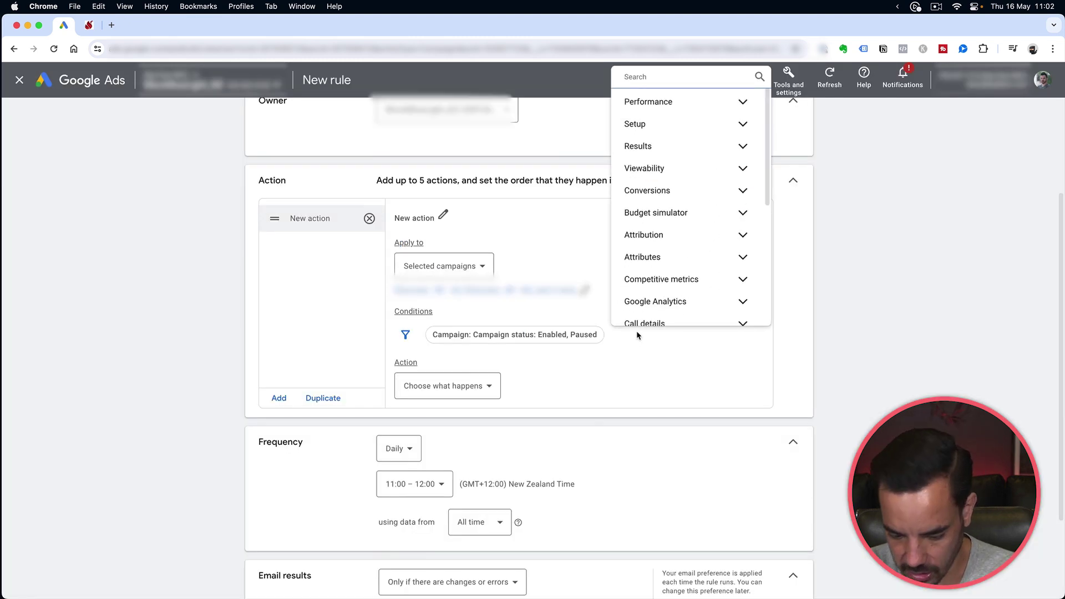
text(cost)
click(638, 259)
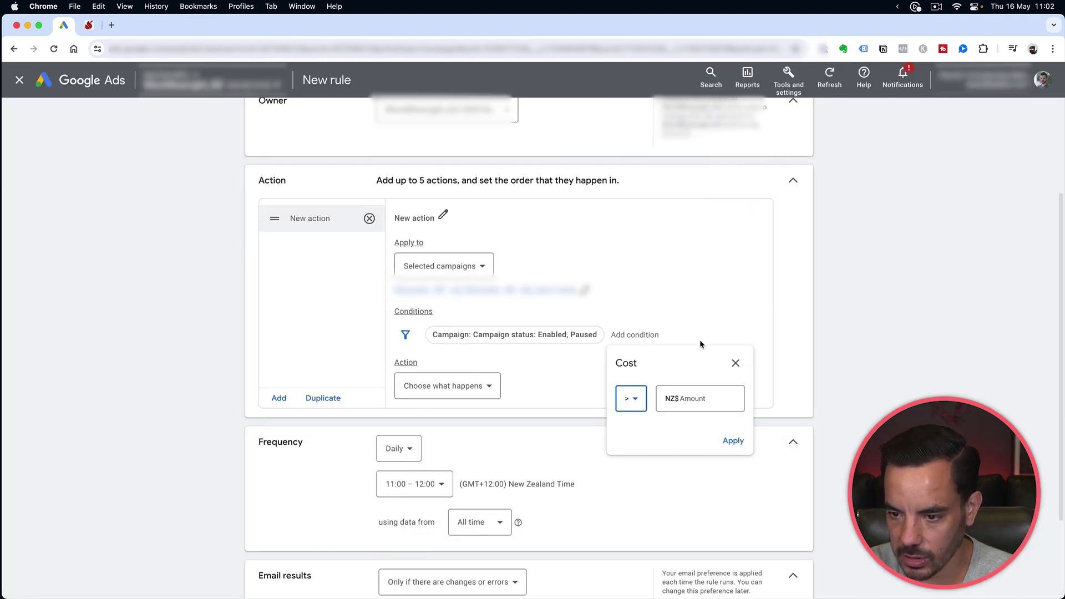
click(709, 398)
text(10)
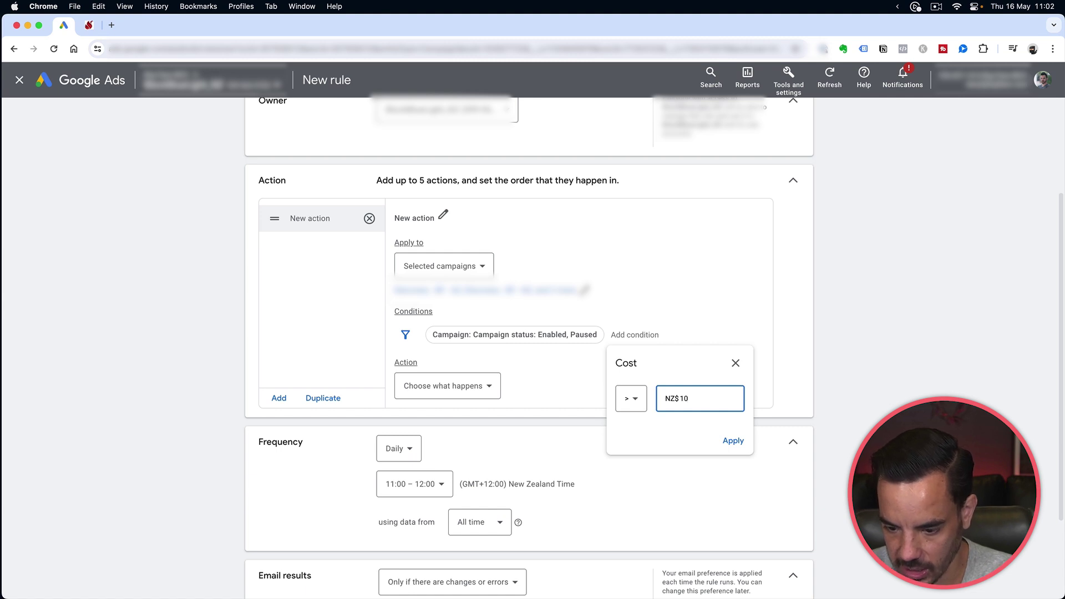
text(,000)
click(731, 442)
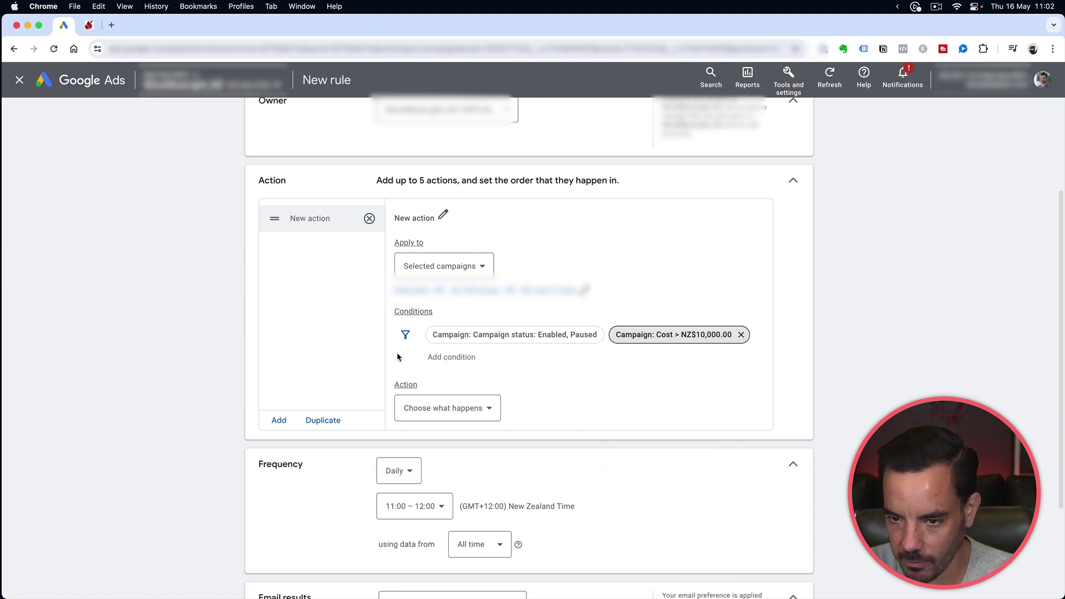
Set the rule's action to Pause campaigns.
scroll(512, 399, down, 1)
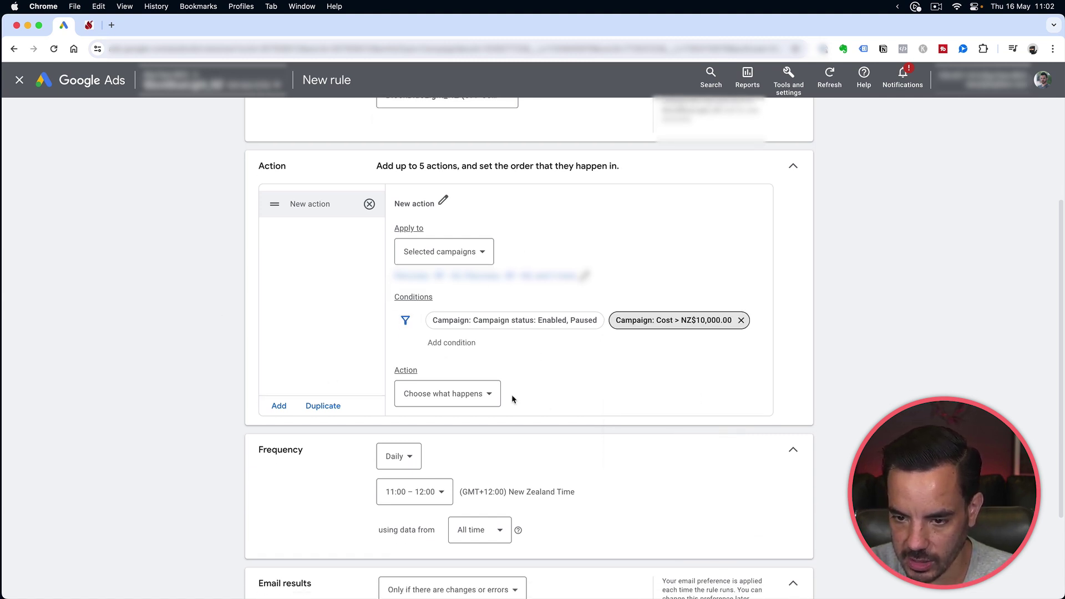
click(471, 393)
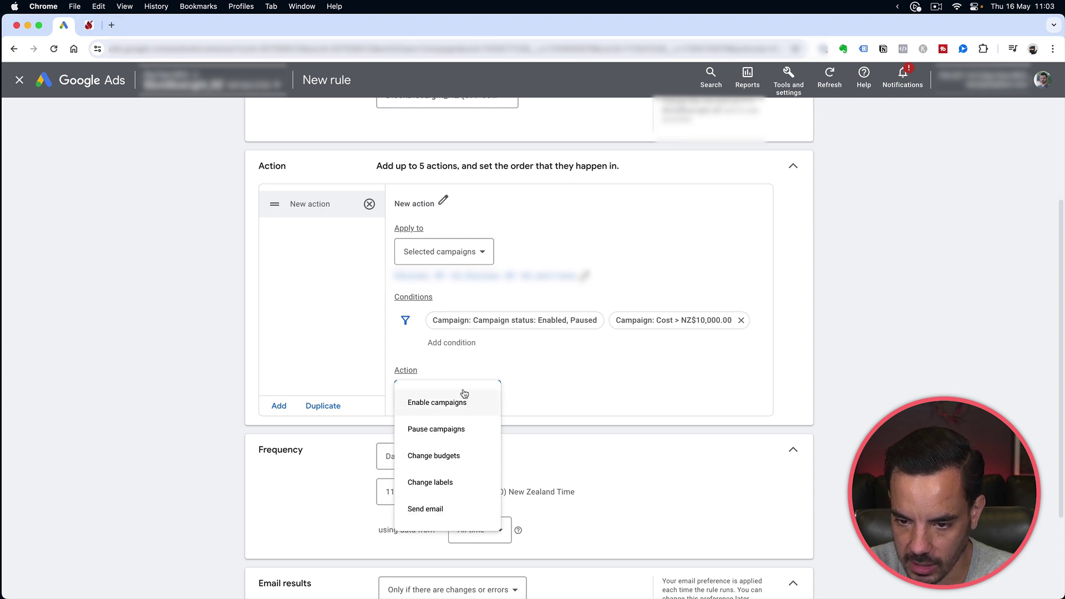
click(451, 434)
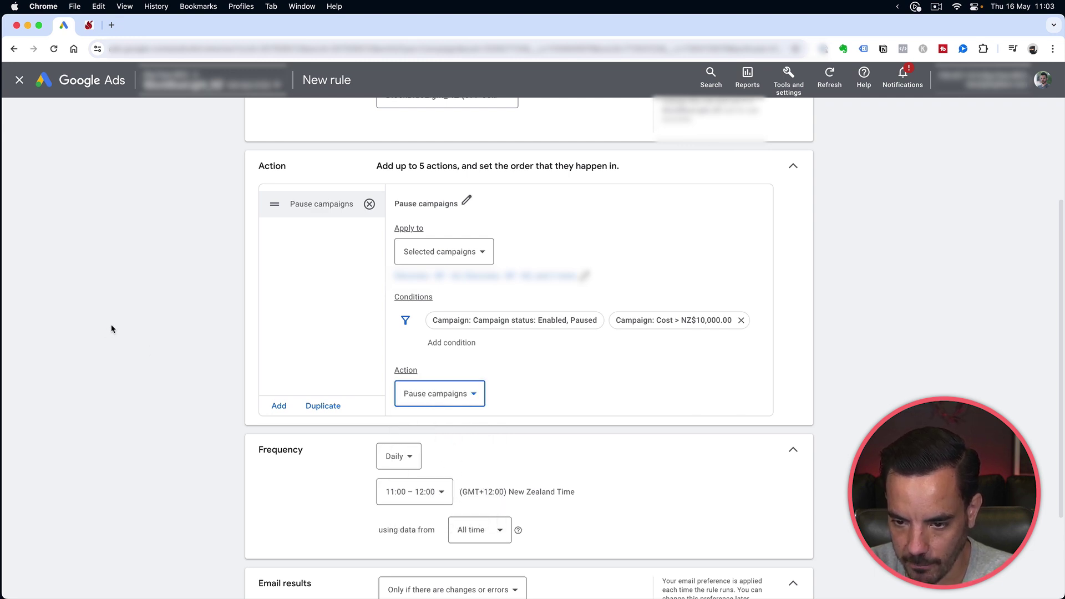
scroll(183, 317, down, 5)
Run the monthly budget rule Hourly, using data from This month instead of All time.
click(409, 338)
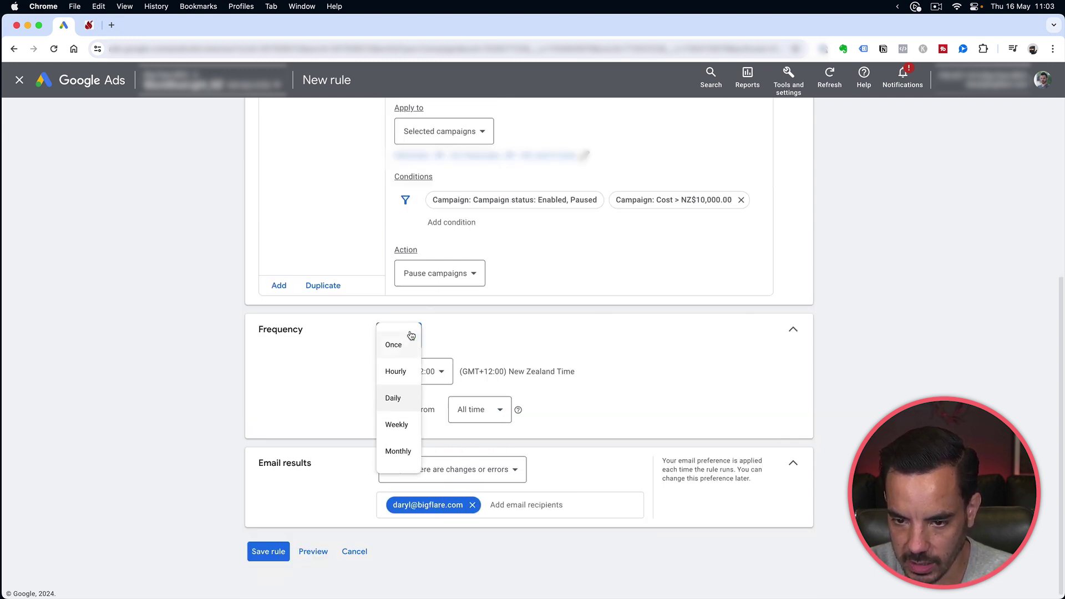
click(396, 371)
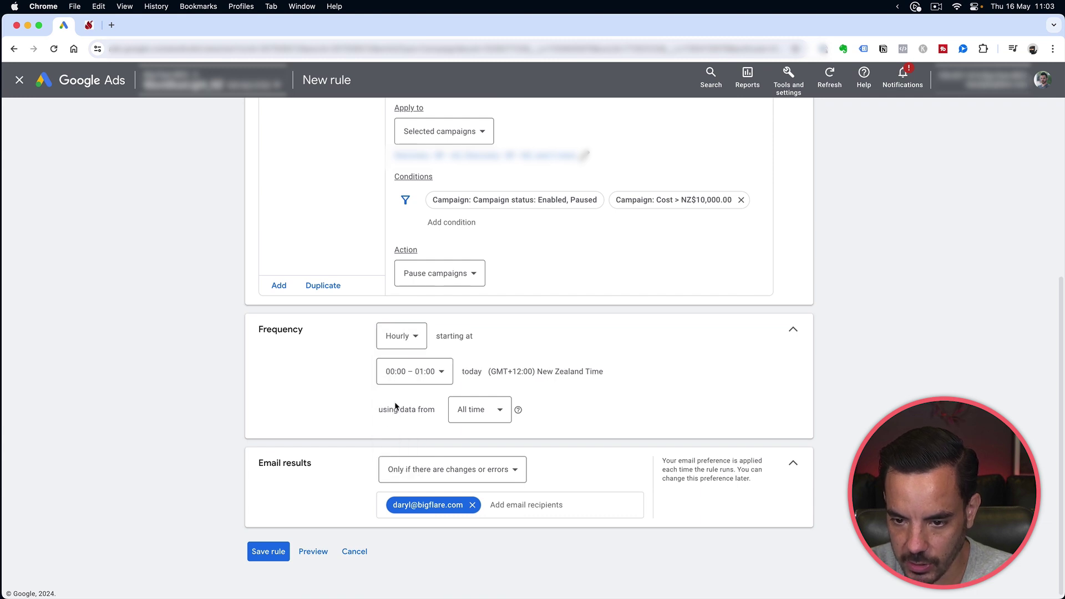
click(497, 409)
click(477, 246)
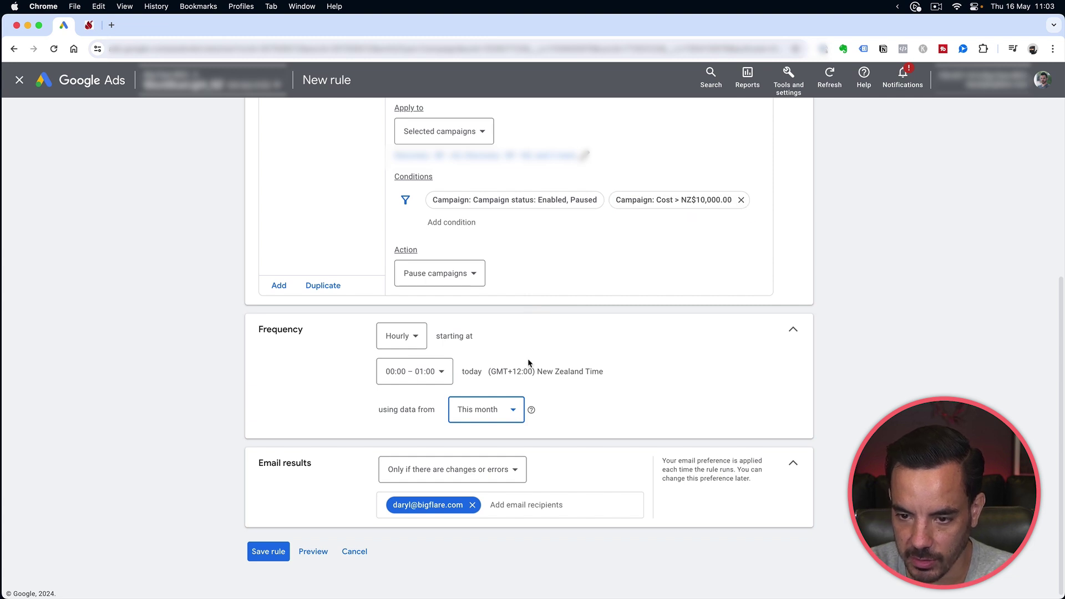
scroll(528, 364, down, 1)
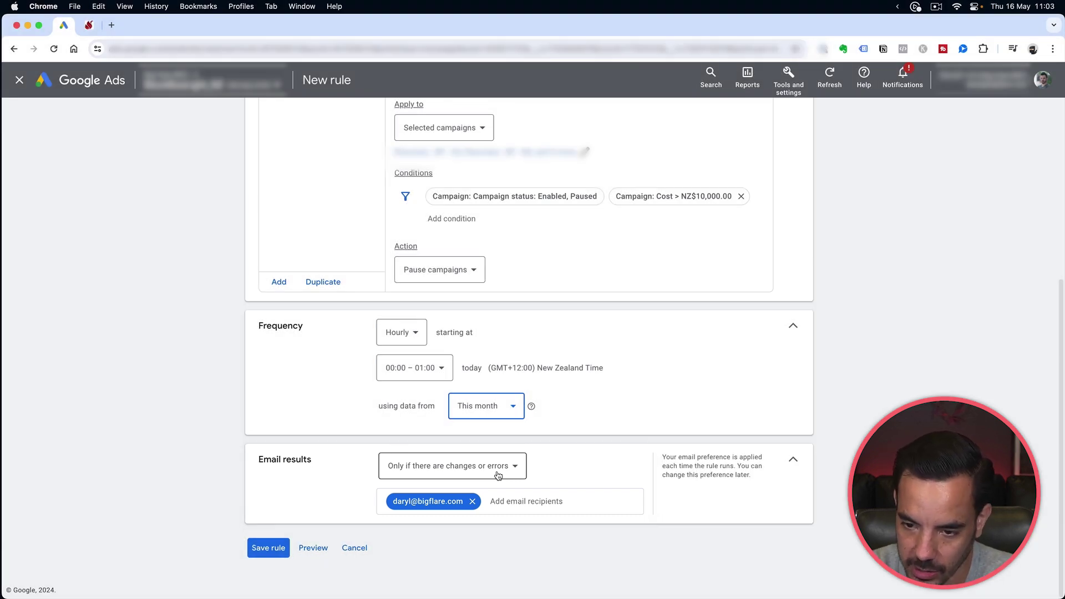
scroll(499, 475, up, 2)
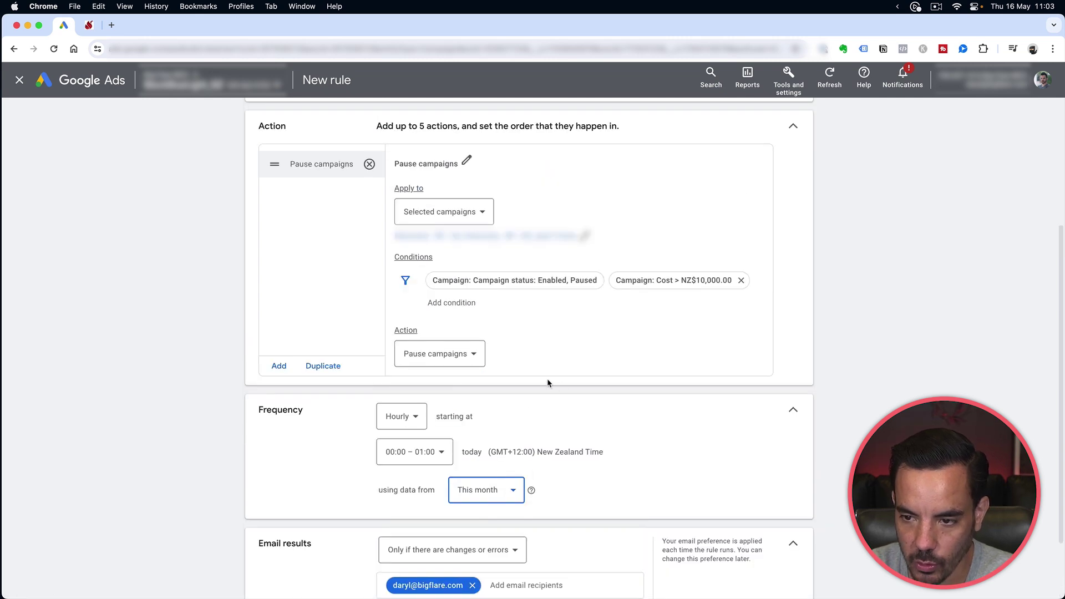
scroll(546, 384, up, 1)
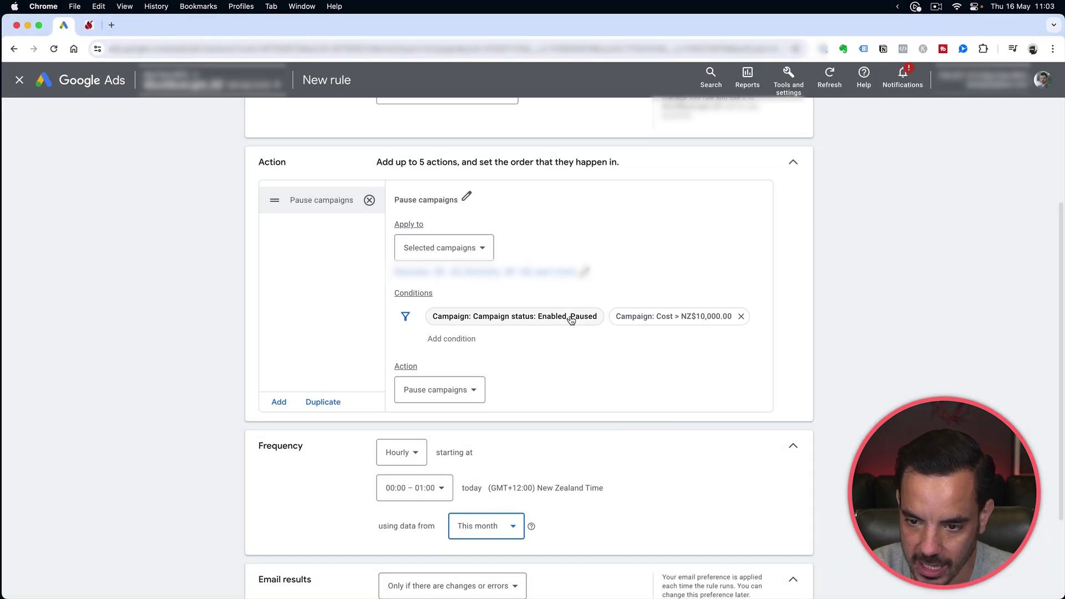
scroll(571, 320, down, 3)
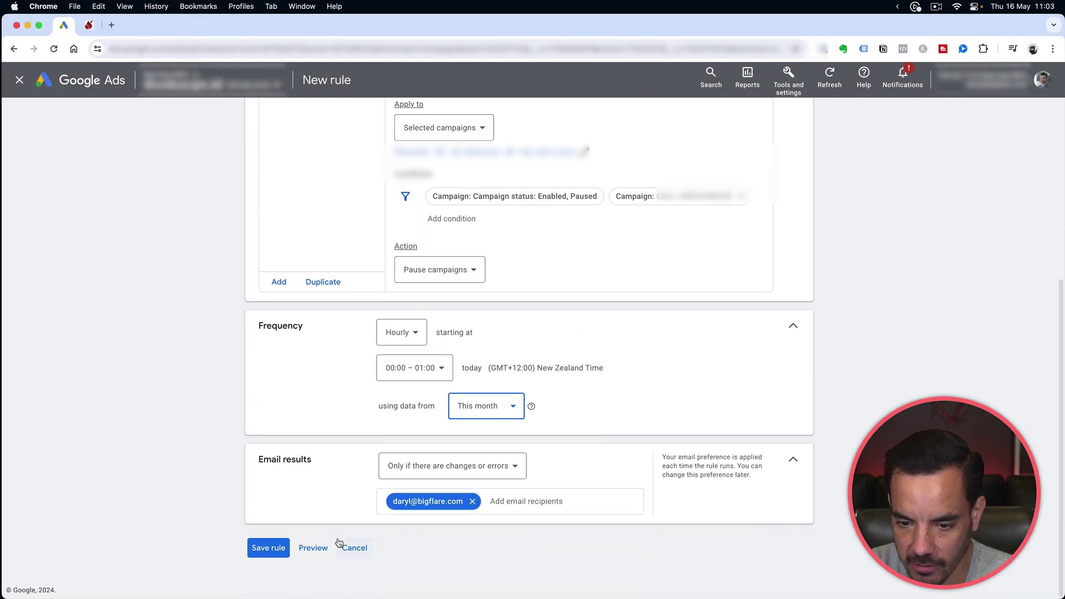
scroll(439, 416, up, 5)
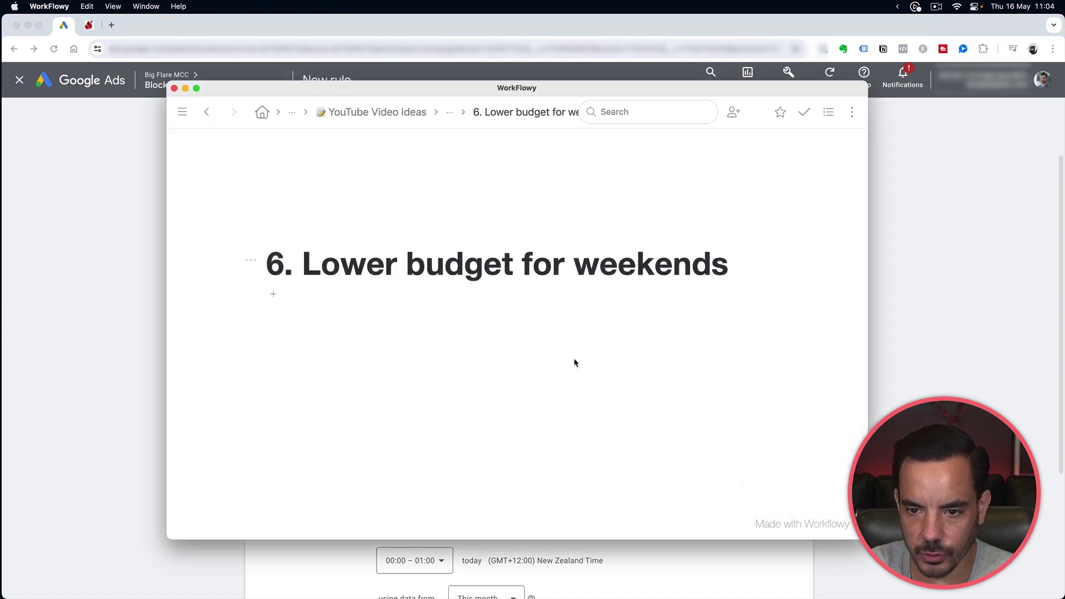
Close the monthly budget rule and start a new Campaign rule from Automated Rules.
click(42, 264)
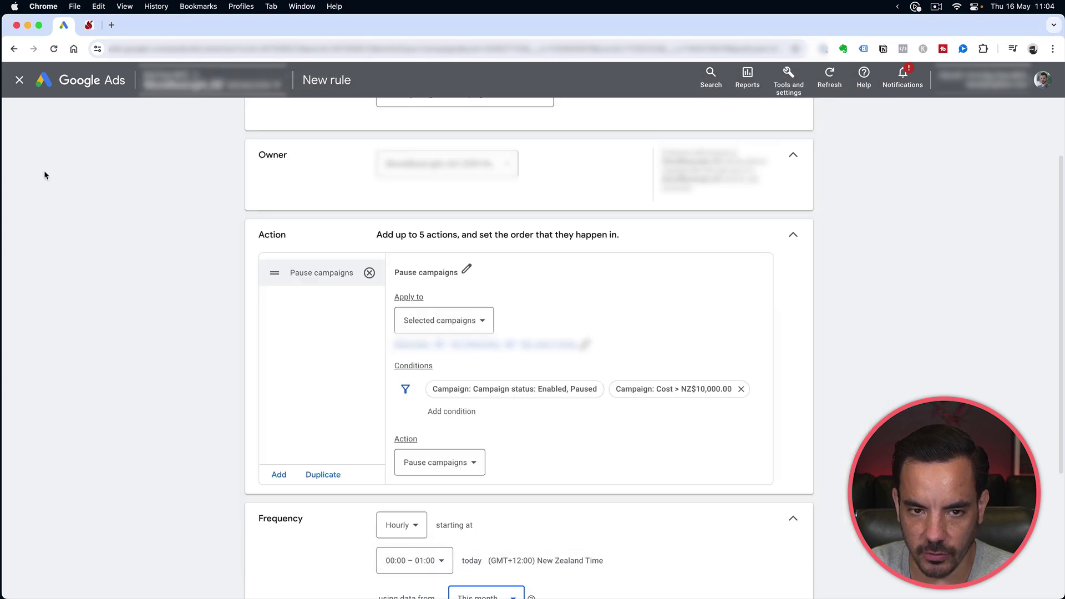
click(19, 80)
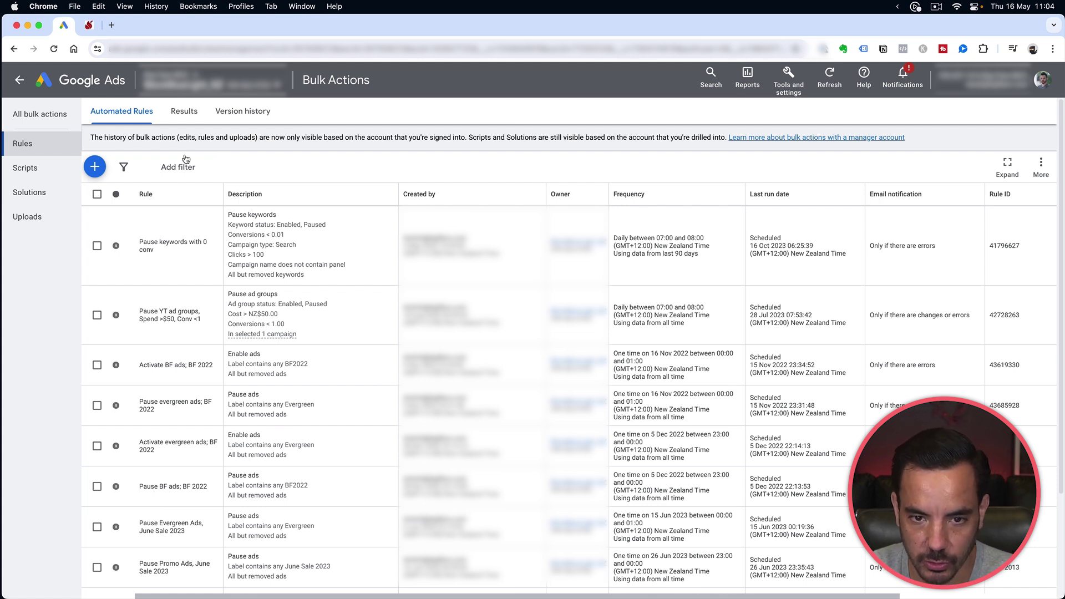
click(104, 170)
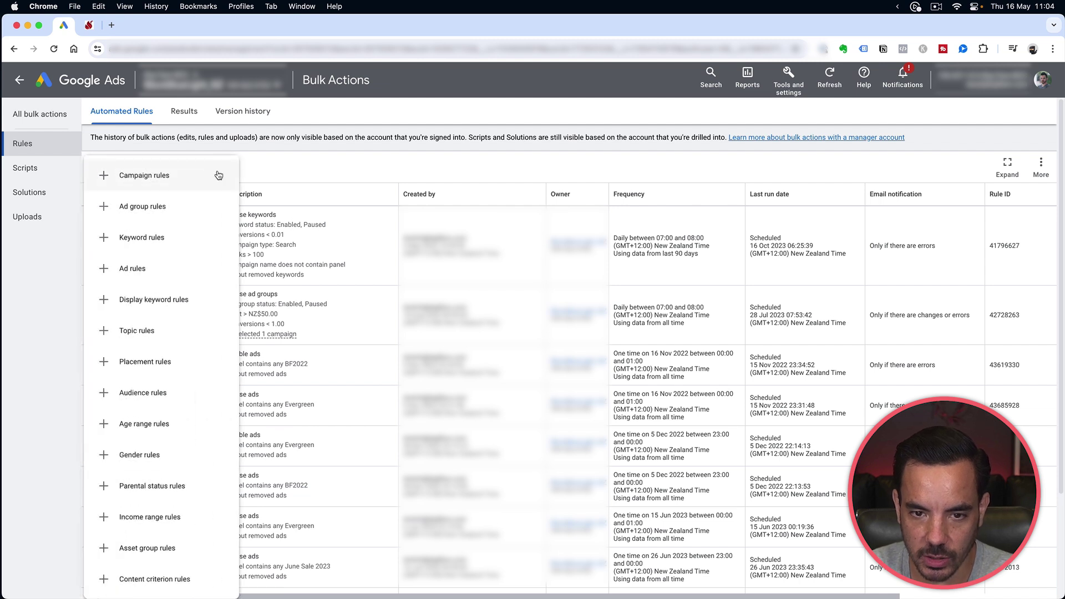
click(217, 176)
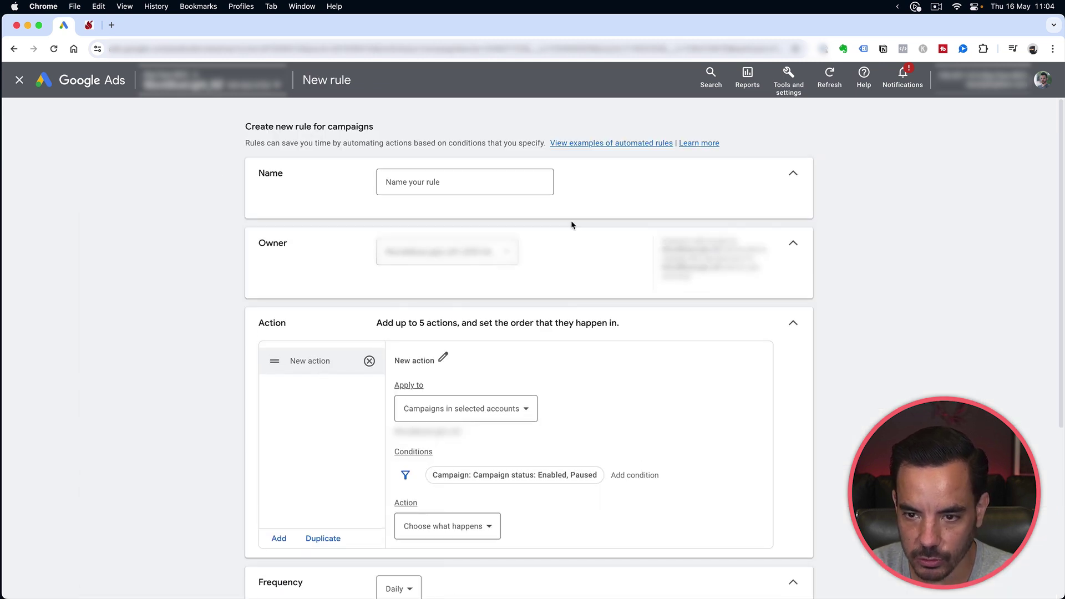
Name the rule 'Lower budget on weekend' and apply it to one selected campaign.
click(528, 179)
text(Lower budget on weekend)
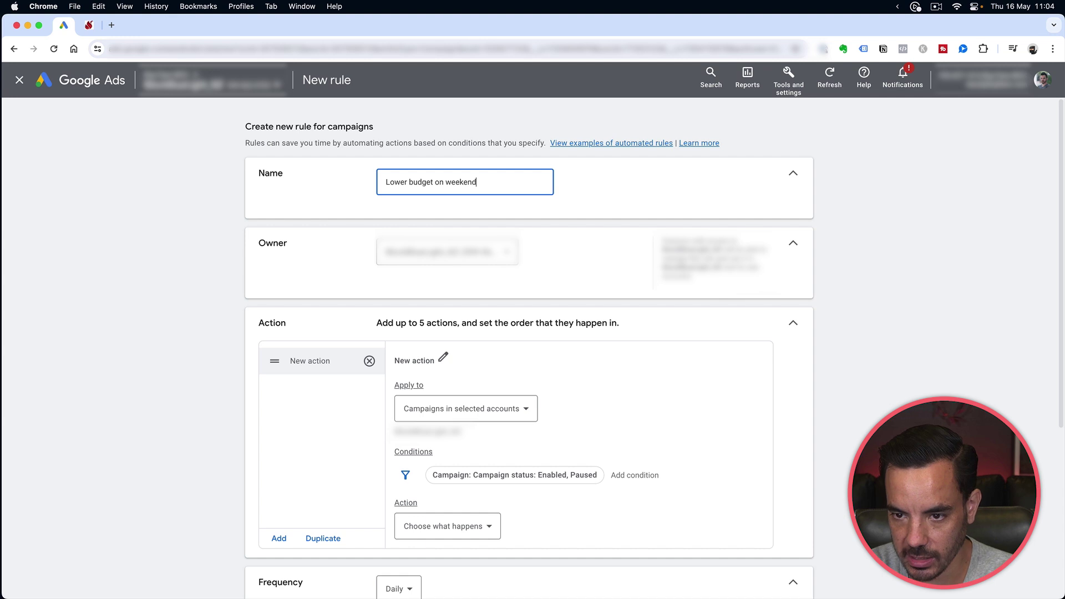
scroll(497, 255, down, 2)
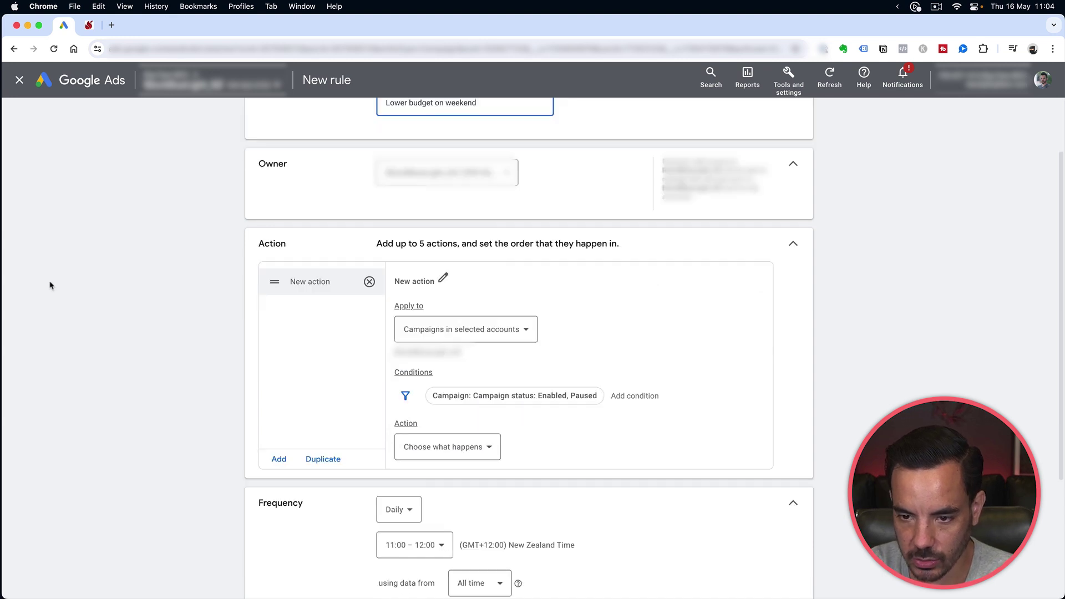
click(460, 331)
click(470, 392)
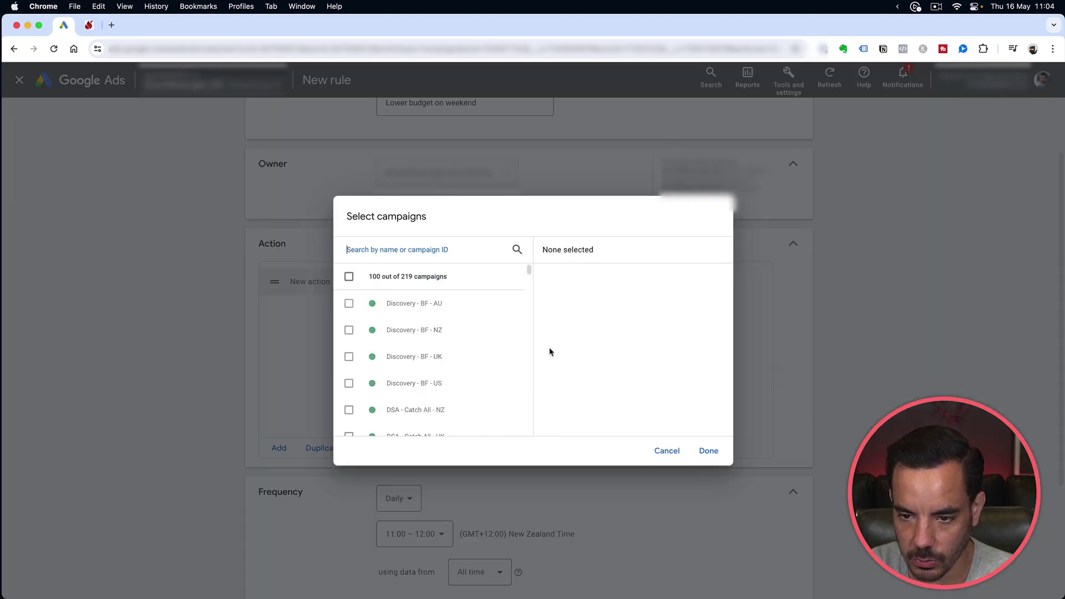
click(348, 302)
click(709, 449)
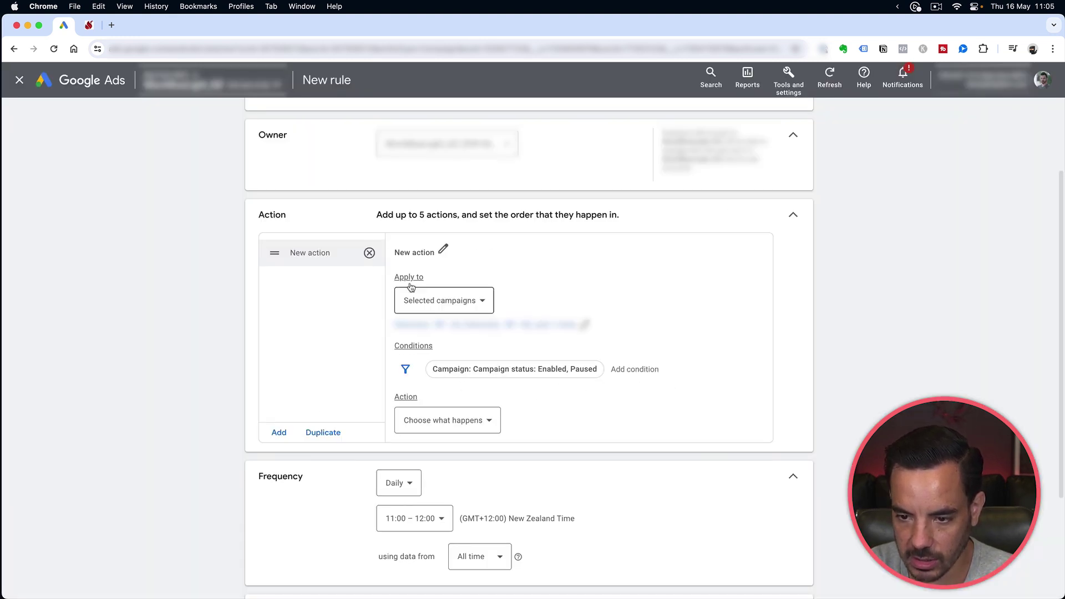
Make the rule change budgets by decreasing them 50%.
click(455, 426)
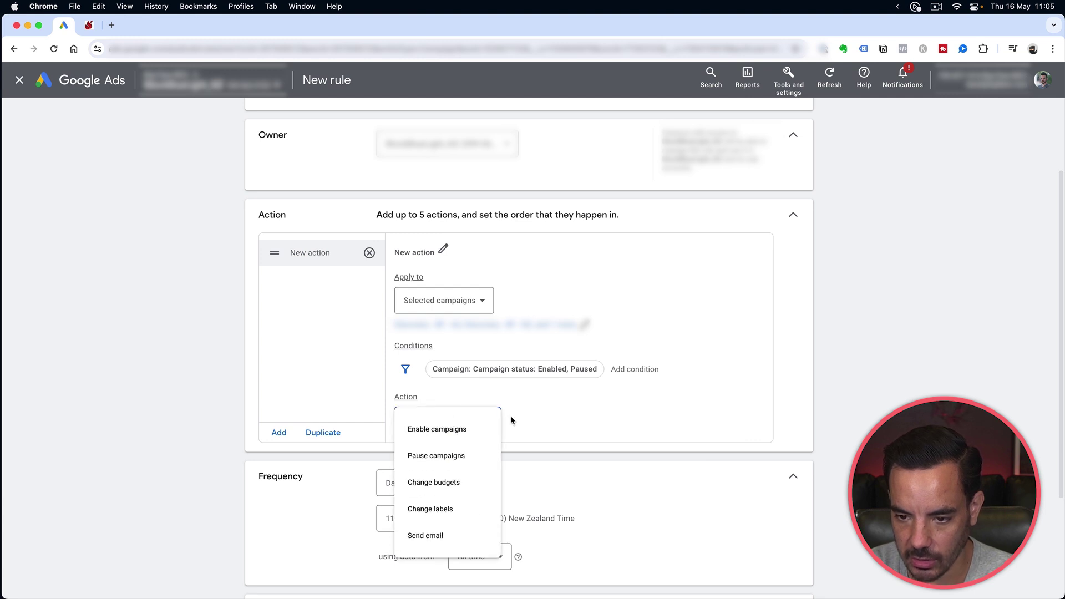
click(434, 482)
scroll(509, 388, down, 3)
click(442, 368)
click(439, 405)
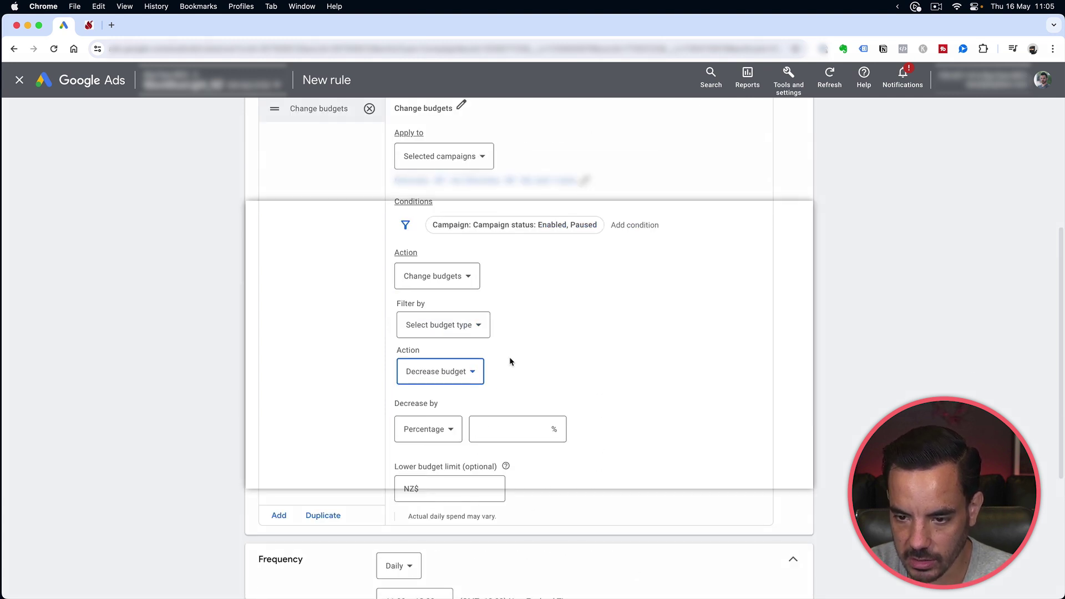
click(506, 386)
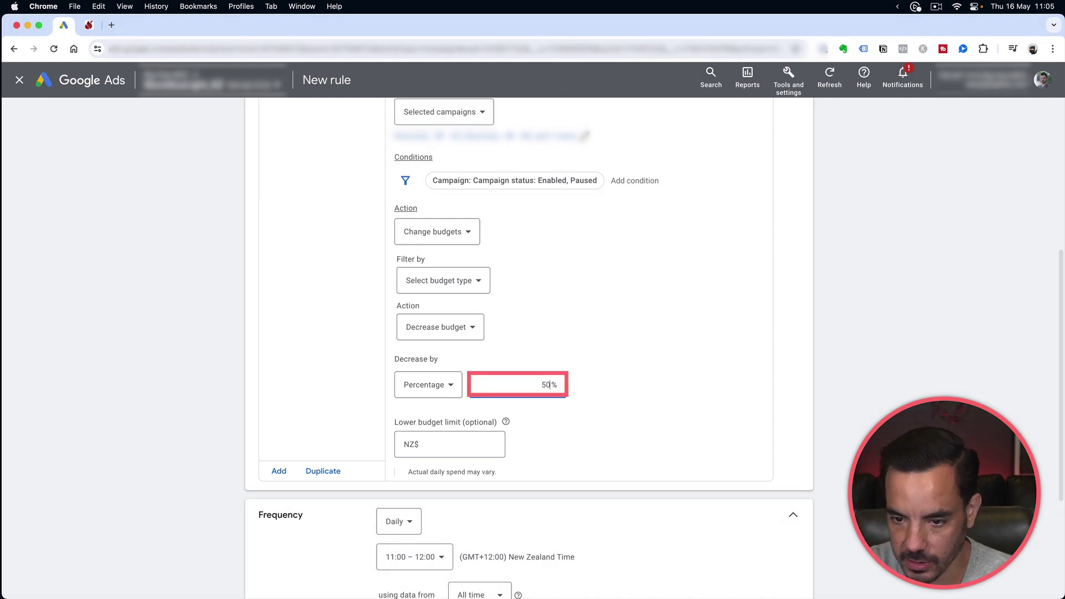
click(639, 349)
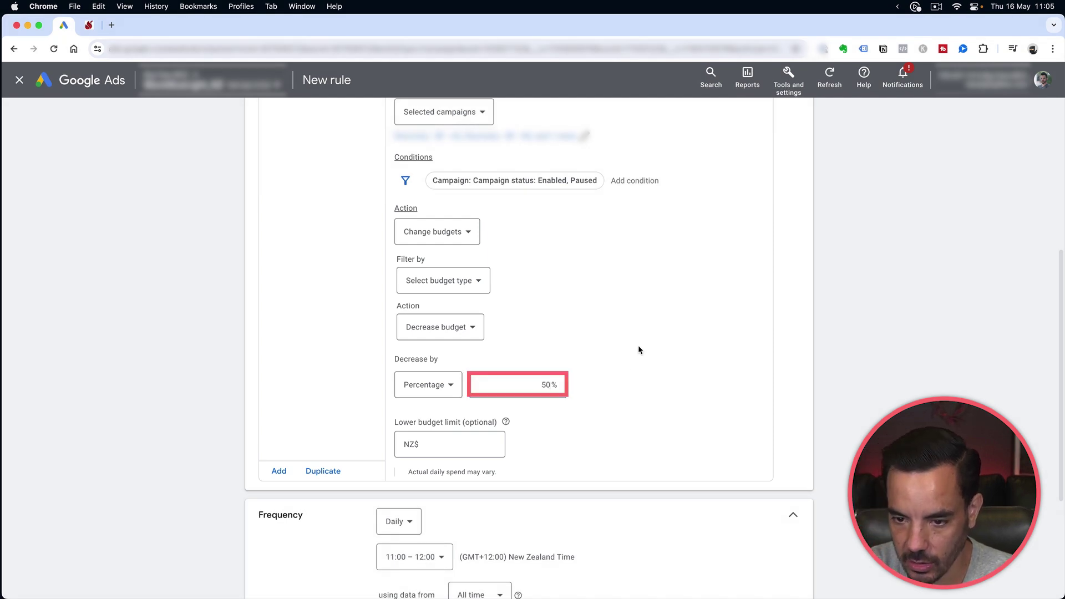
scroll(597, 401, down, 5)
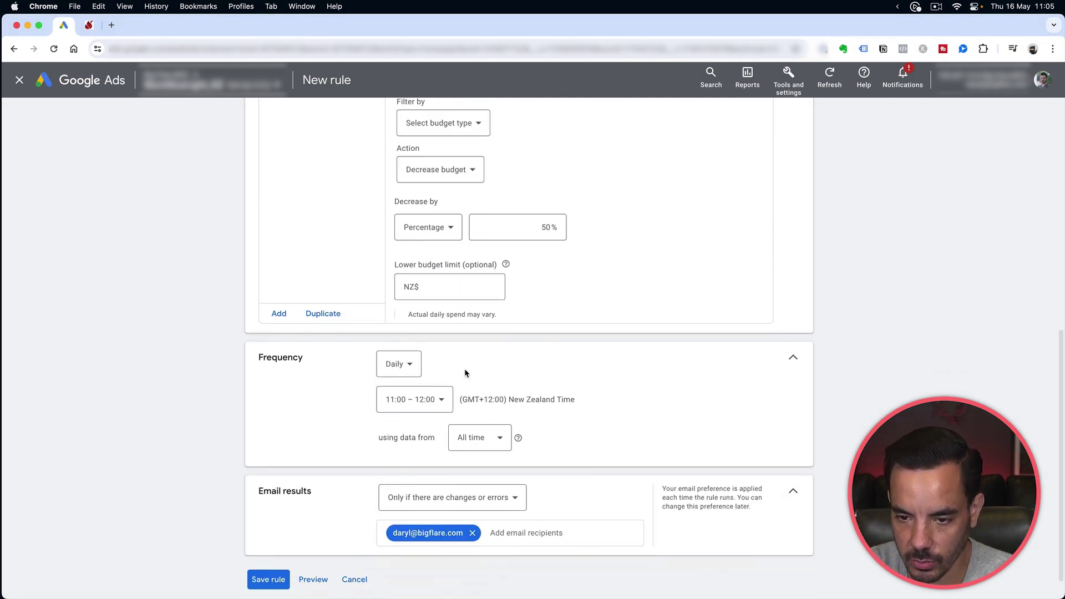
Schedule the rule Weekly on Saturday, 00:00–01:00, and review the finished rule.
click(408, 362)
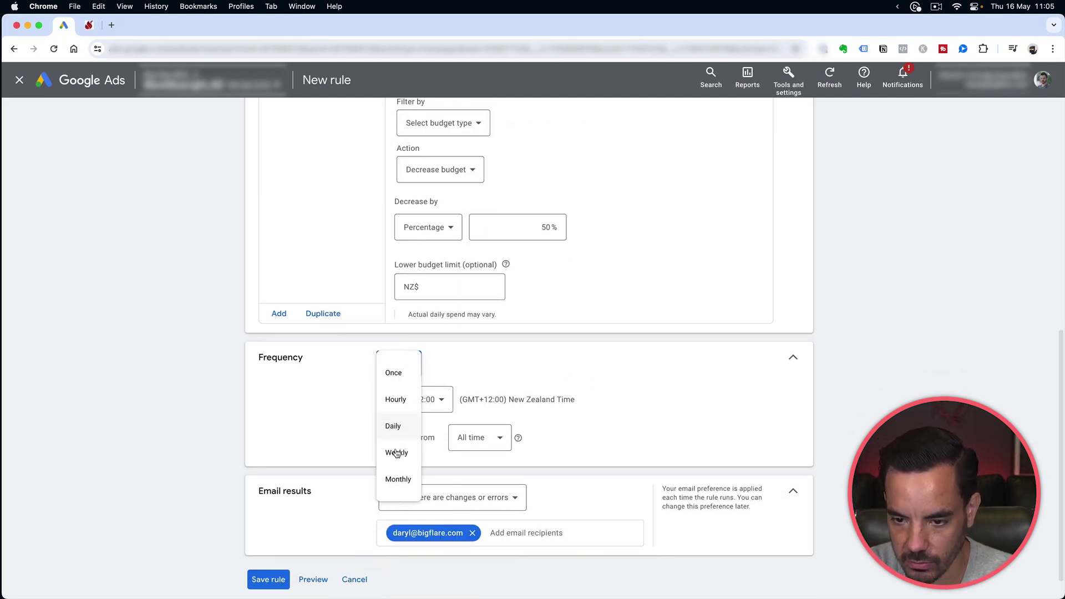
click(397, 452)
click(401, 397)
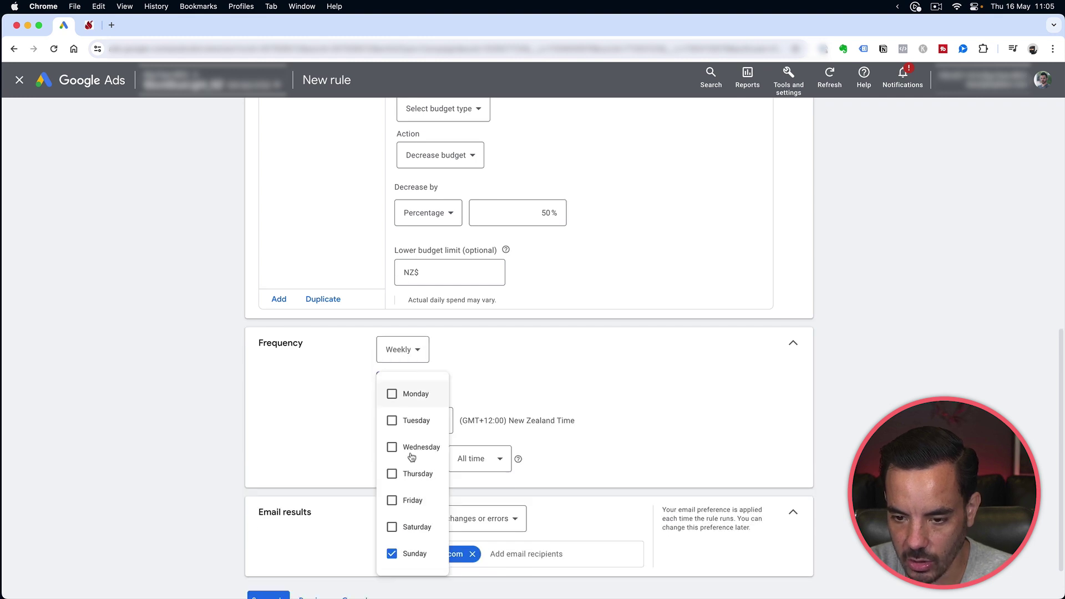
click(409, 528)
click(415, 420)
click(473, 415)
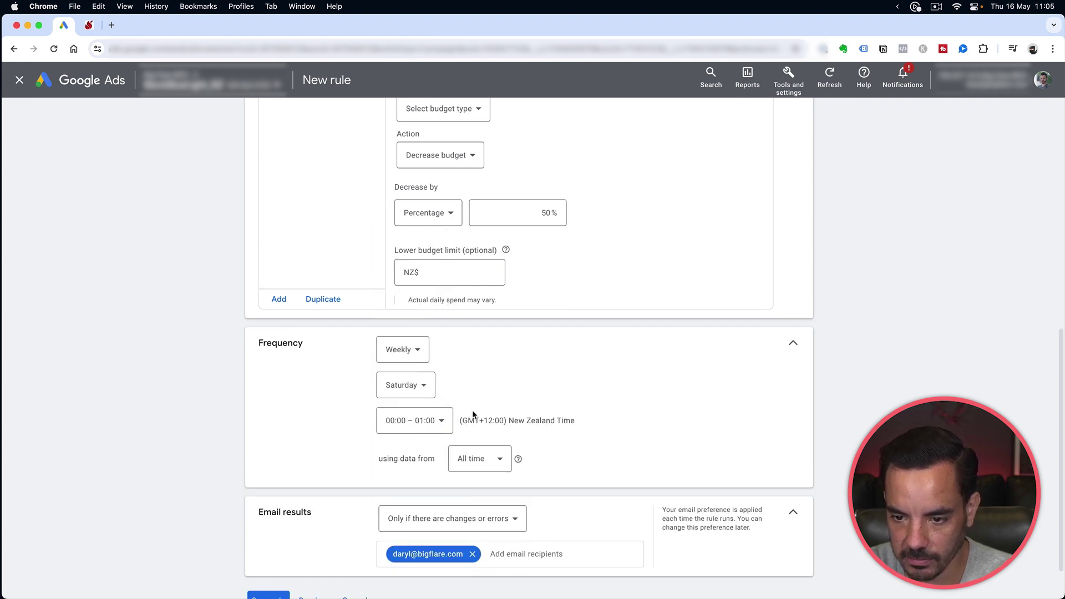
scroll(473, 415, down, 1)
scroll(581, 338, up, 4)
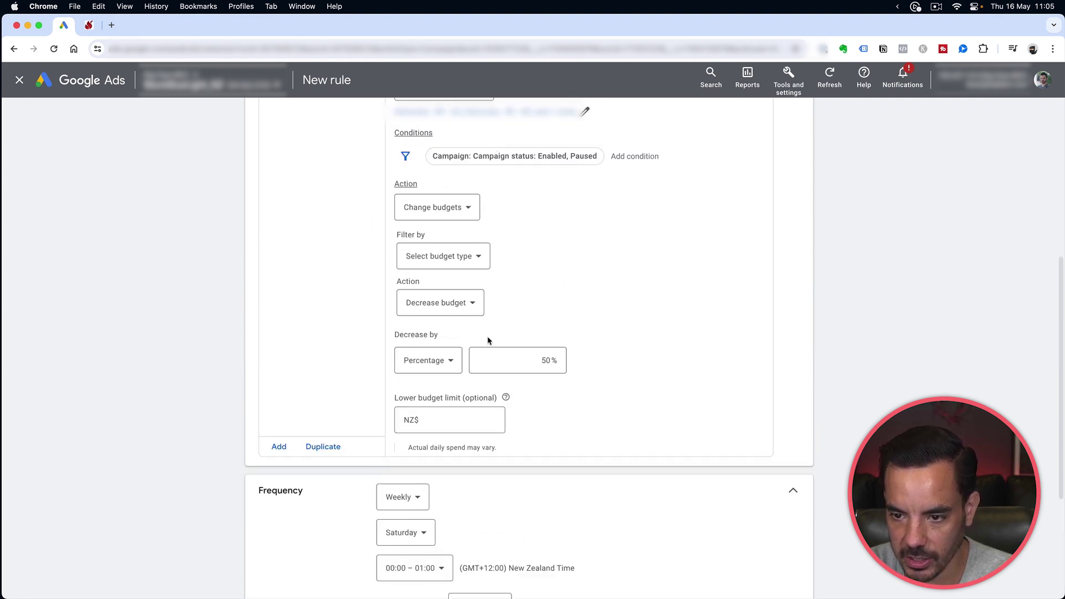
scroll(573, 371, down, 4)
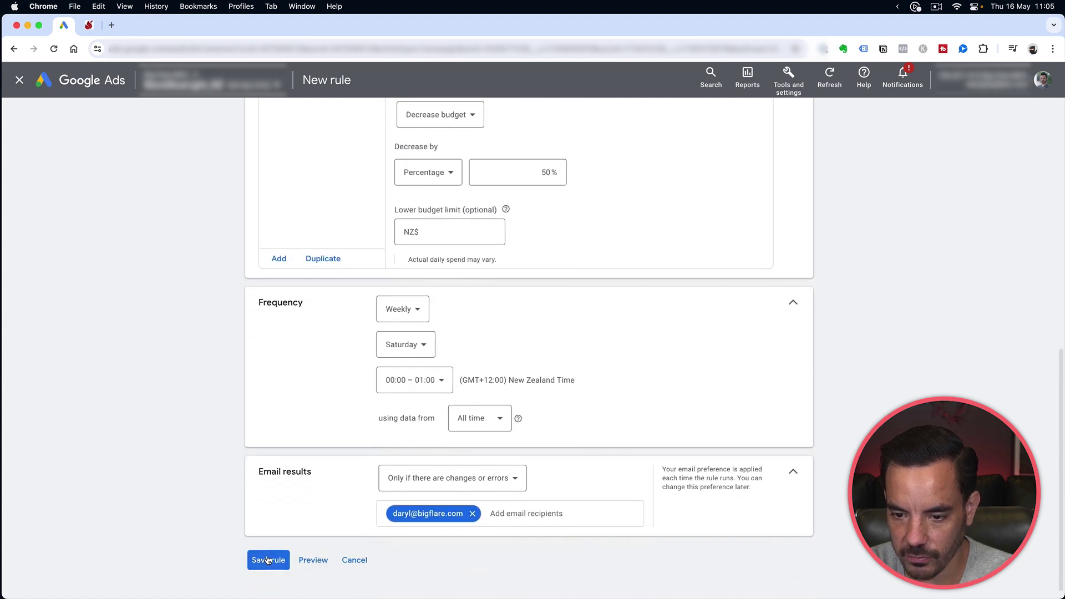
scroll(567, 430, up, 5)
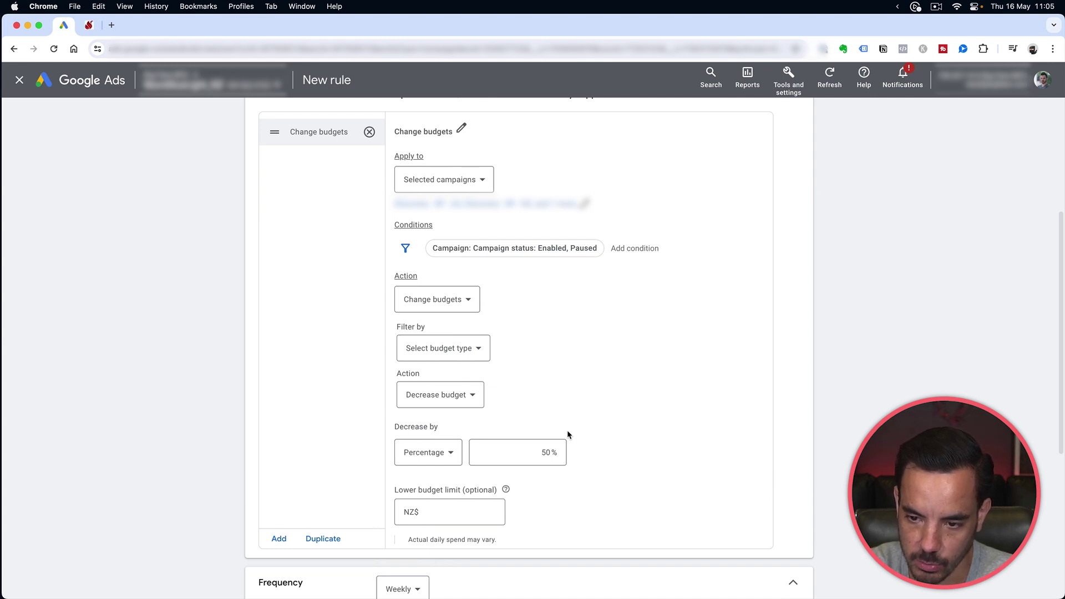
scroll(365, 436, up, 1)
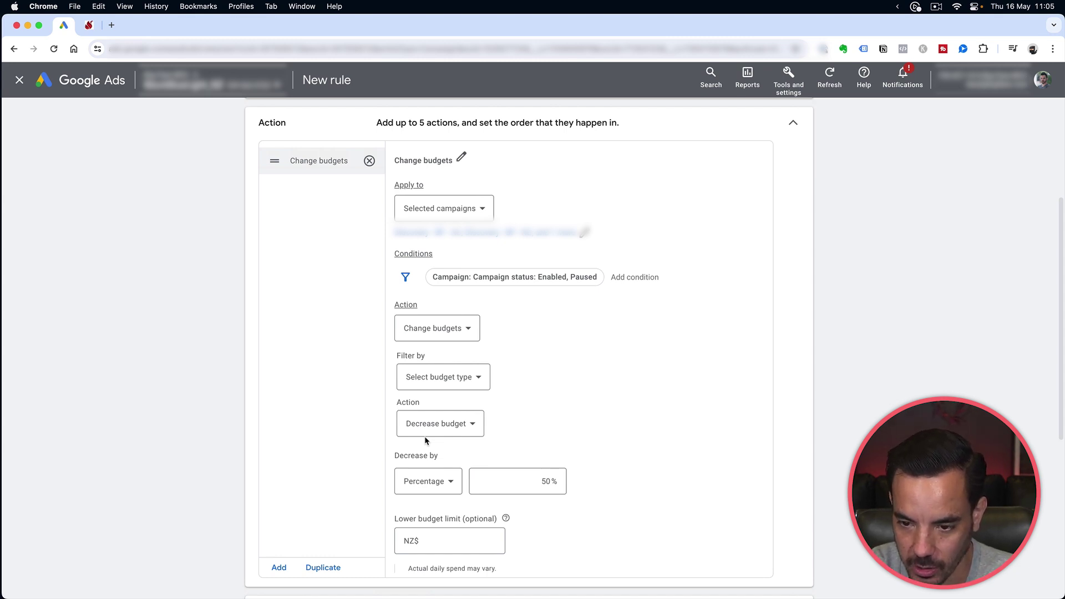
scroll(425, 438, down, 10)
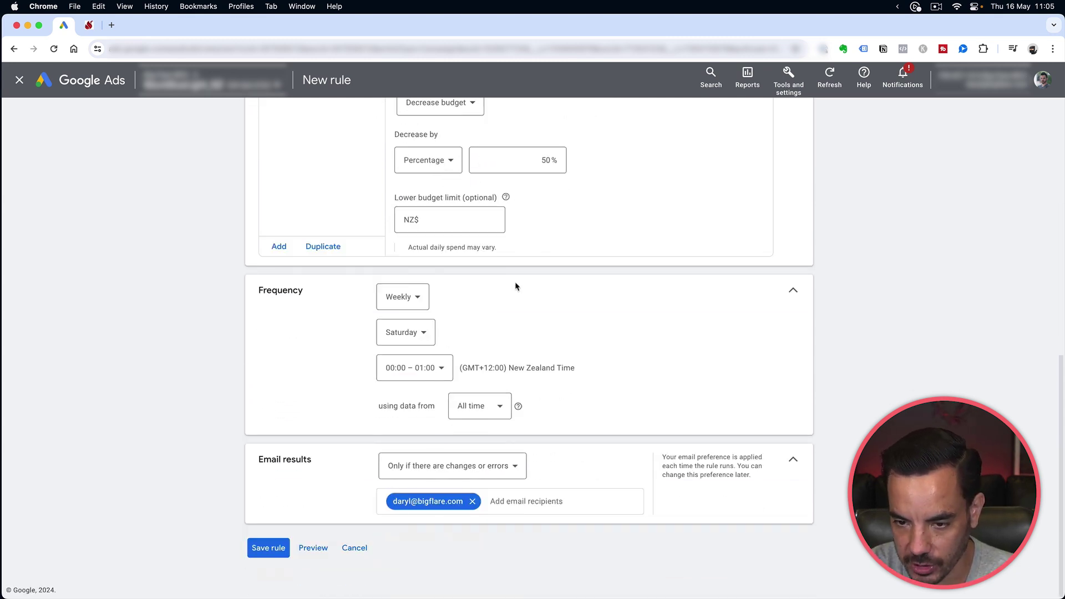
scroll(461, 351, up, 5)
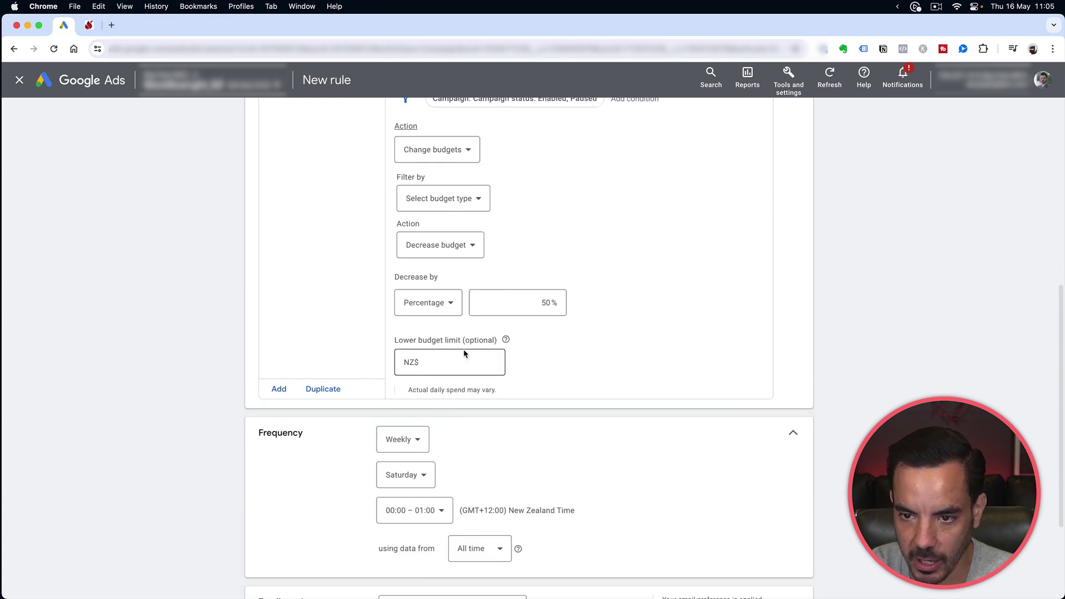
scroll(464, 354, up, 13)
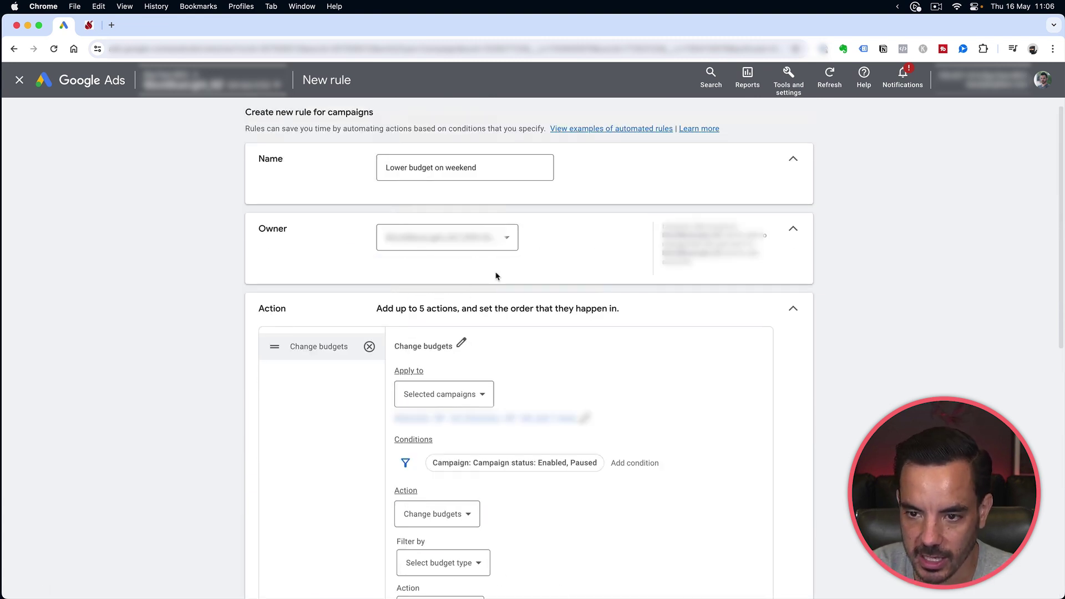
Leave the weekend rule and start another new campaign rule, ready to name.
key(super+Tab)
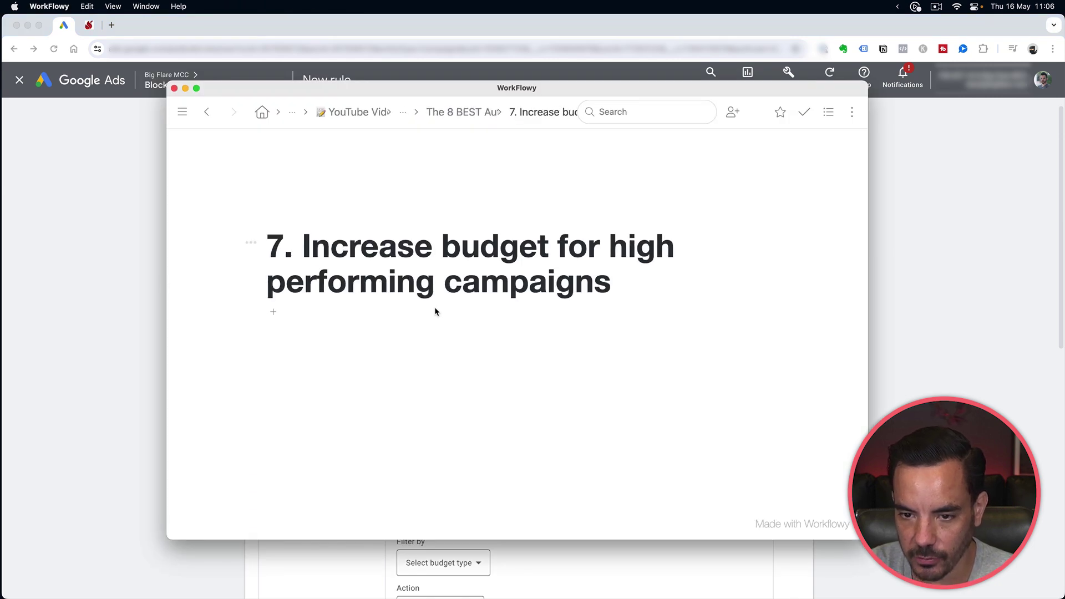
click(105, 234)
click(17, 81)
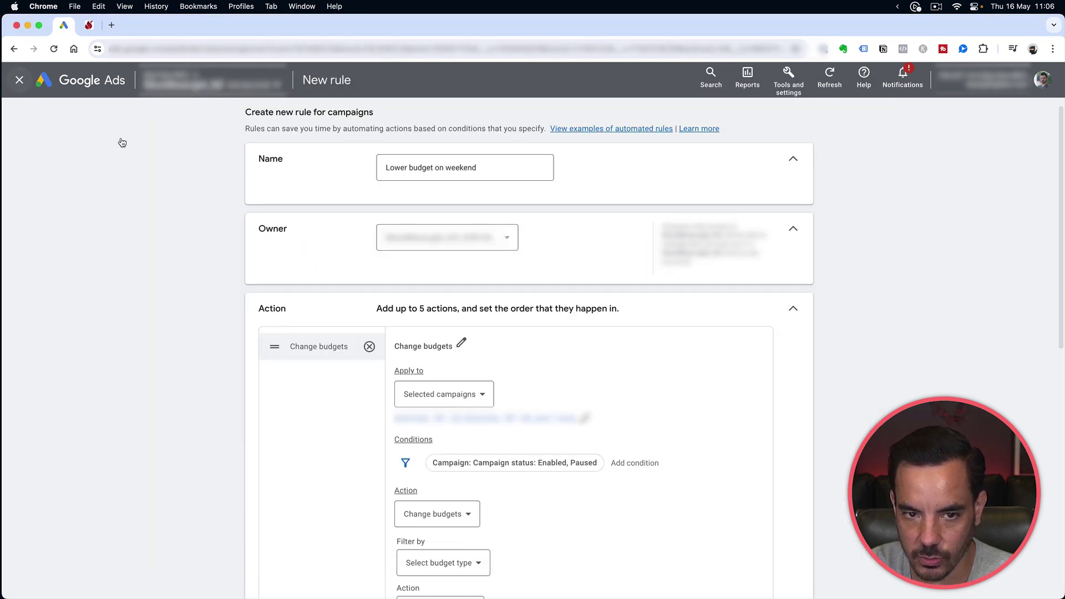
click(95, 170)
click(151, 177)
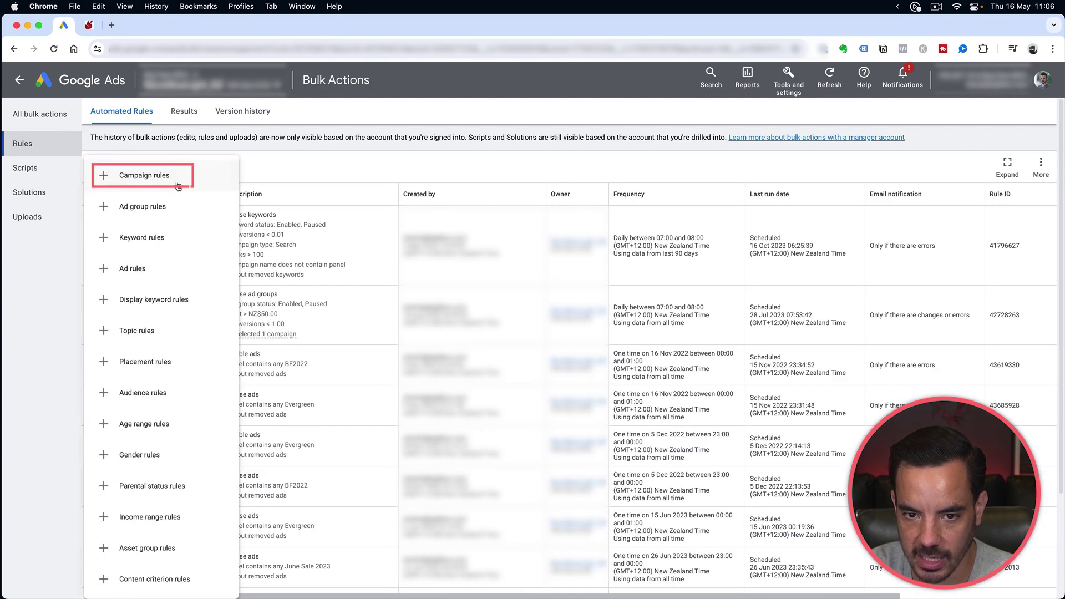
click(449, 181)
Name the rule 'Increase budgets for high performing campaigns'.
text(Increas)
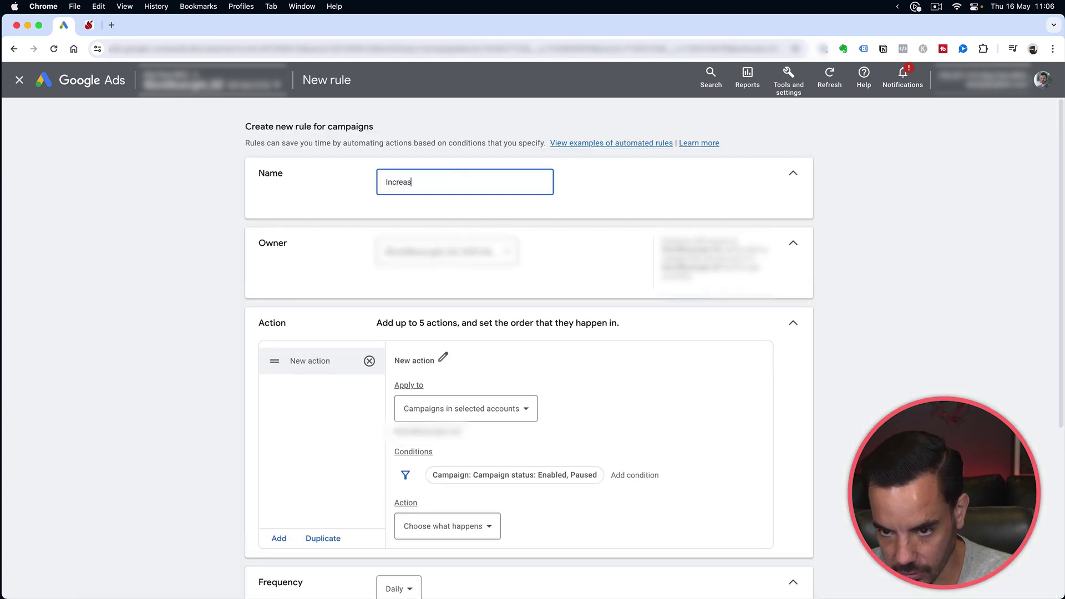
text(e budgets for high performing campai)
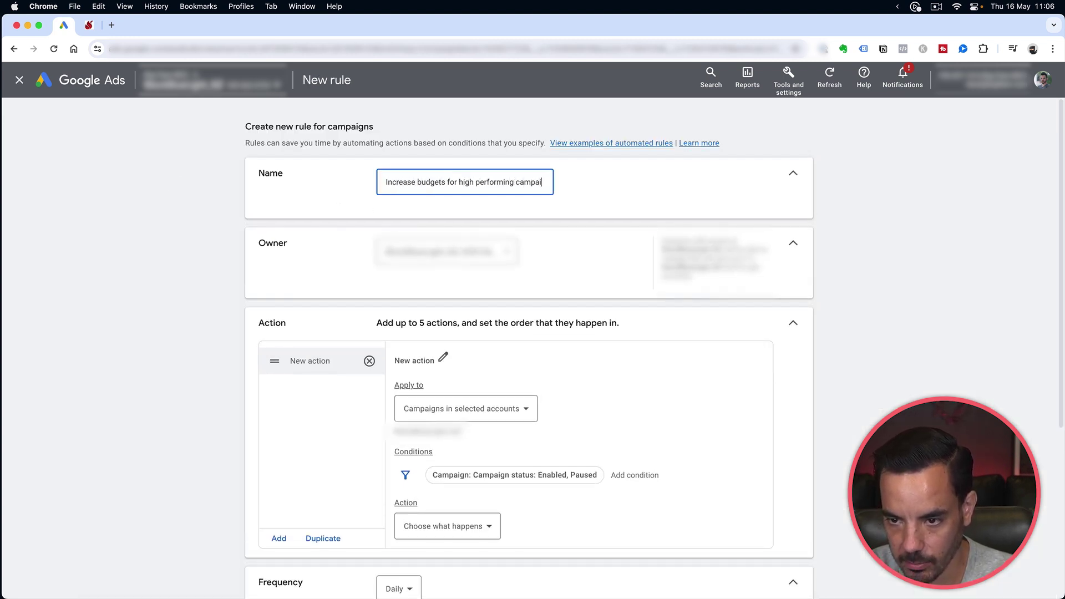
text(gns)
click(174, 304)
scroll(174, 305, down, 2)
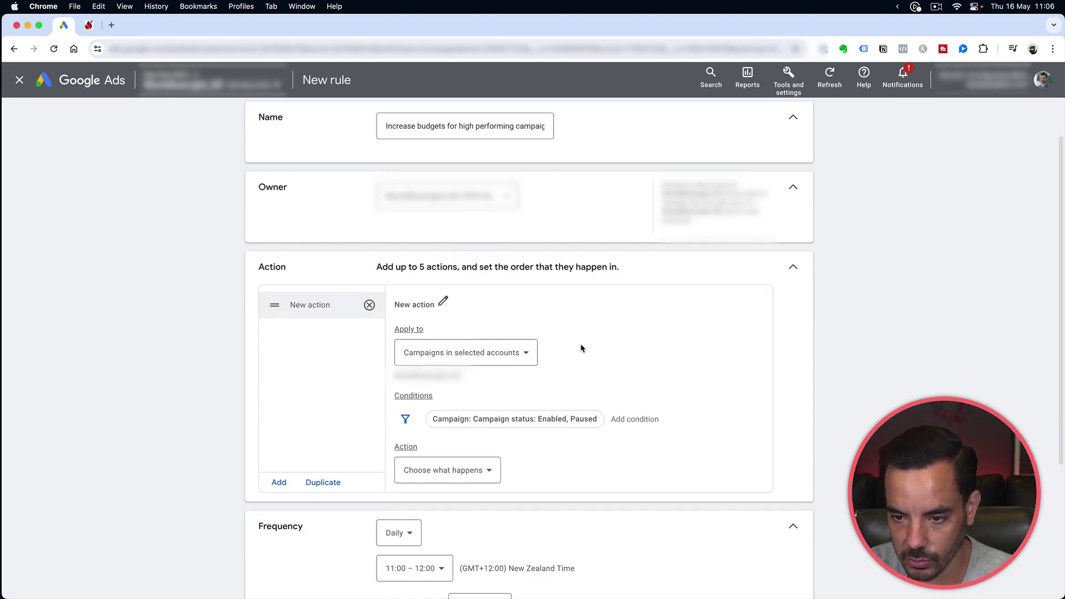
Add the condition Campaign: Conv. value / cost greater than 6.00.
click(635, 421)
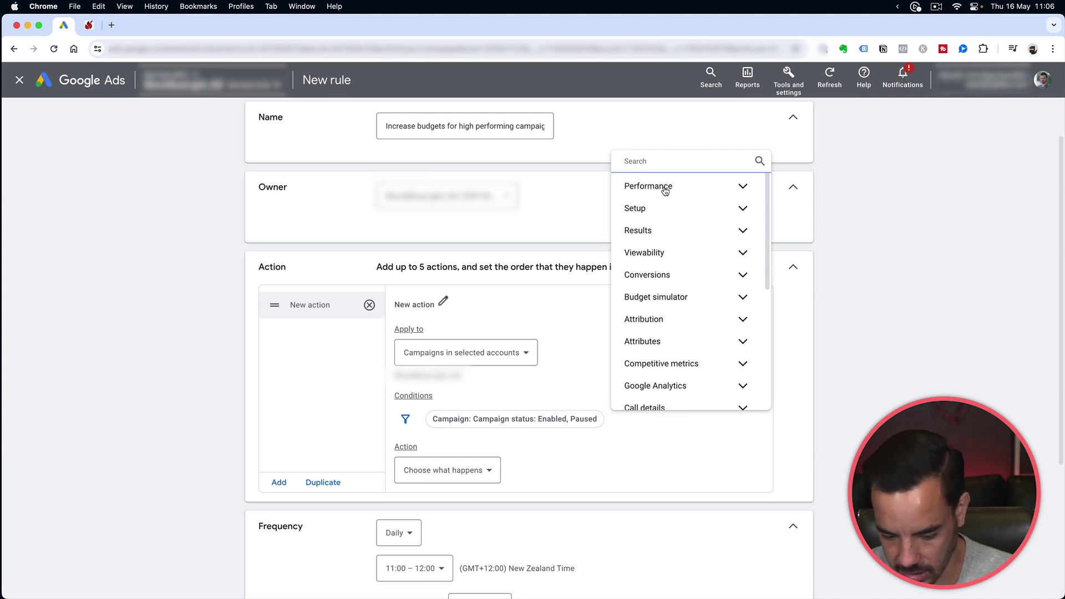
text(conv. value / cost)
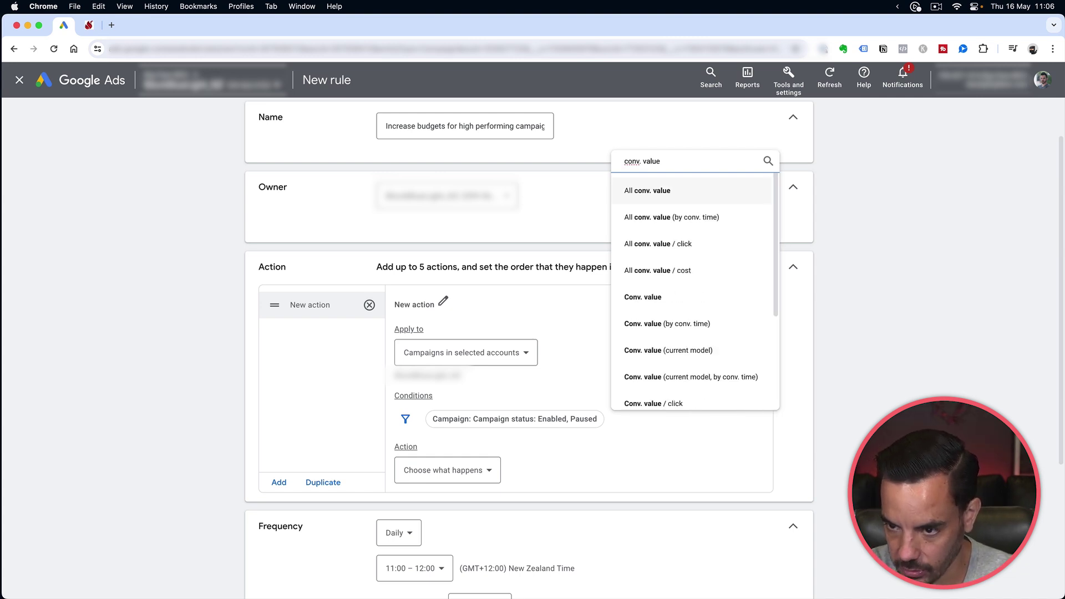
click(685, 506)
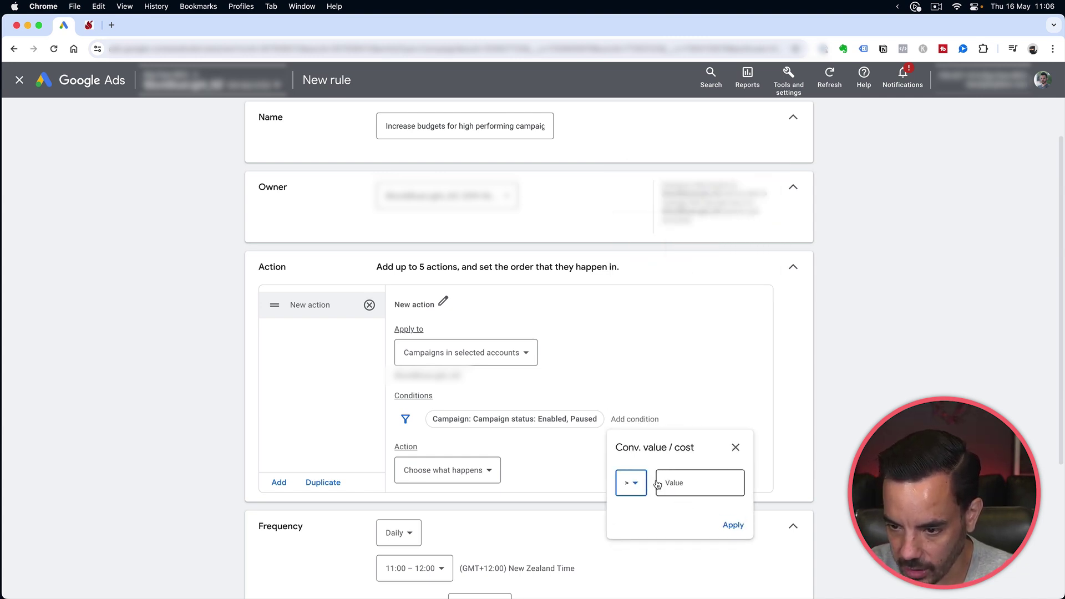
click(631, 484)
click(631, 488)
click(706, 490)
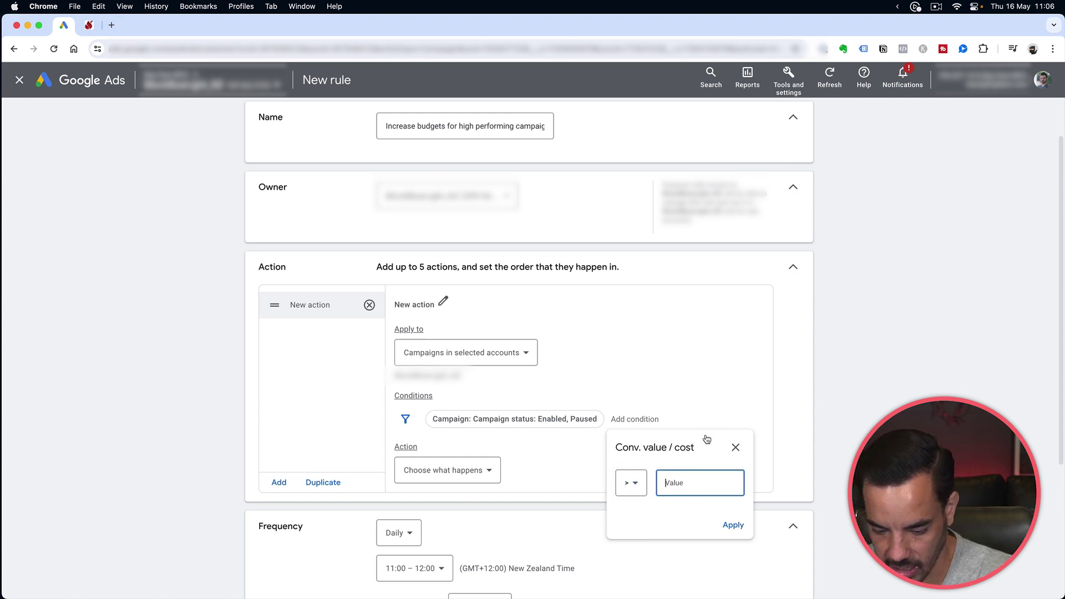
text(6)
click(733, 525)
scroll(500, 471, down, 2)
click(455, 430)
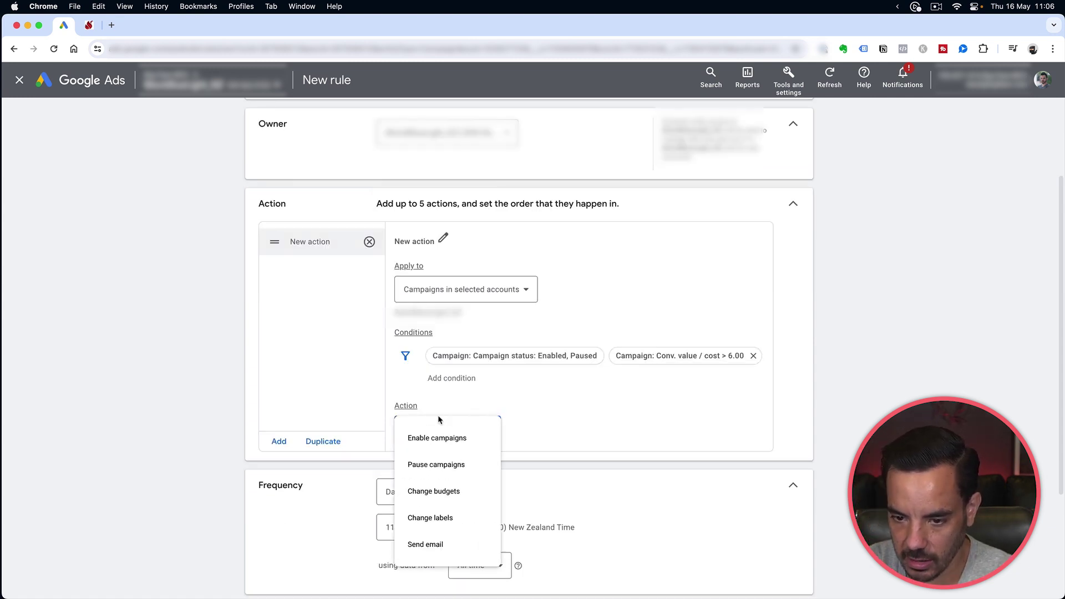
Make the rule increase campaign budgets, entering a 15% increase.
click(460, 491)
scroll(477, 427, down, 2)
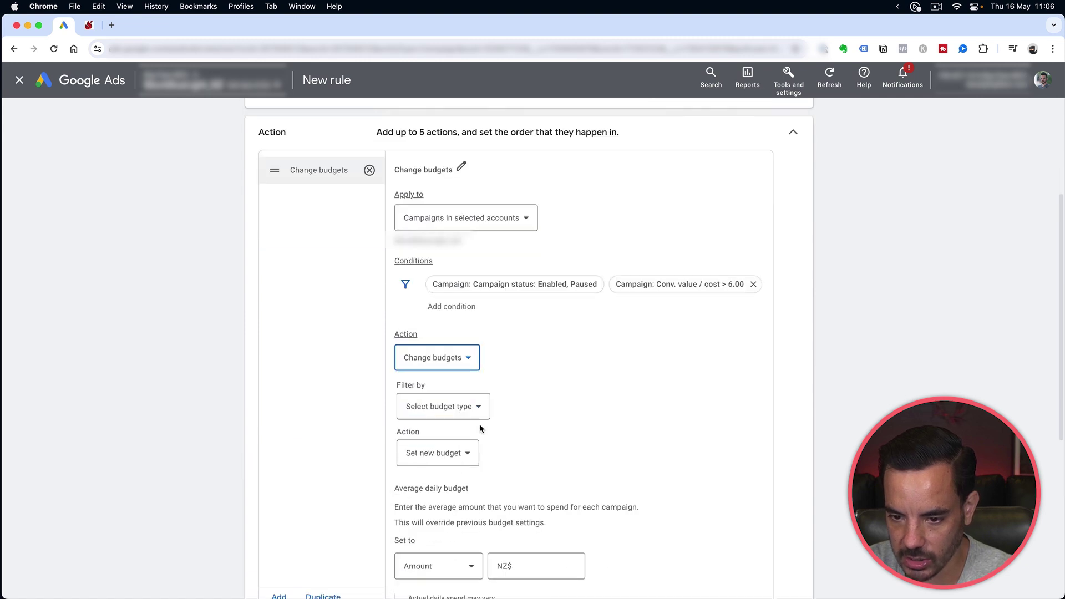
click(438, 453)
click(438, 479)
scroll(592, 425, down, 2)
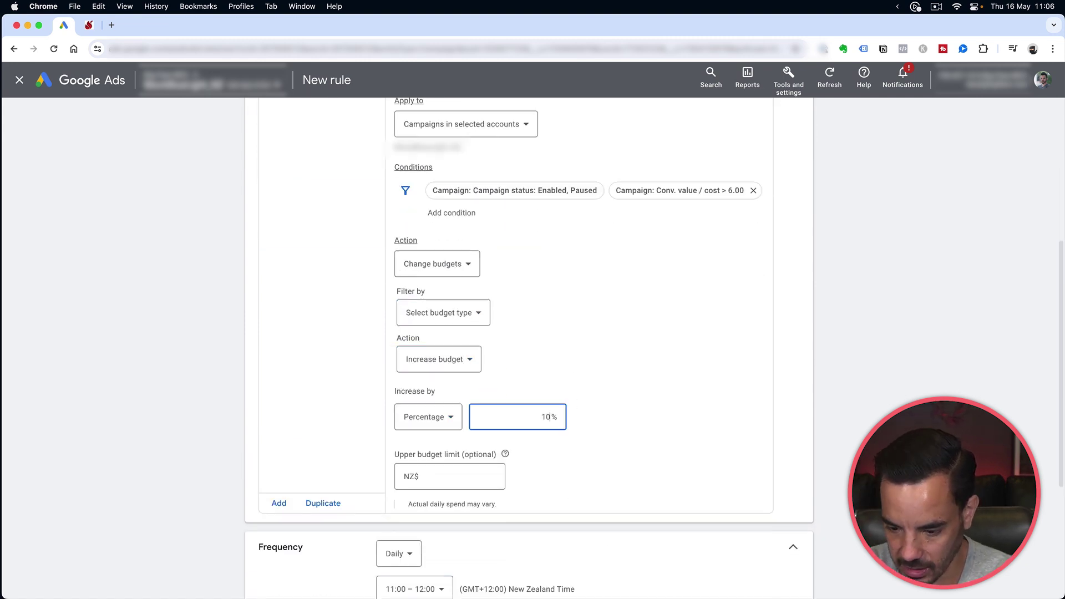
text(15)
click(674, 373)
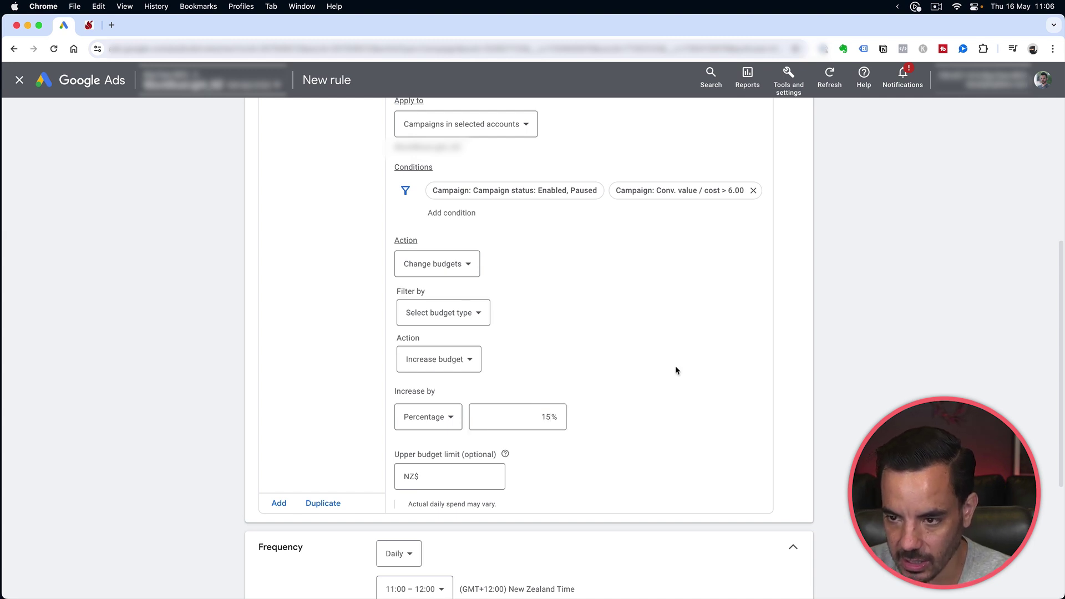
scroll(677, 352, up, 1)
scroll(675, 345, down, 5)
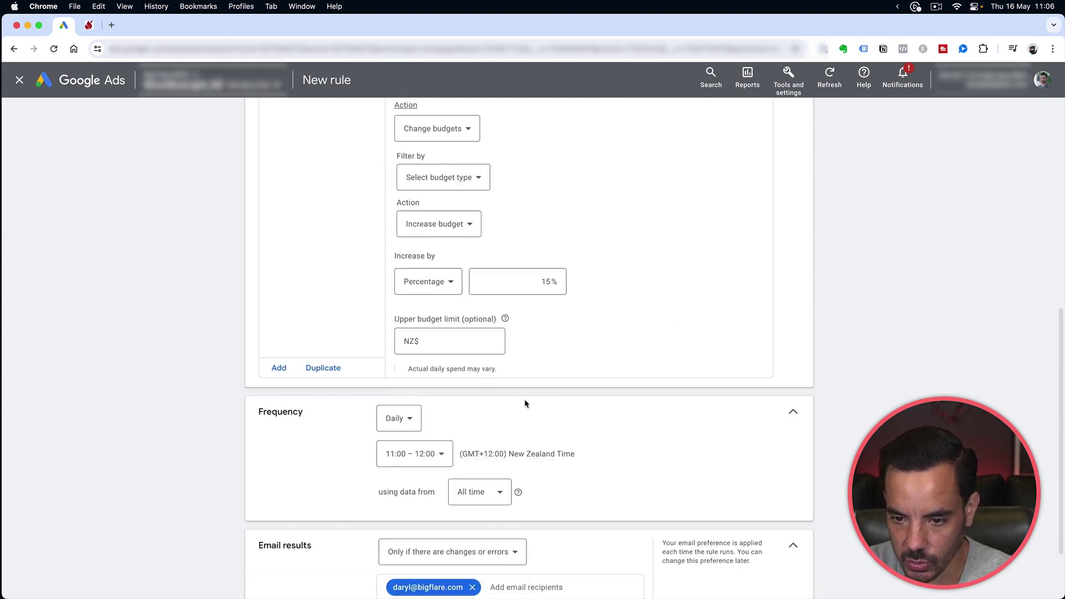
scroll(526, 403, down, 1)
scroll(503, 372, up, 4)
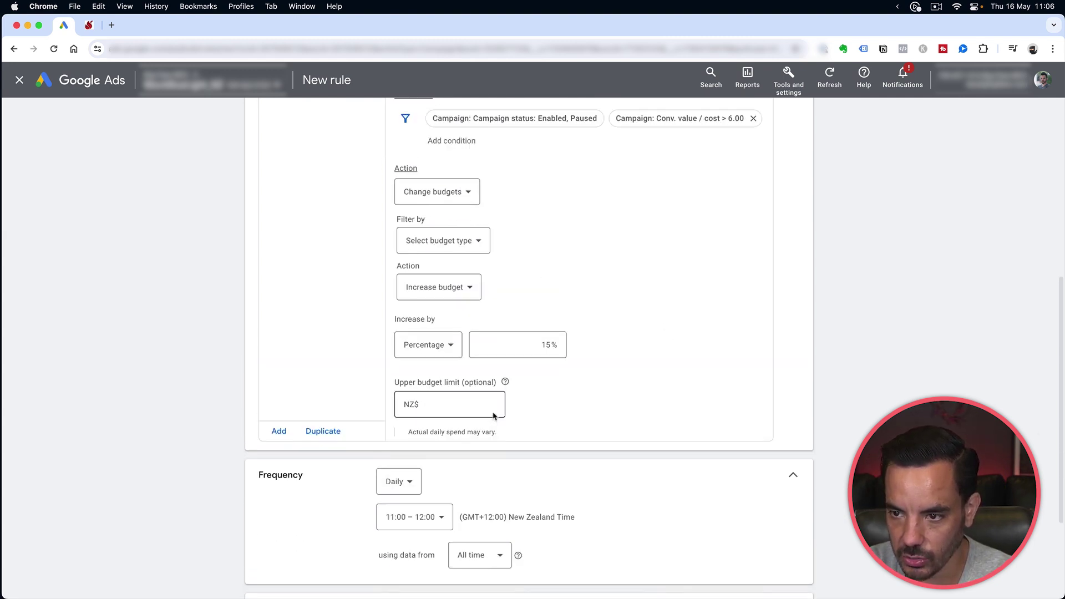
scroll(401, 496, down, 5)
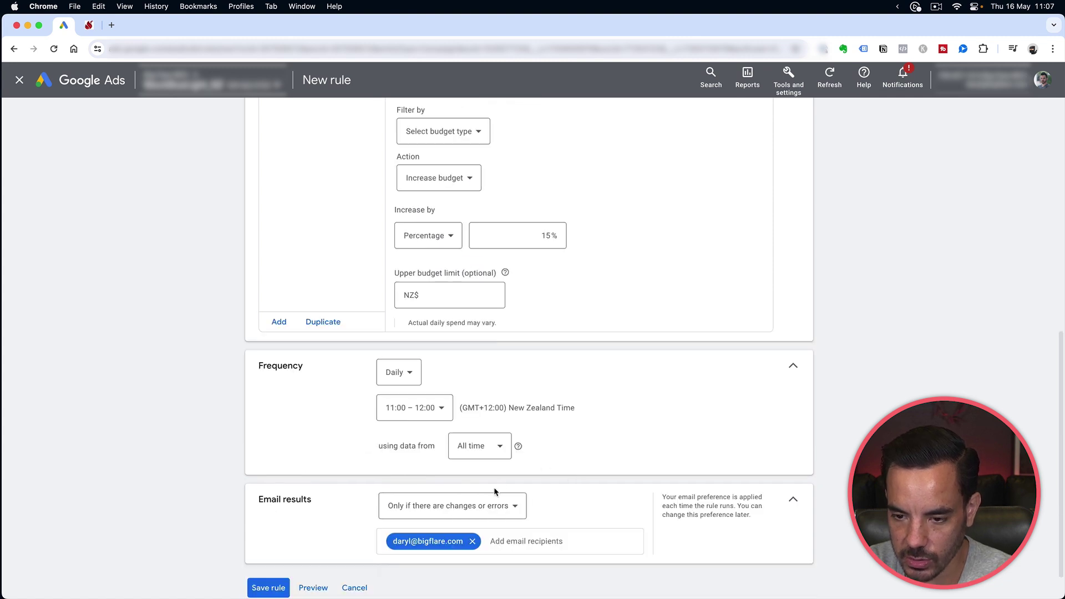
Base the rule on Last 30 days data and keep it running Daily.
click(498, 446)
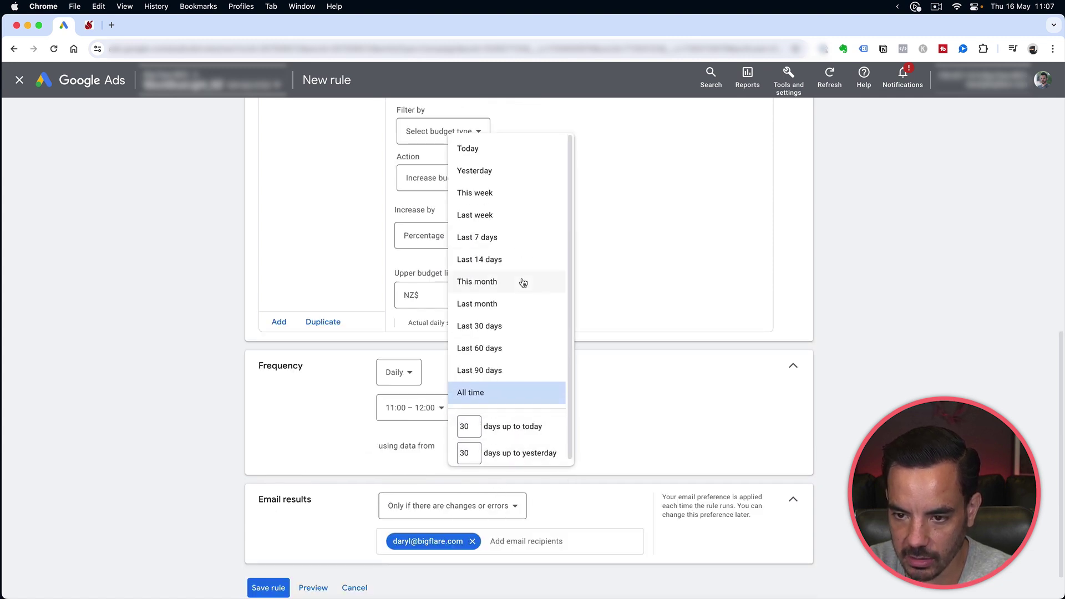
click(515, 326)
scroll(526, 447, down, 1)
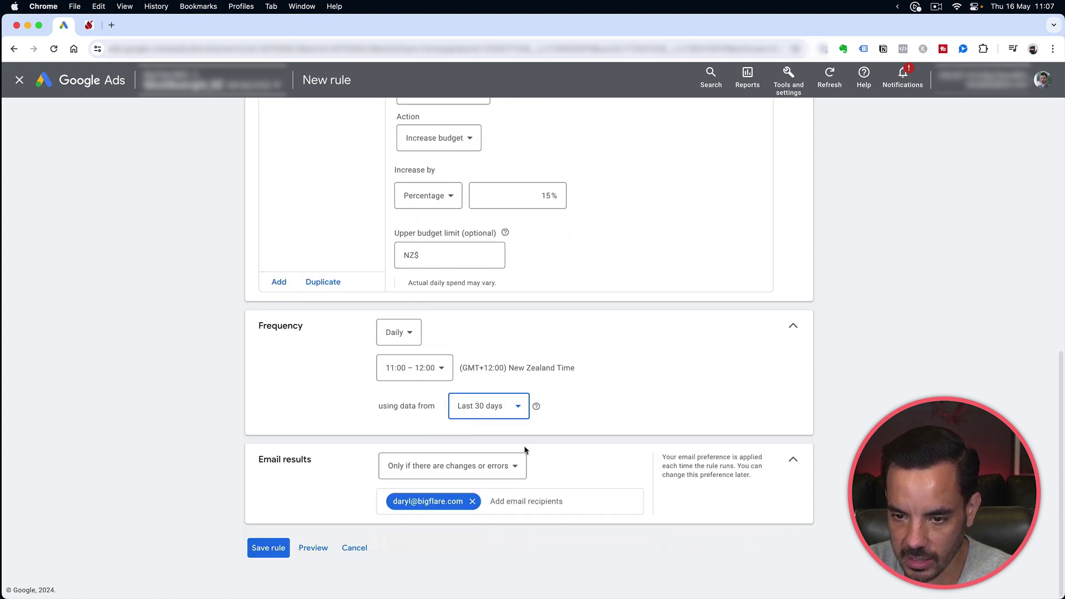
scroll(524, 445, up, 5)
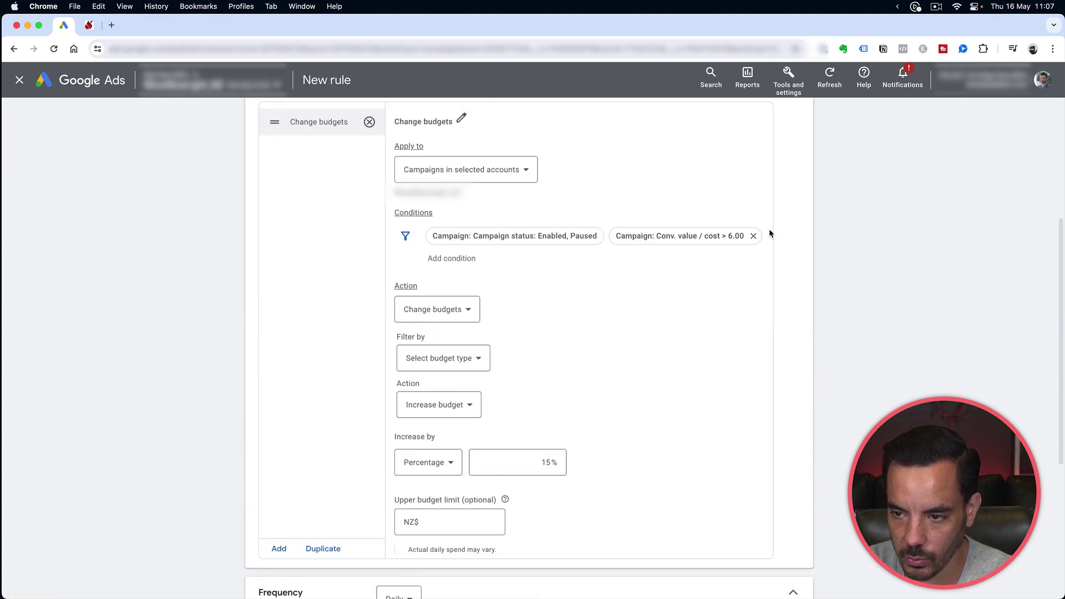
scroll(745, 249, down, 3)
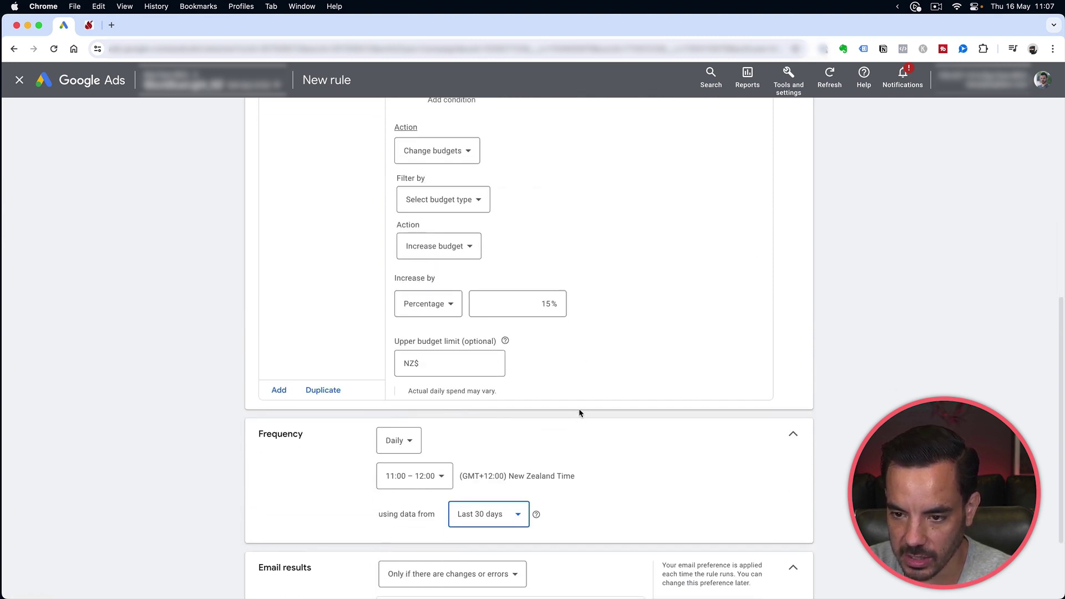
scroll(555, 474, down, 1)
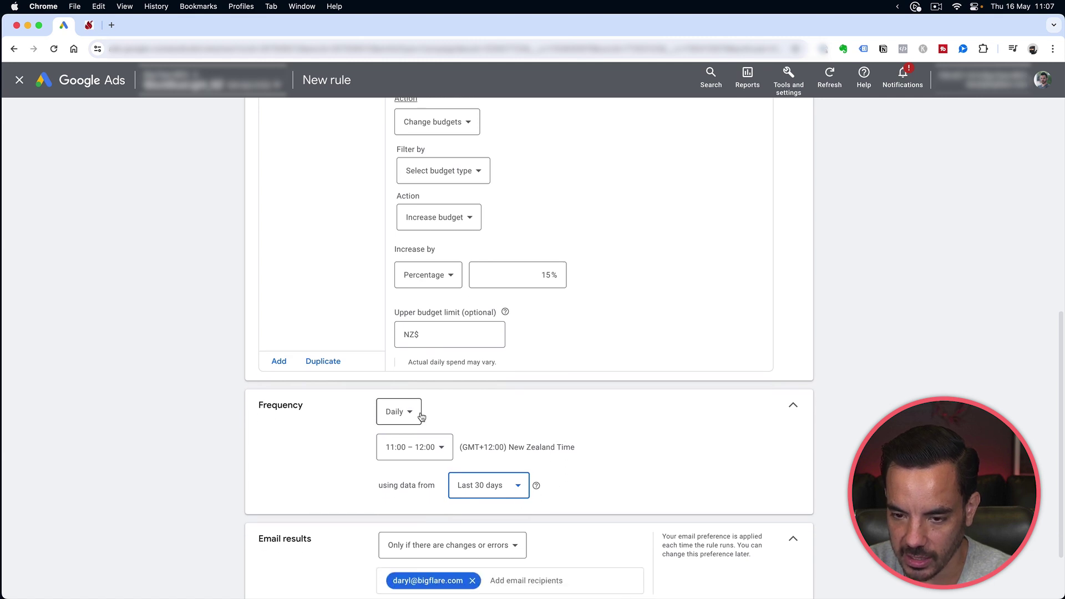
click(390, 414)
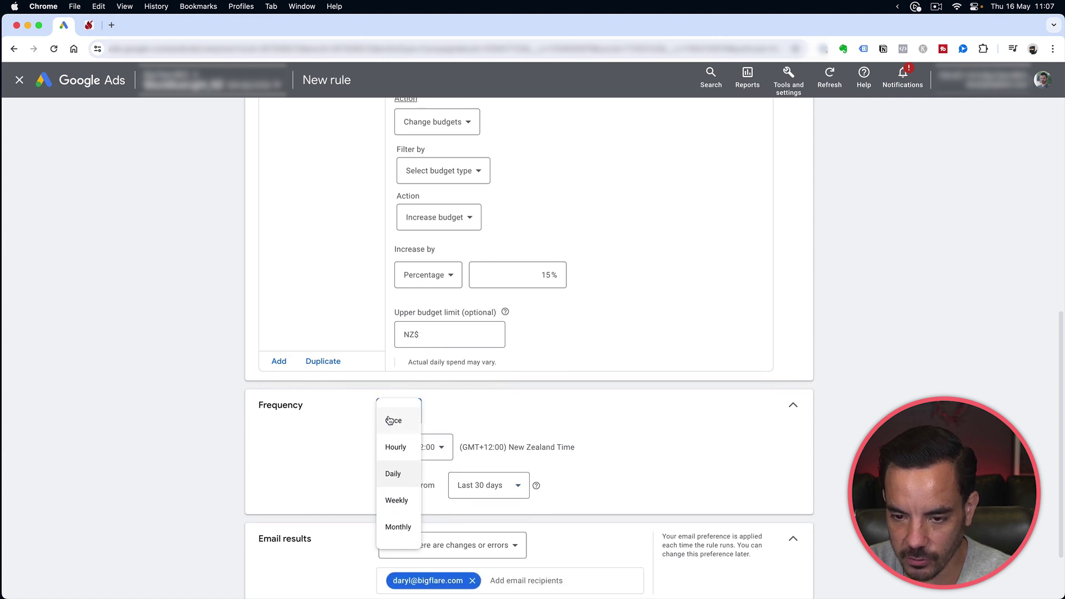
click(287, 460)
Correct the budget increase from 15% to 5%.
double_click(554, 275)
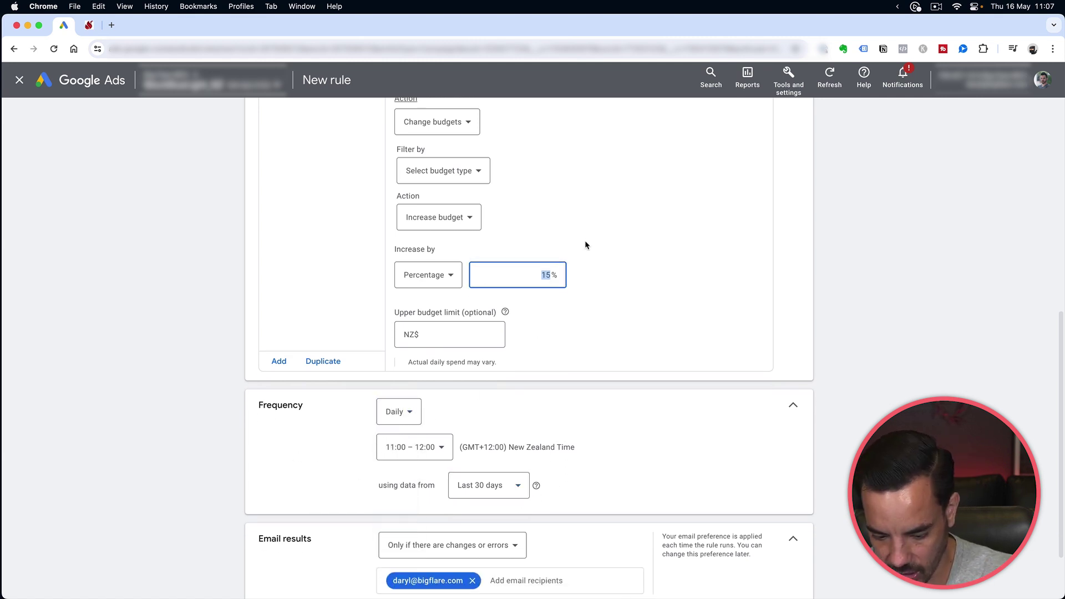
click(740, 332)
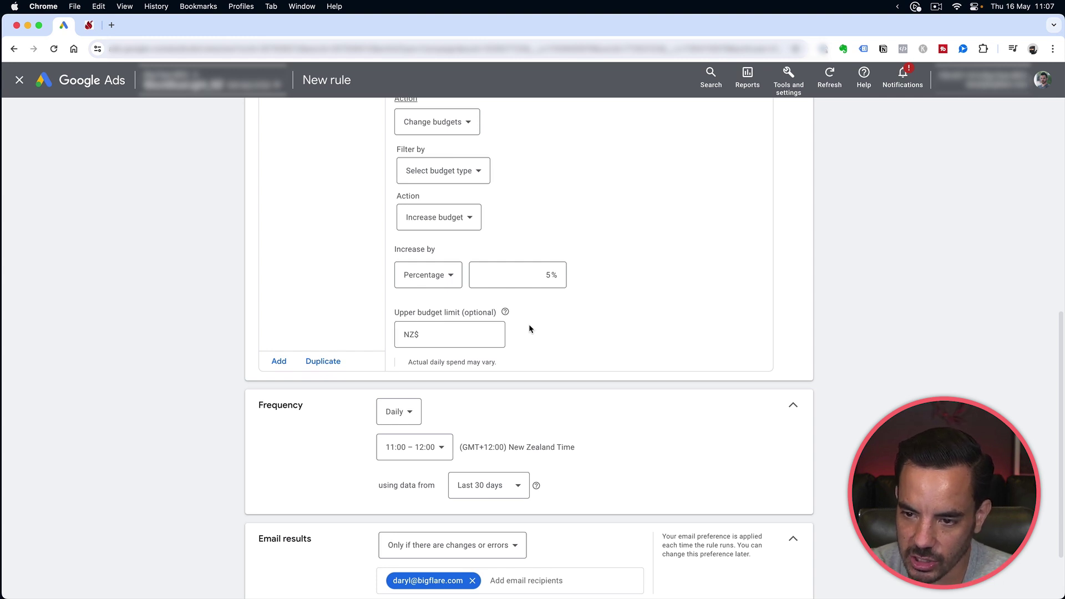
scroll(529, 328, up, 3)
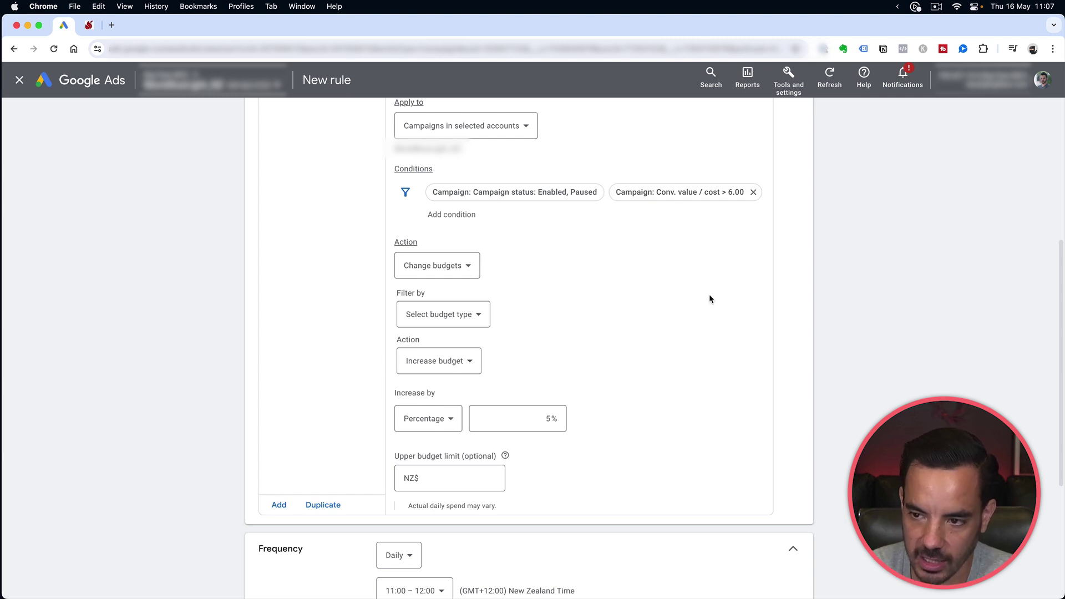
scroll(597, 469, down, 1)
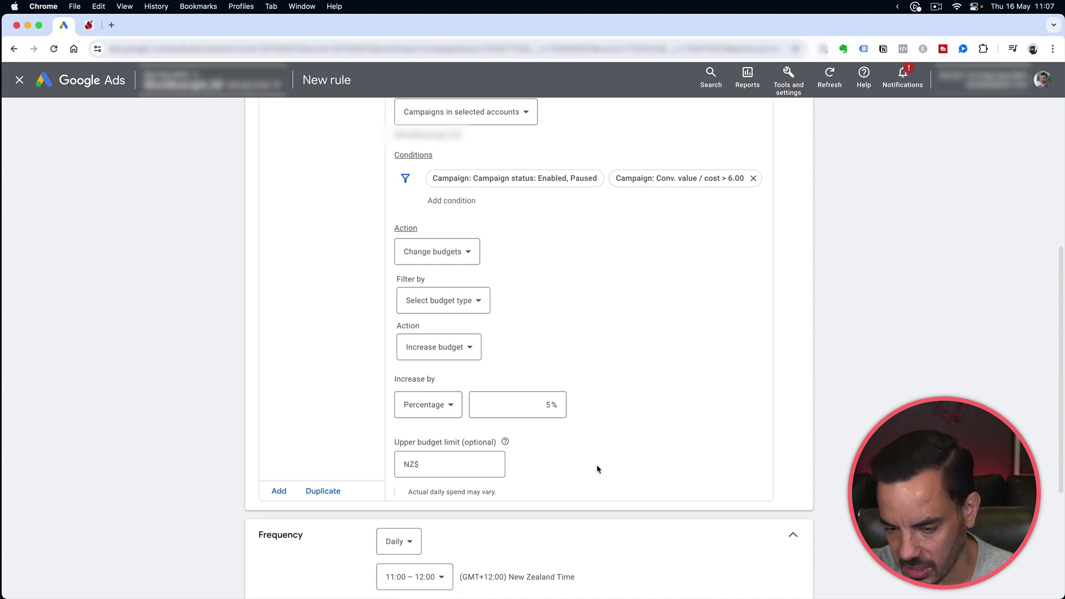
scroll(597, 469, down, 2)
key(super+Tab)
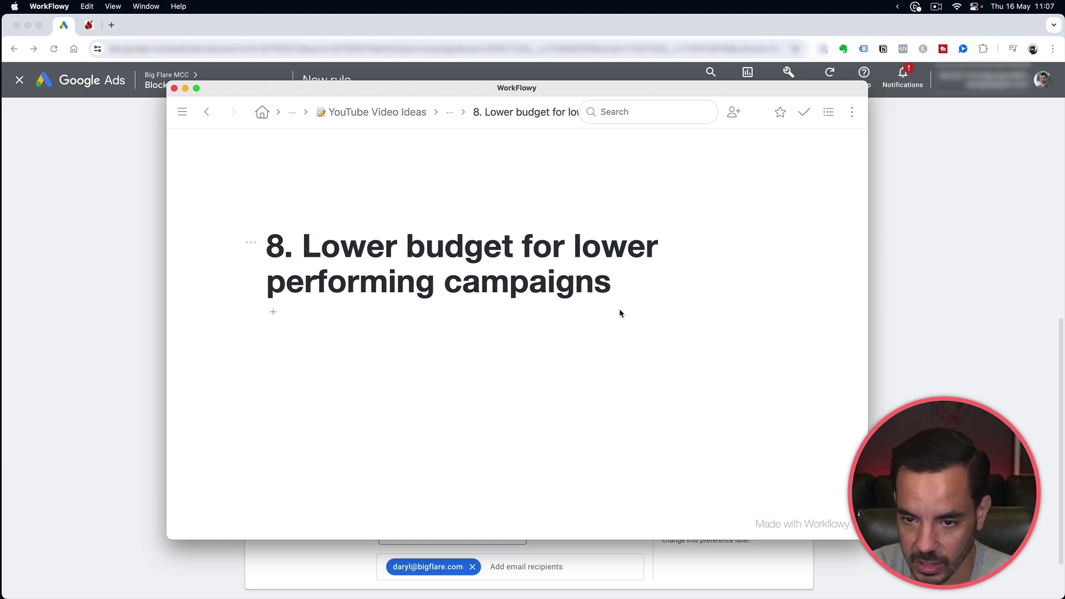
key(super+Tab)
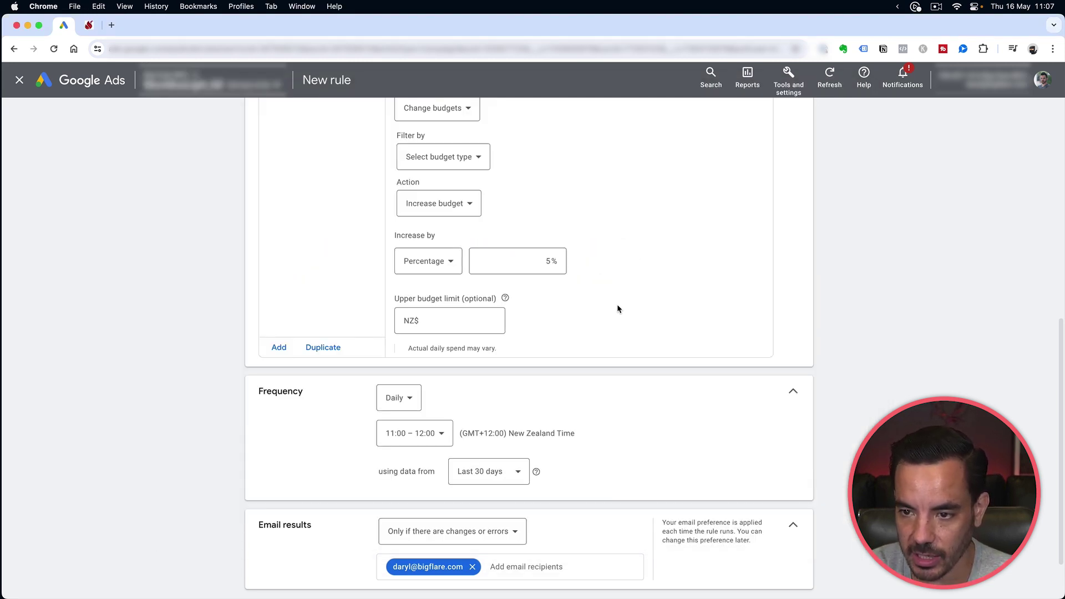
scroll(710, 333, up, 10)
Rename the rule to 'Decrease budgets for low performing campaigns'.
double_click(400, 182)
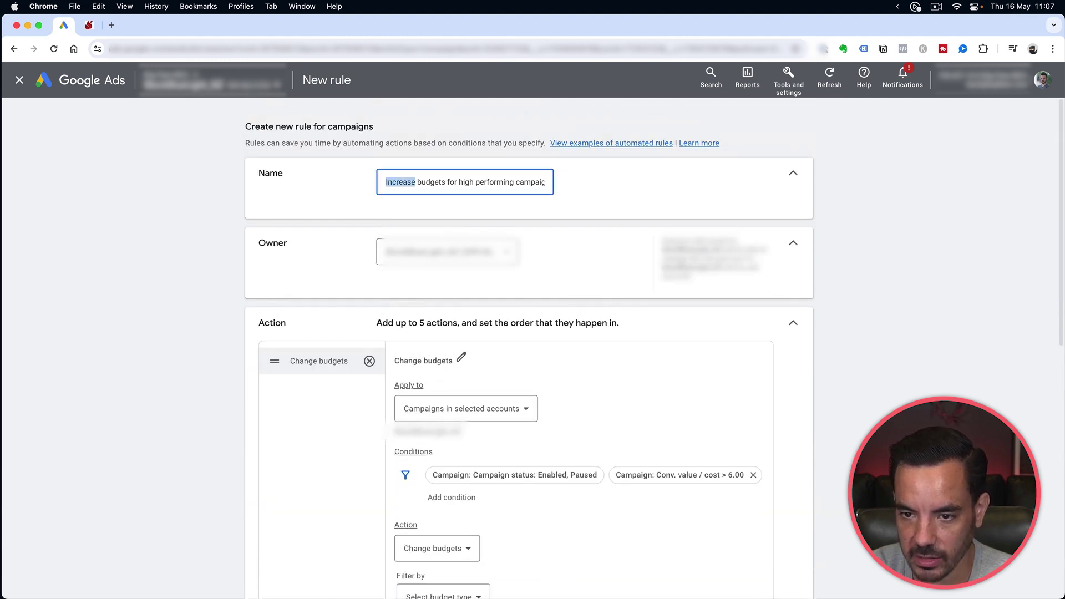
text(Decrease)
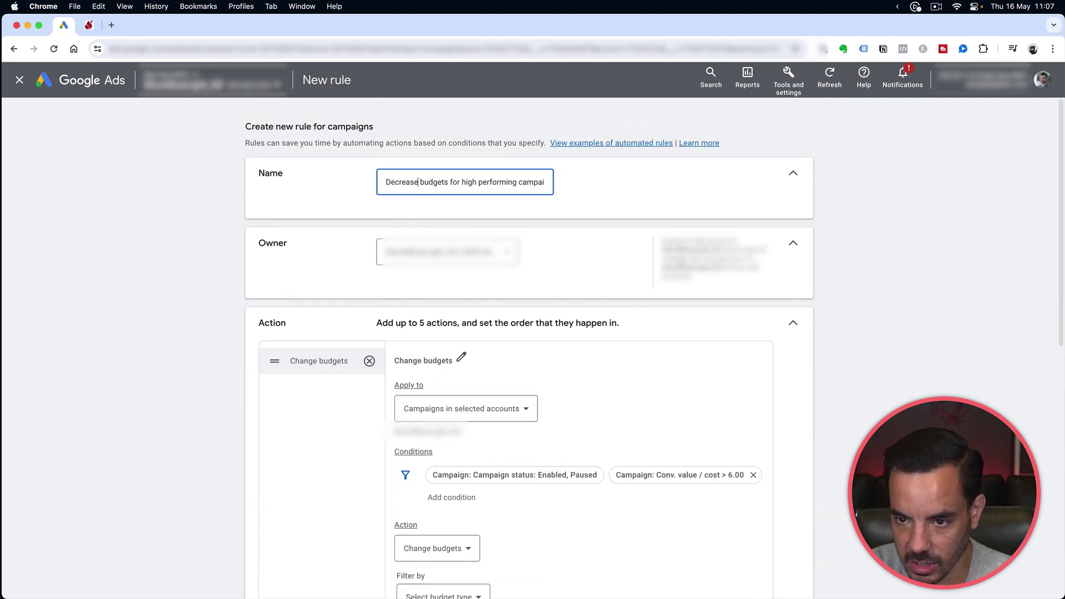
key(alt+Right)
key(alt+Right)
key(alt+Right)
key(alt+BackSpace)
text(low)
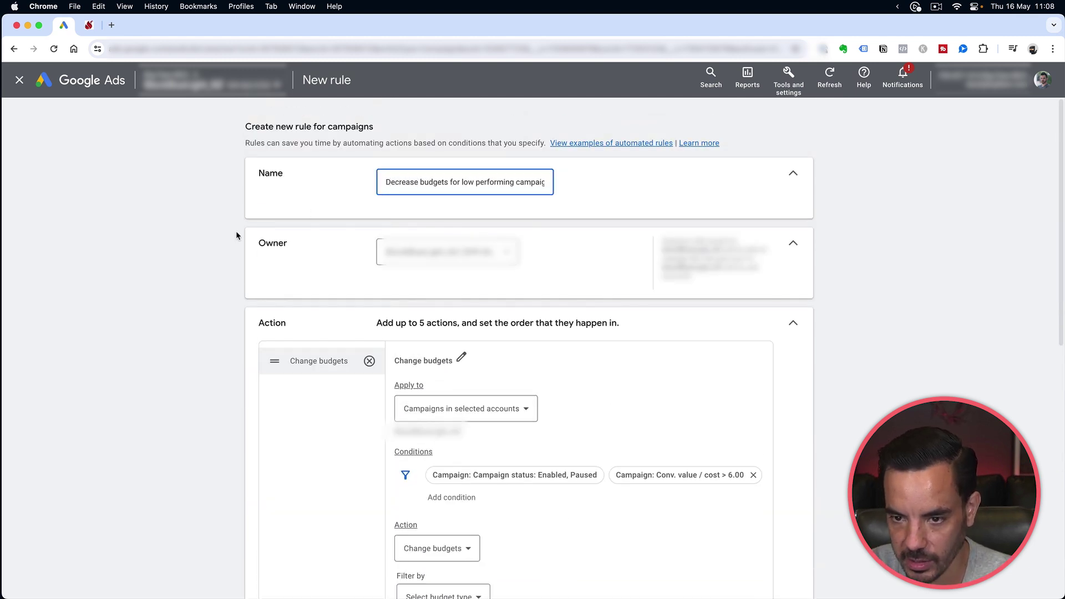
scroll(236, 233, down, 4)
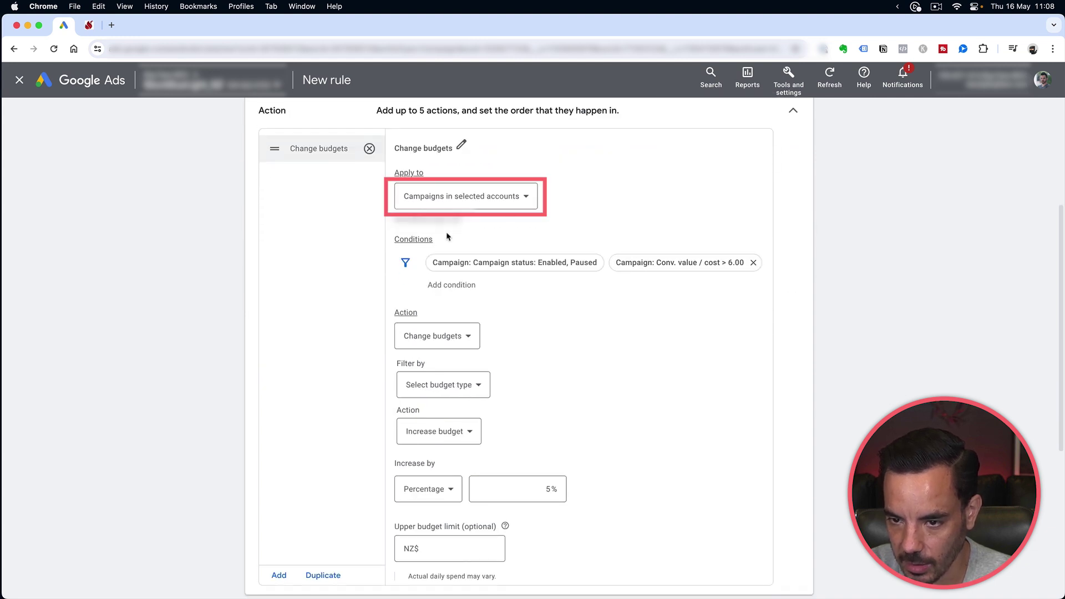
Change the condition to Conv. value / cost less than 2.00.
click(708, 264)
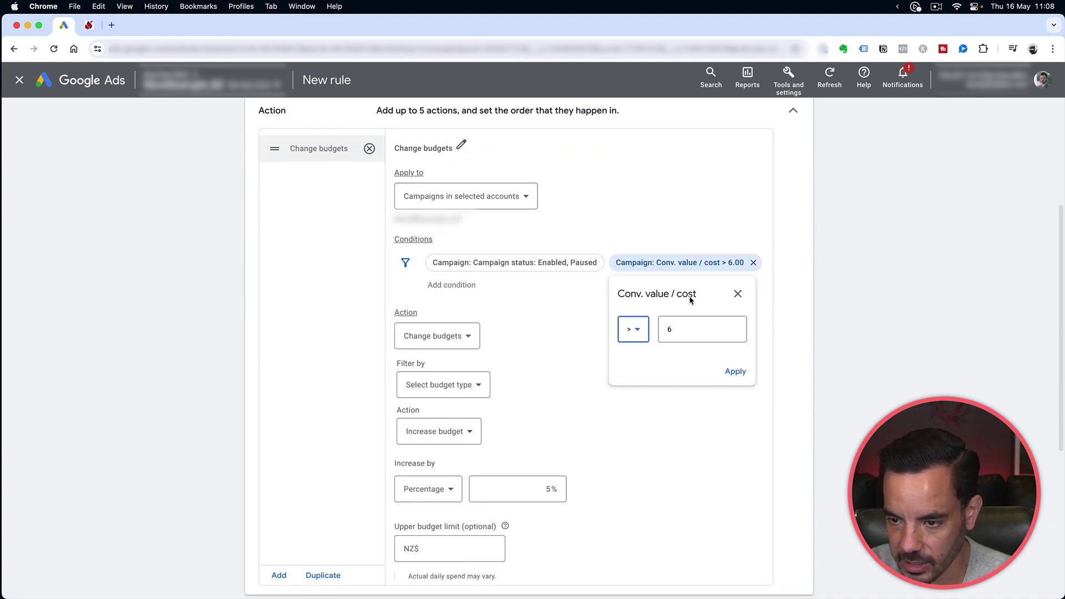
click(641, 333)
click(637, 371)
click(704, 327)
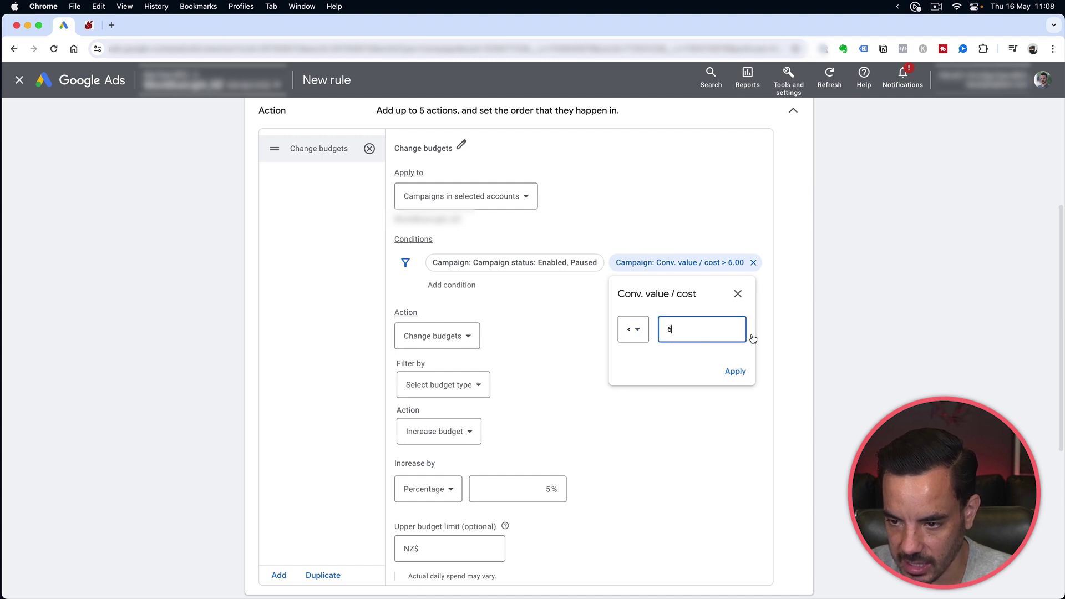
key(BackSpace)
text(2)
key(Return)
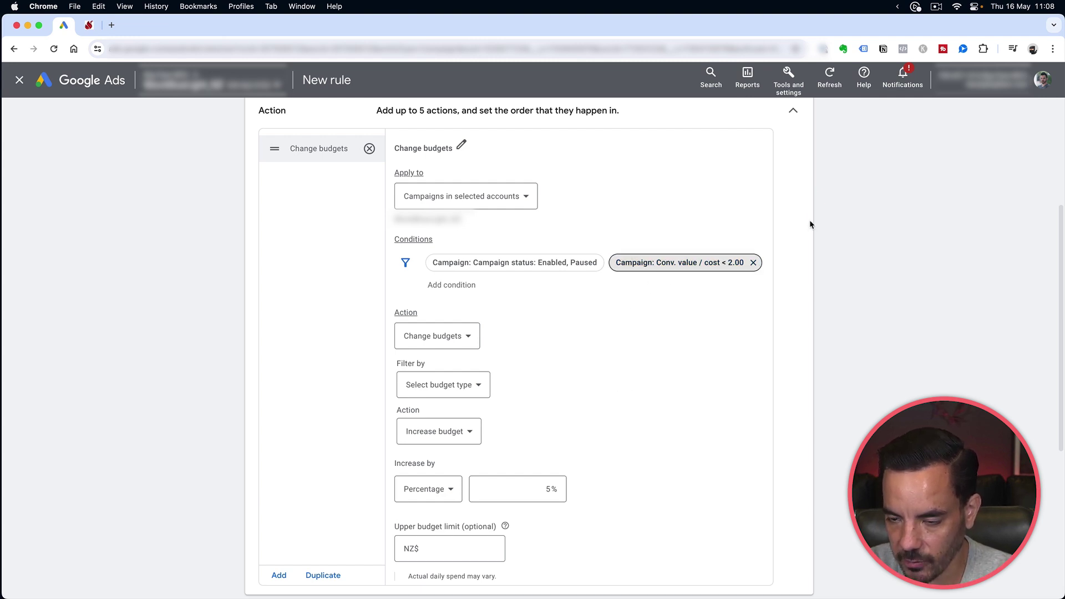
scroll(744, 302, down, 2)
Make the rule decrease budgets by 10%.
click(468, 380)
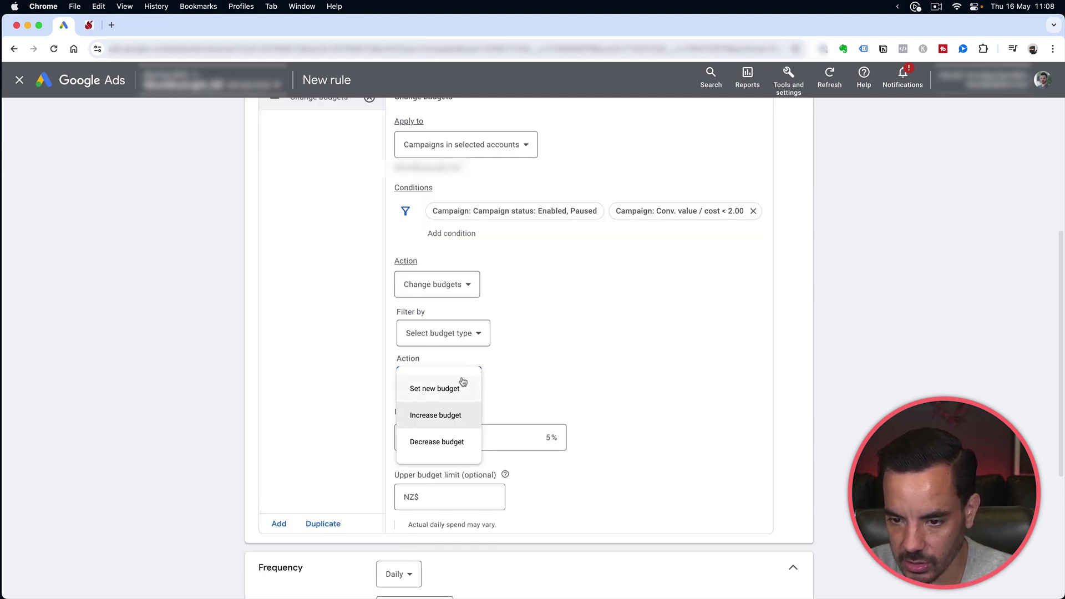
click(436, 440)
scroll(572, 383, down, 1)
click(541, 403)
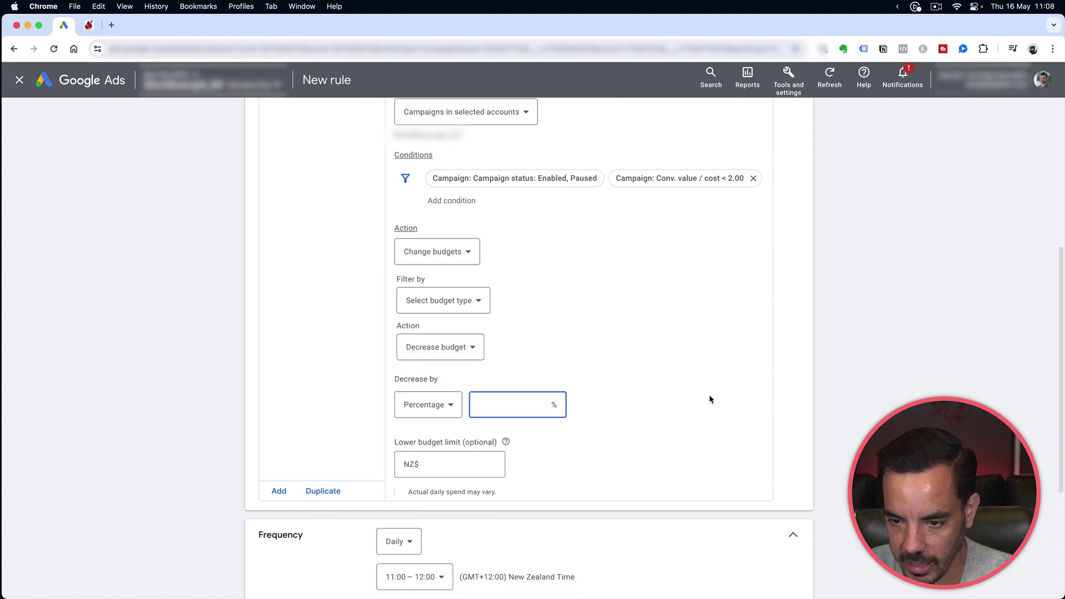
text(10)
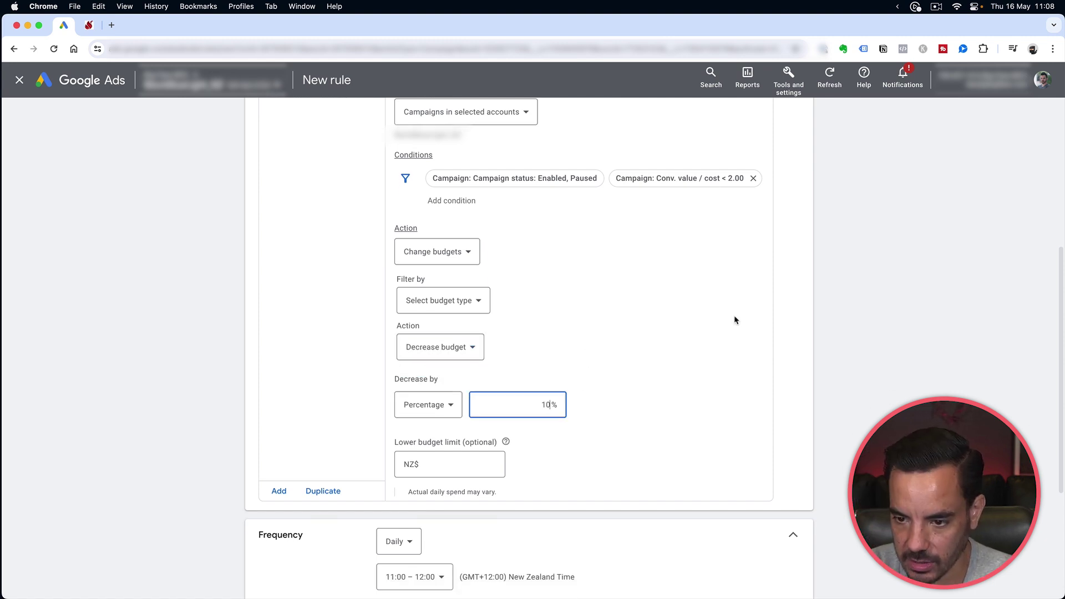
scroll(516, 360, down, 5)
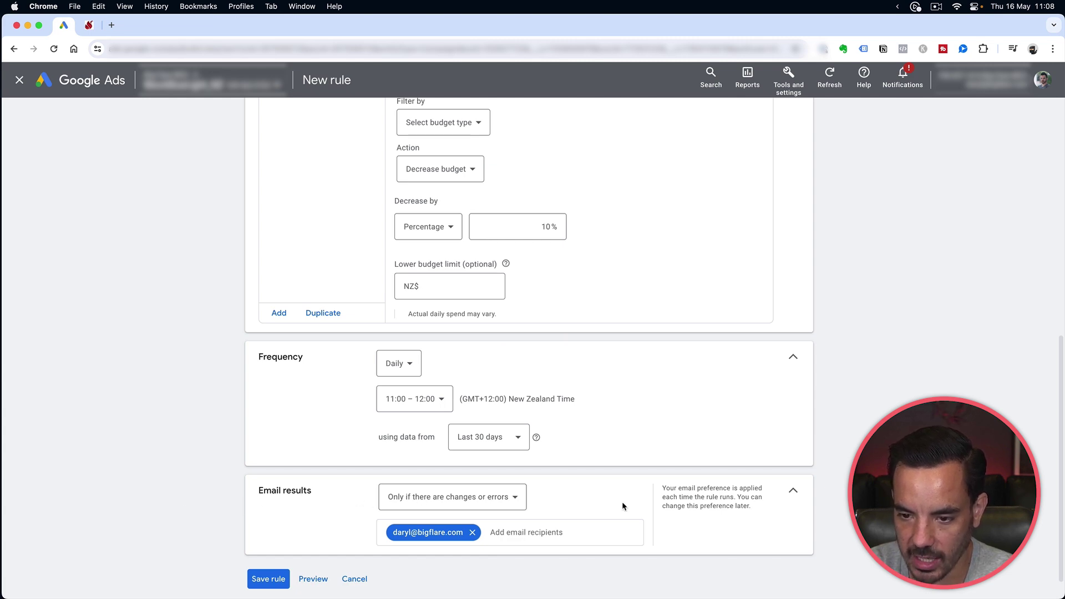
scroll(623, 506, up, 10)
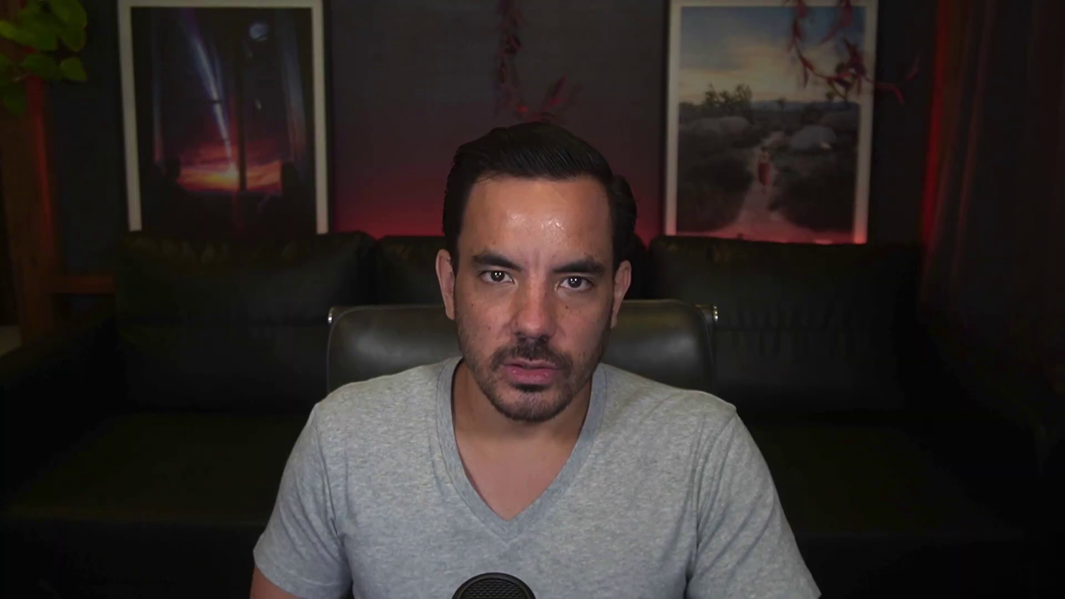